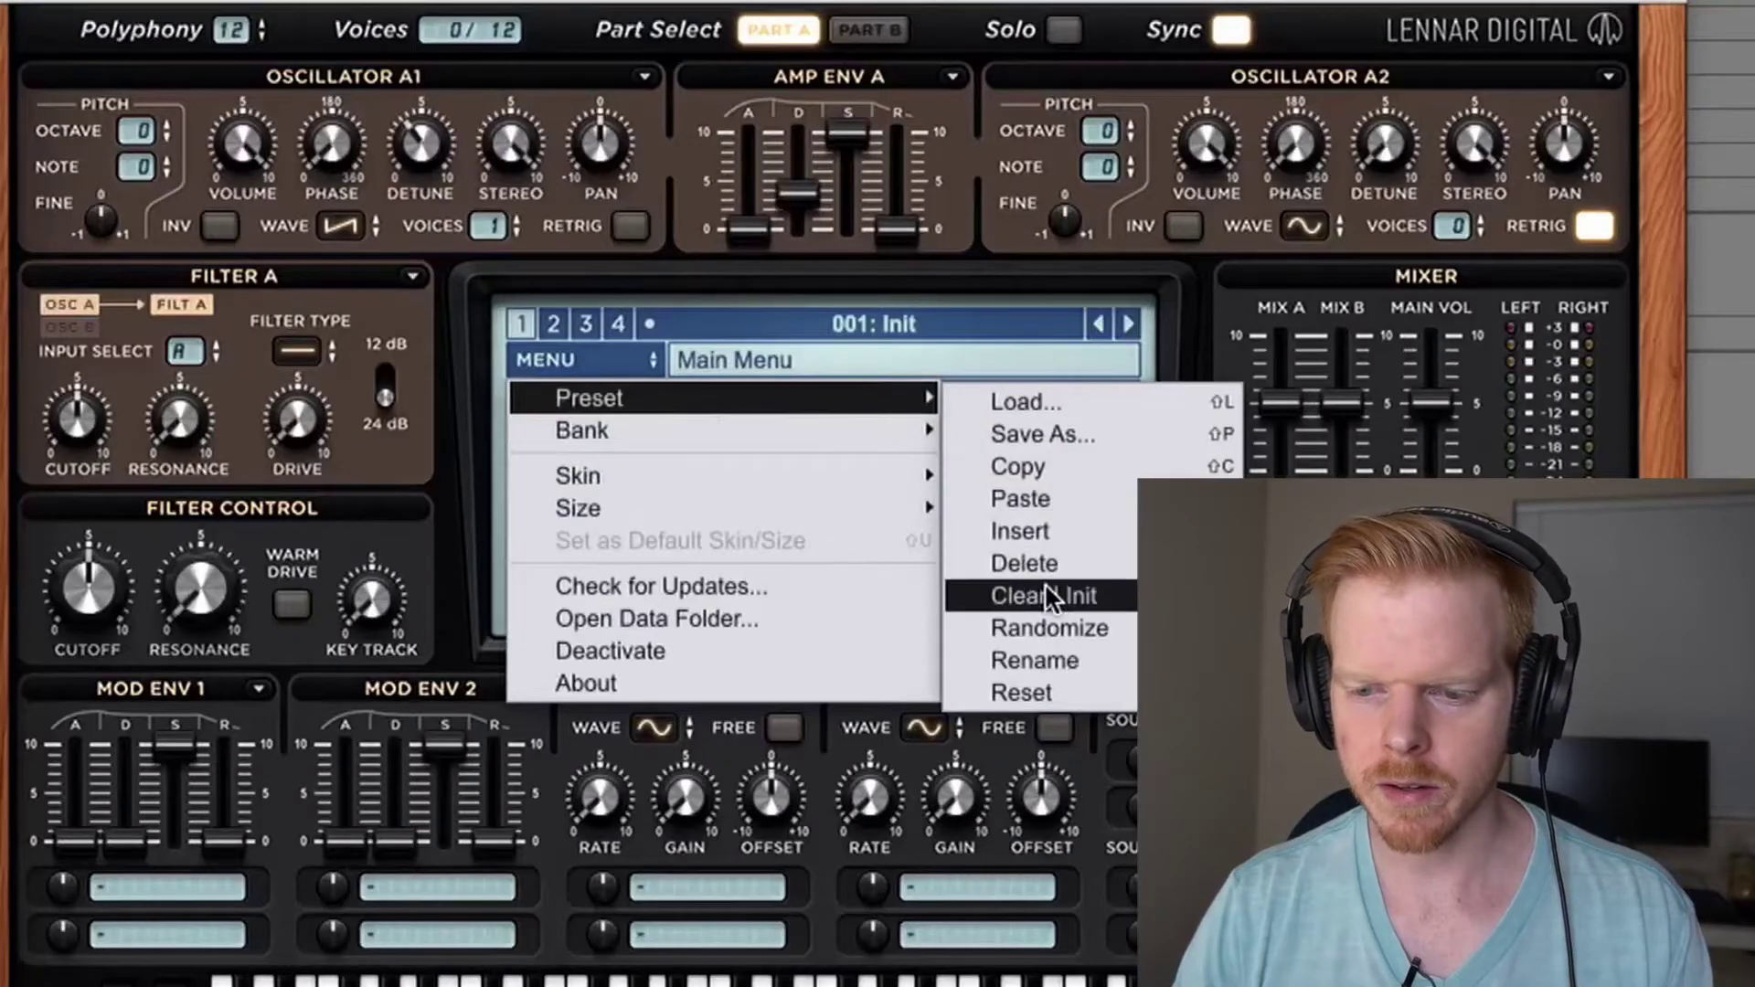
Reset Sylenth1 to the init patch and lengthen the amp envelope decay slightly.
{"action": "left_click", "coordinate": [629, 224]}
{"action": "left_click_drag", "start_coordinate": [235, 29], "coordinate": [315, 50]}
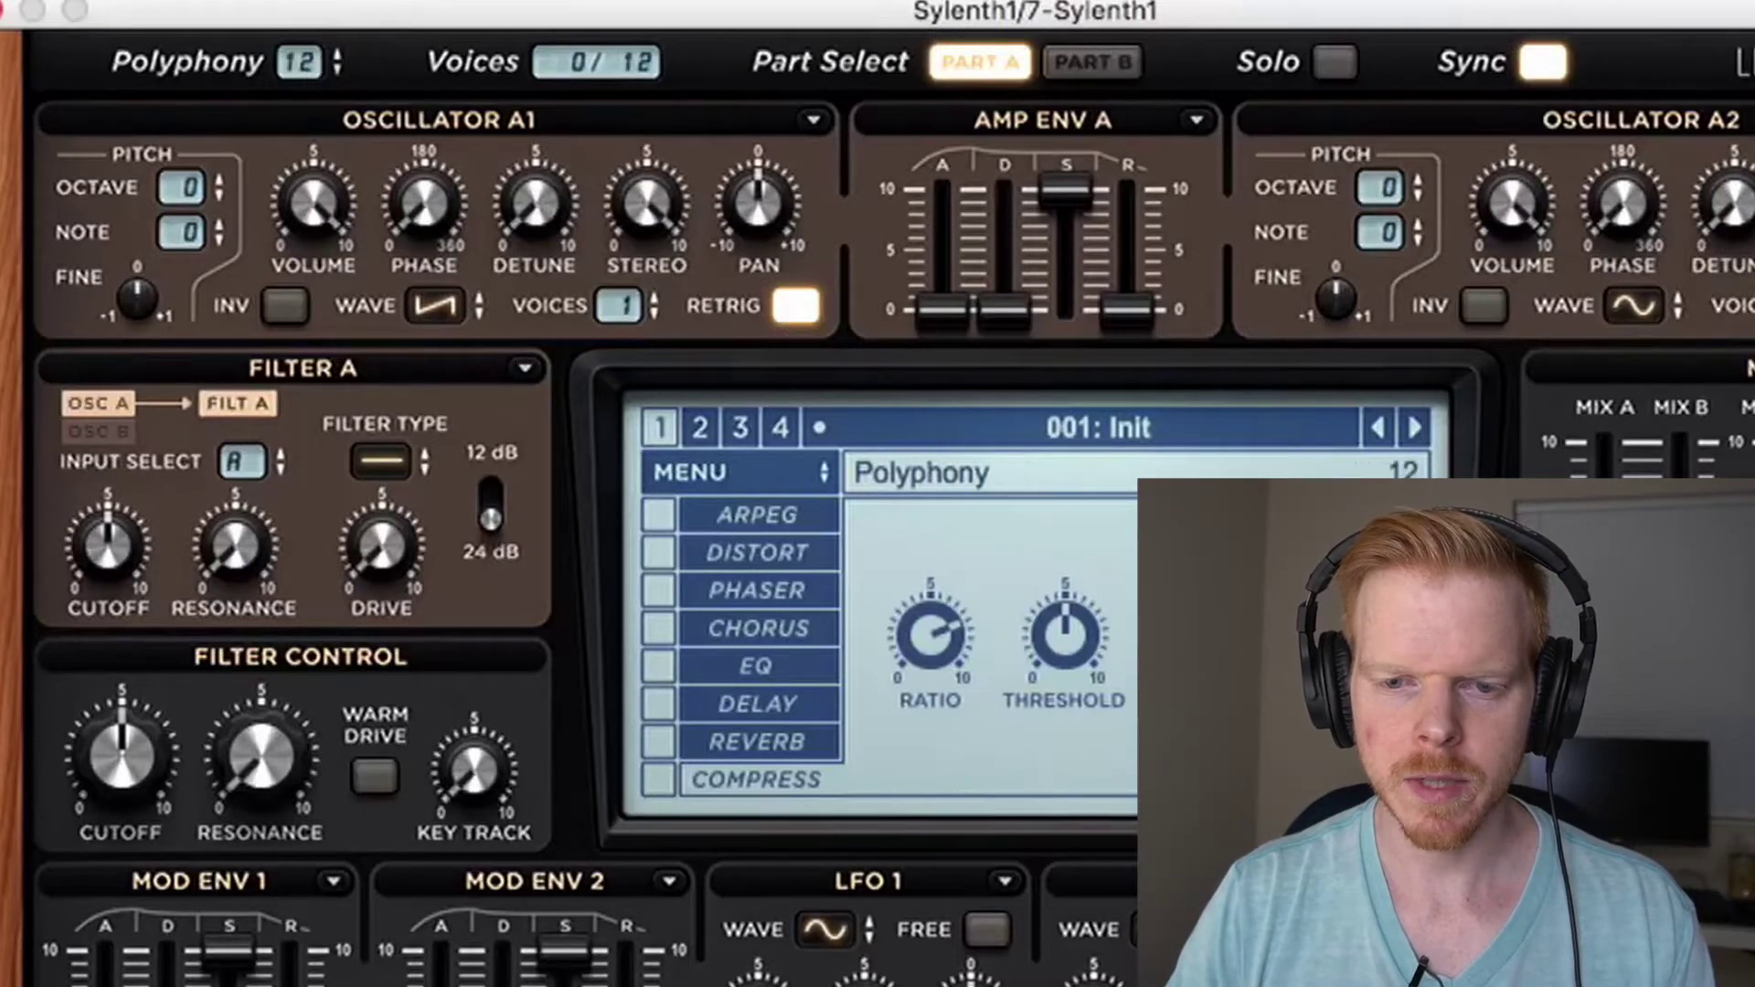
{"action": "left_click_drag", "start_coordinate": [1008, 305], "coordinate": [1040, 114]}
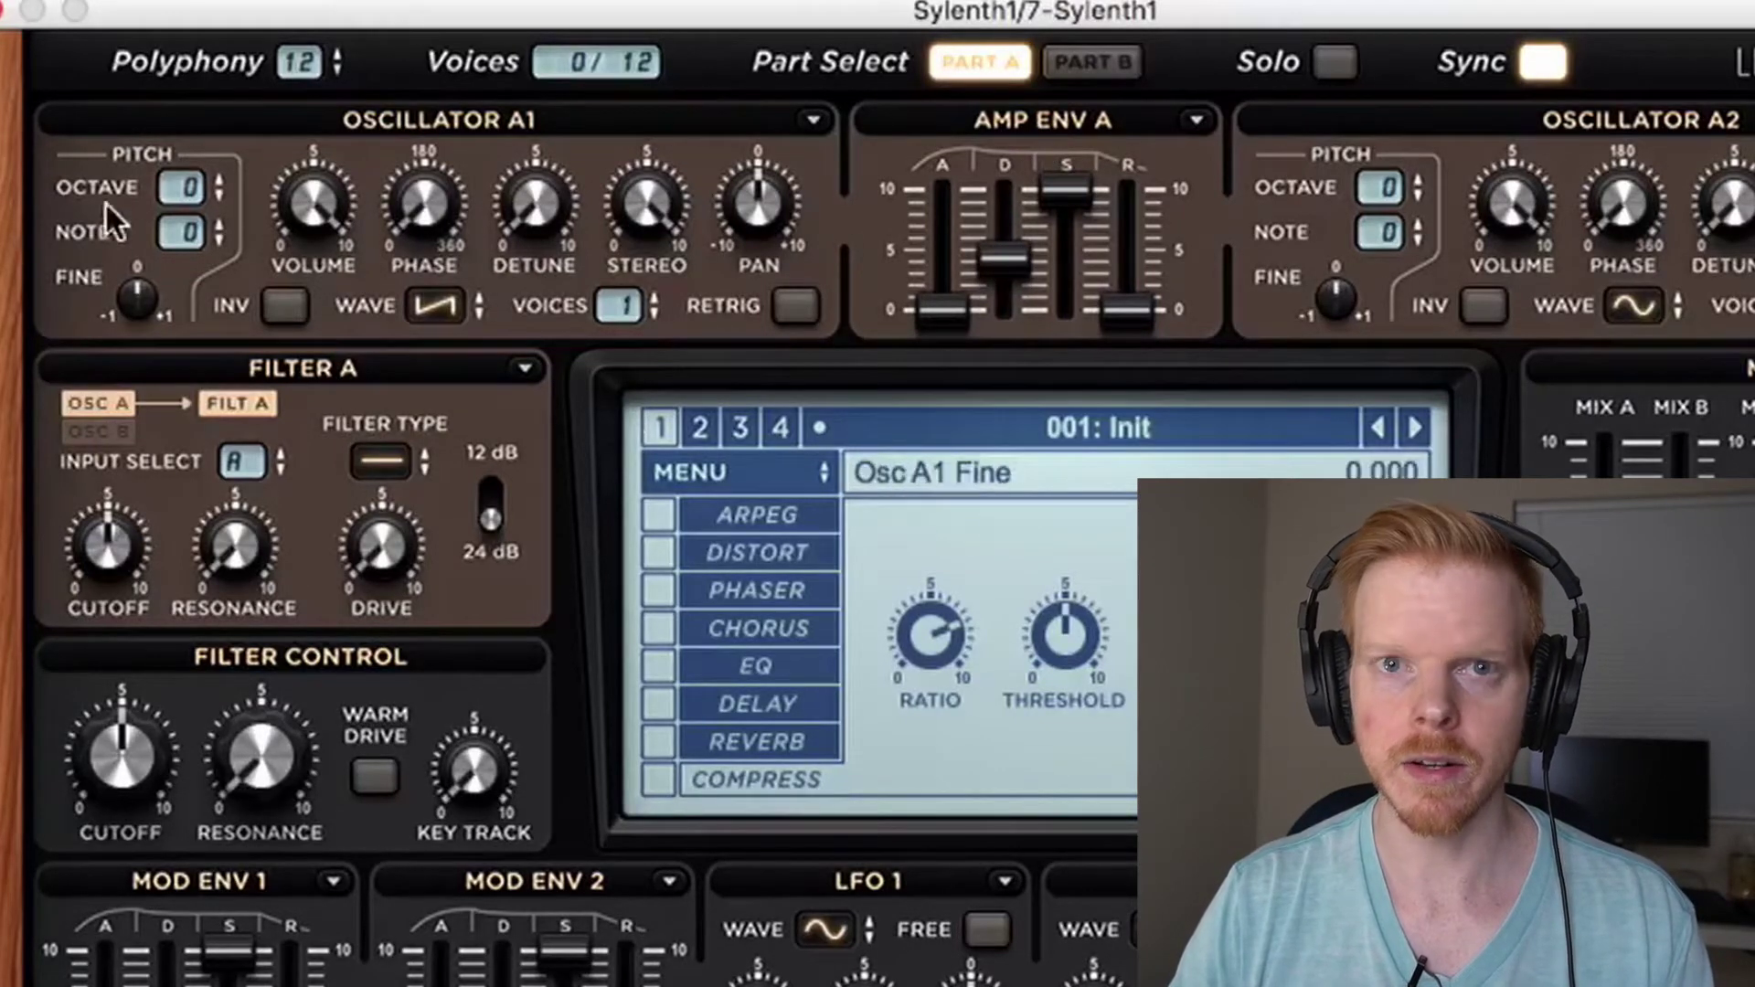
Make Osc A1 8 voices with more detune, about 43° phase, narrower stereo and a slight left pan.
{"action": "left_click_drag", "start_coordinate": [629, 311], "coordinate": [666, 8]}
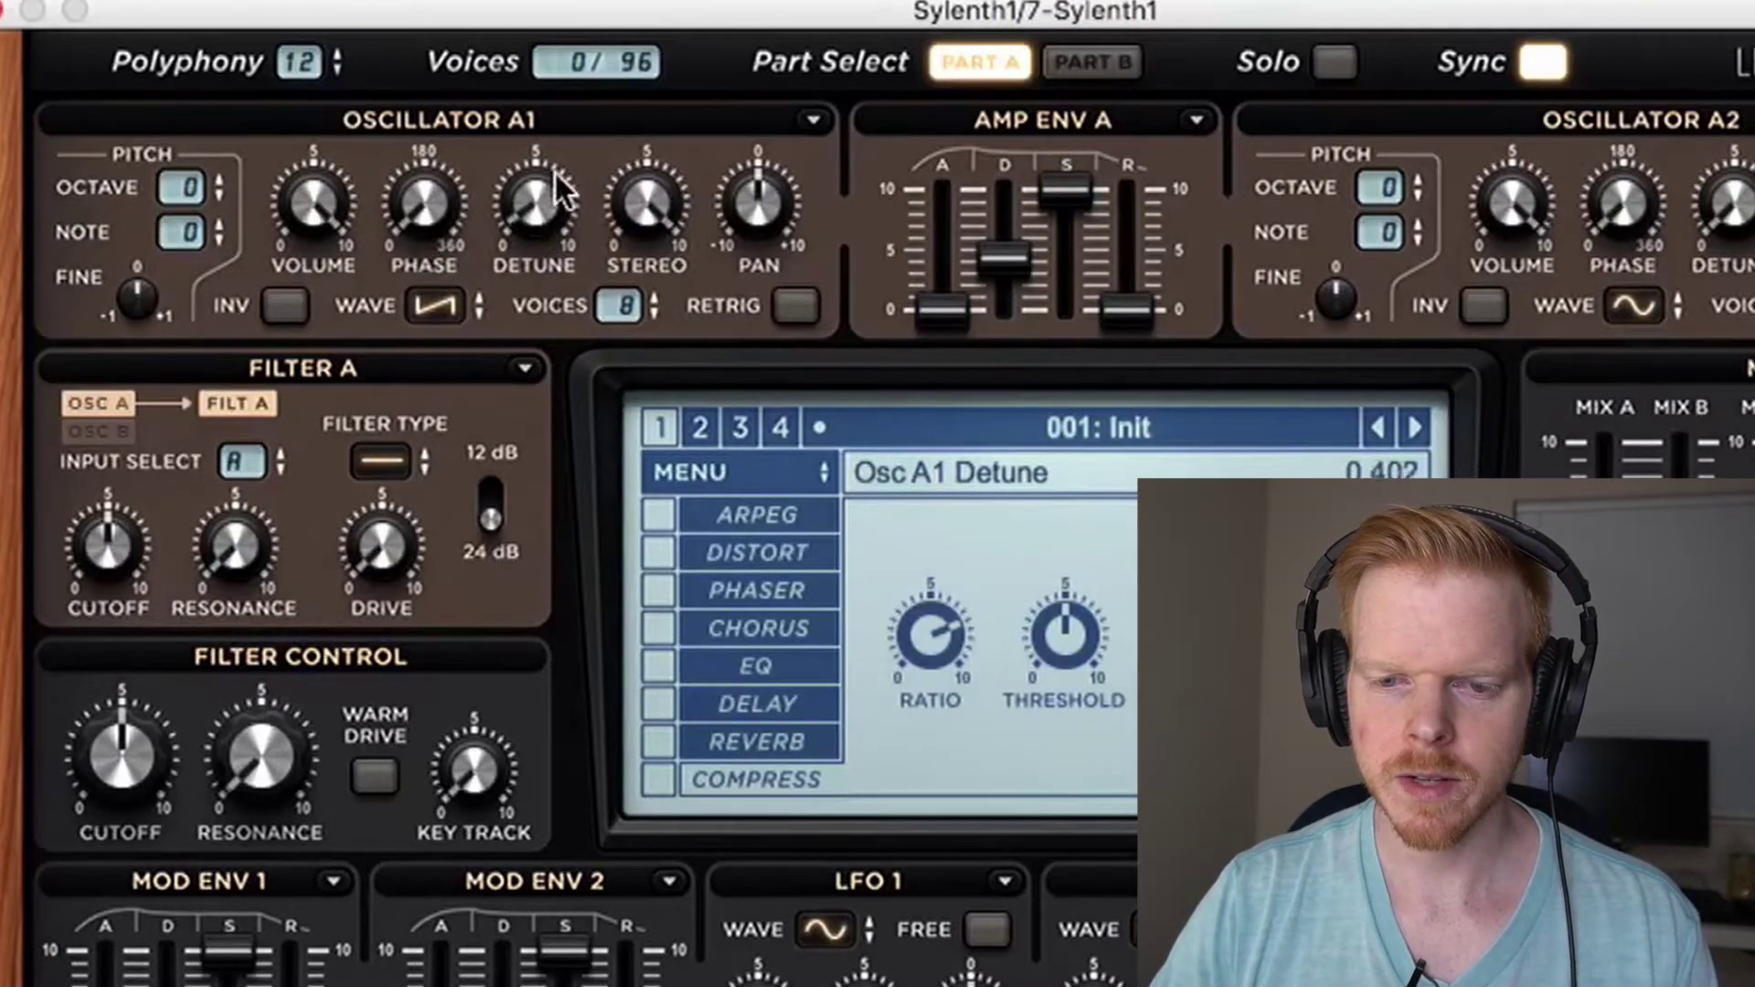
{"action": "left_click_drag", "start_coordinate": [611, 17], "coordinate": [611, 11]}
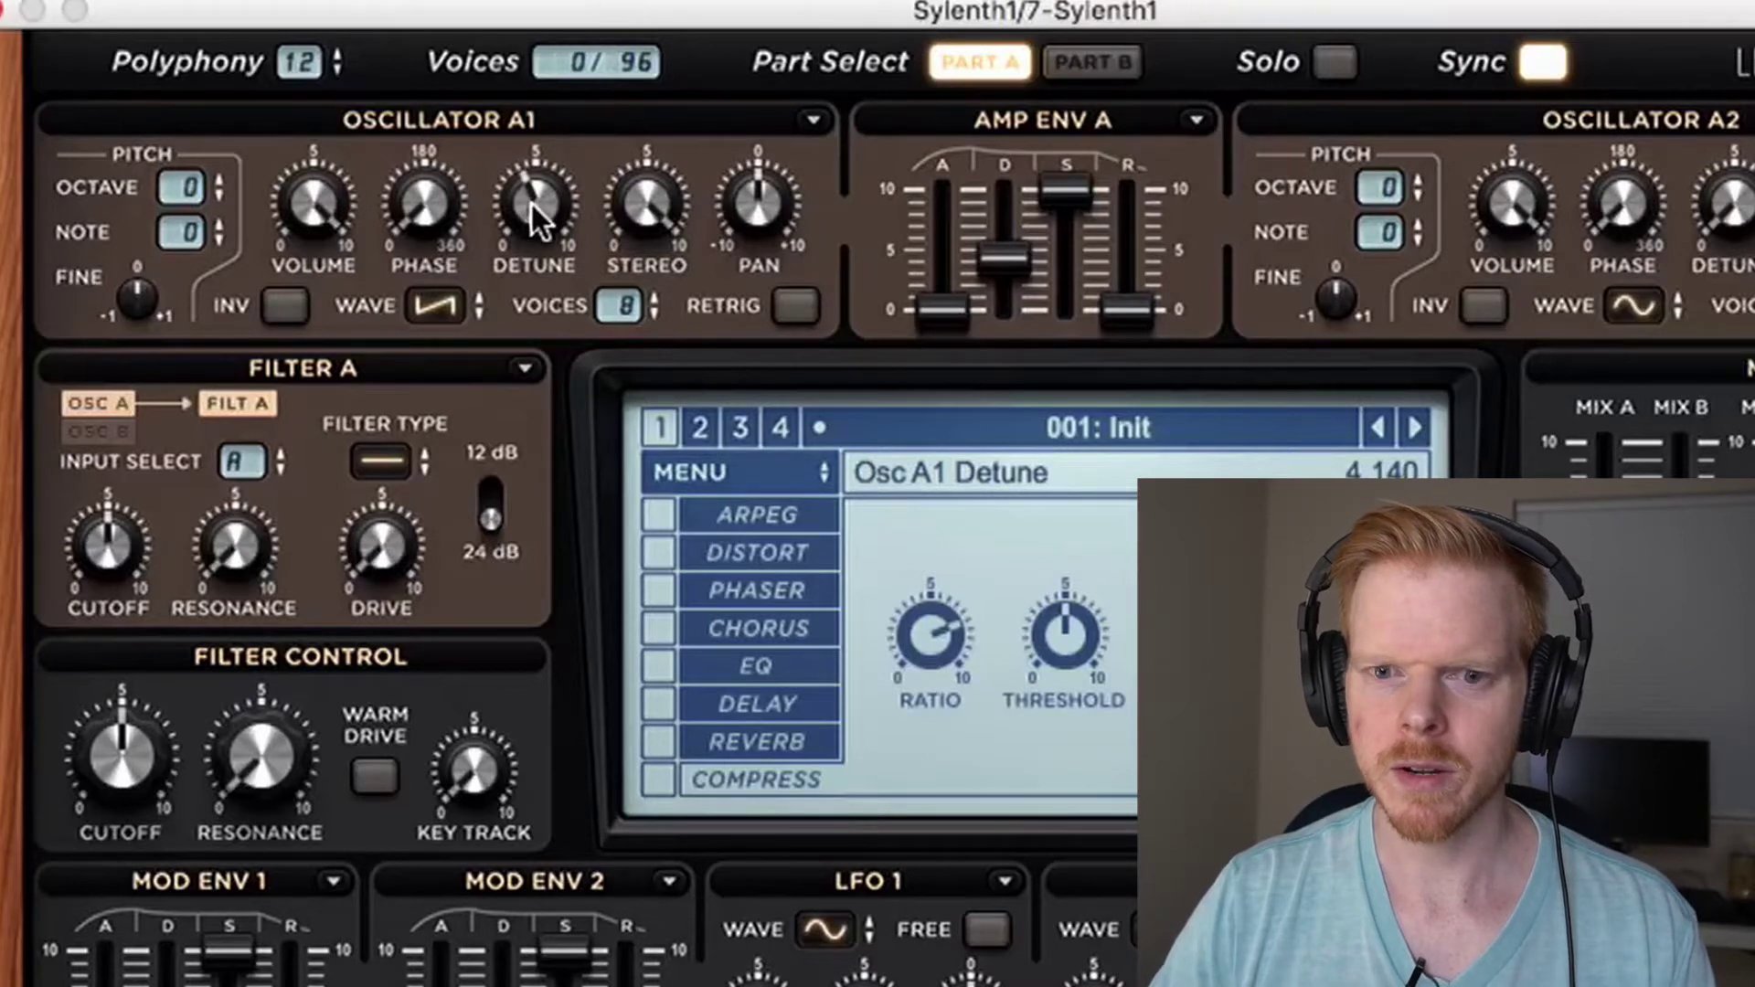
{"action": "left_click_drag", "start_coordinate": [530, 203], "coordinate": [556, 96]}
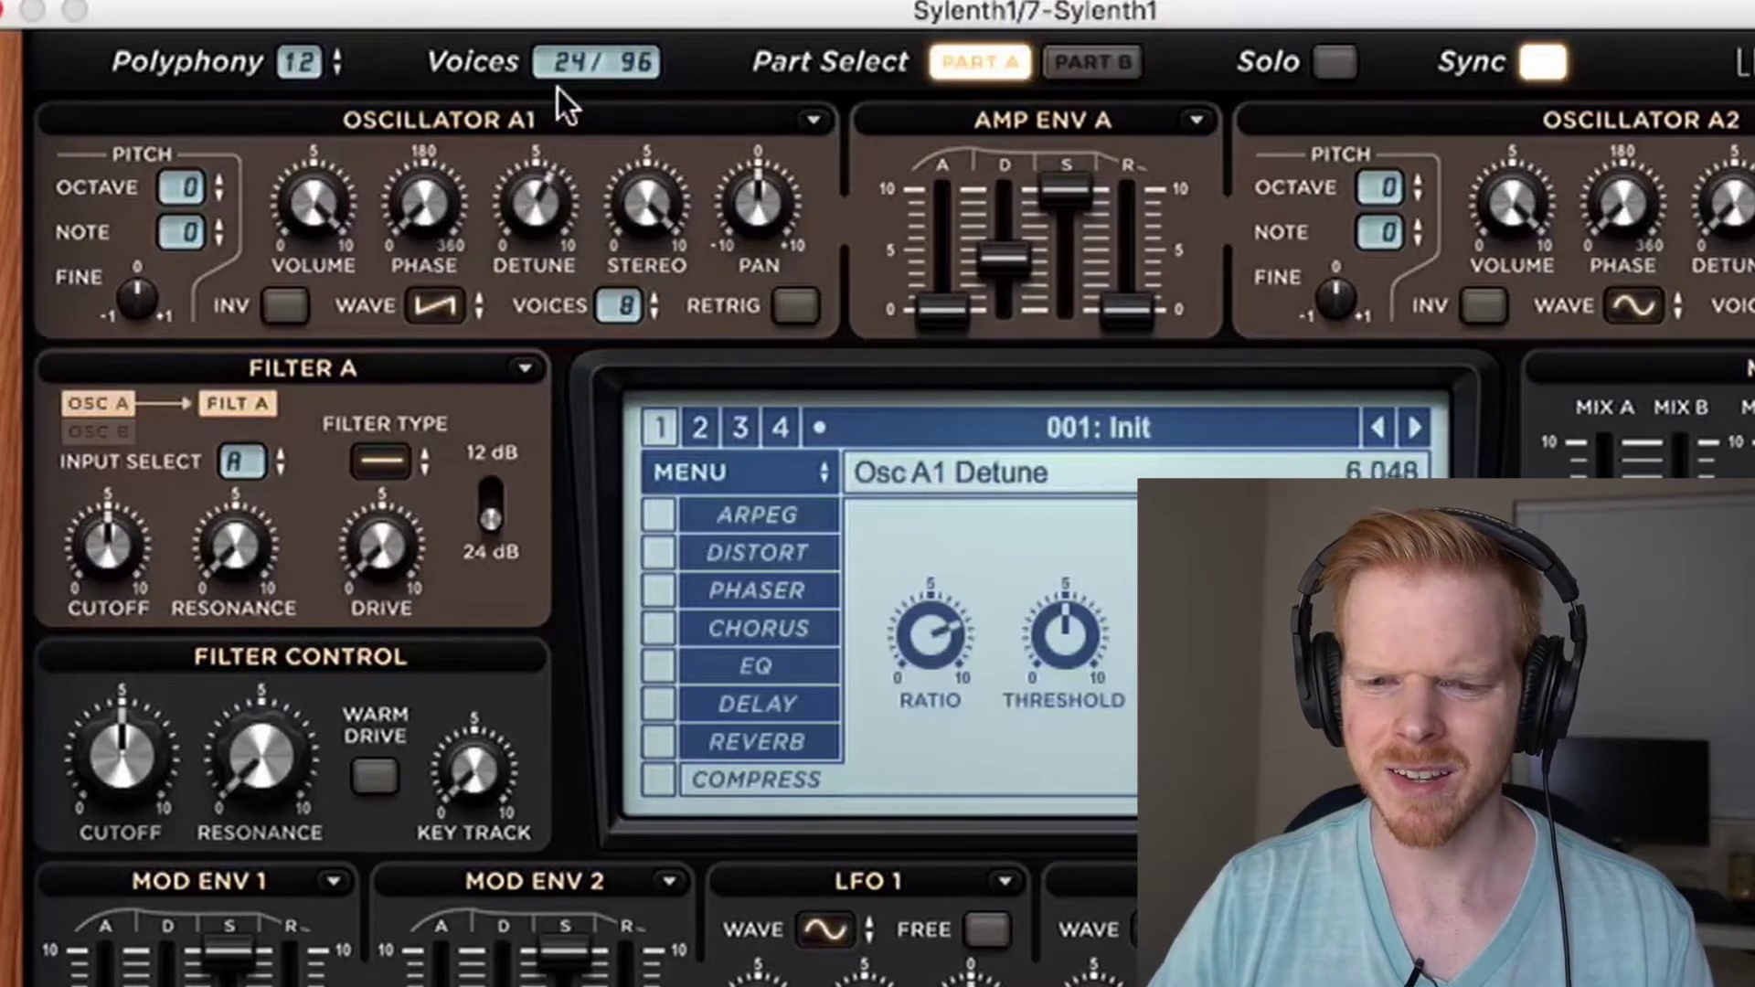
{"action": "left_click_drag", "start_coordinate": [540, 211], "coordinate": [535, 209]}
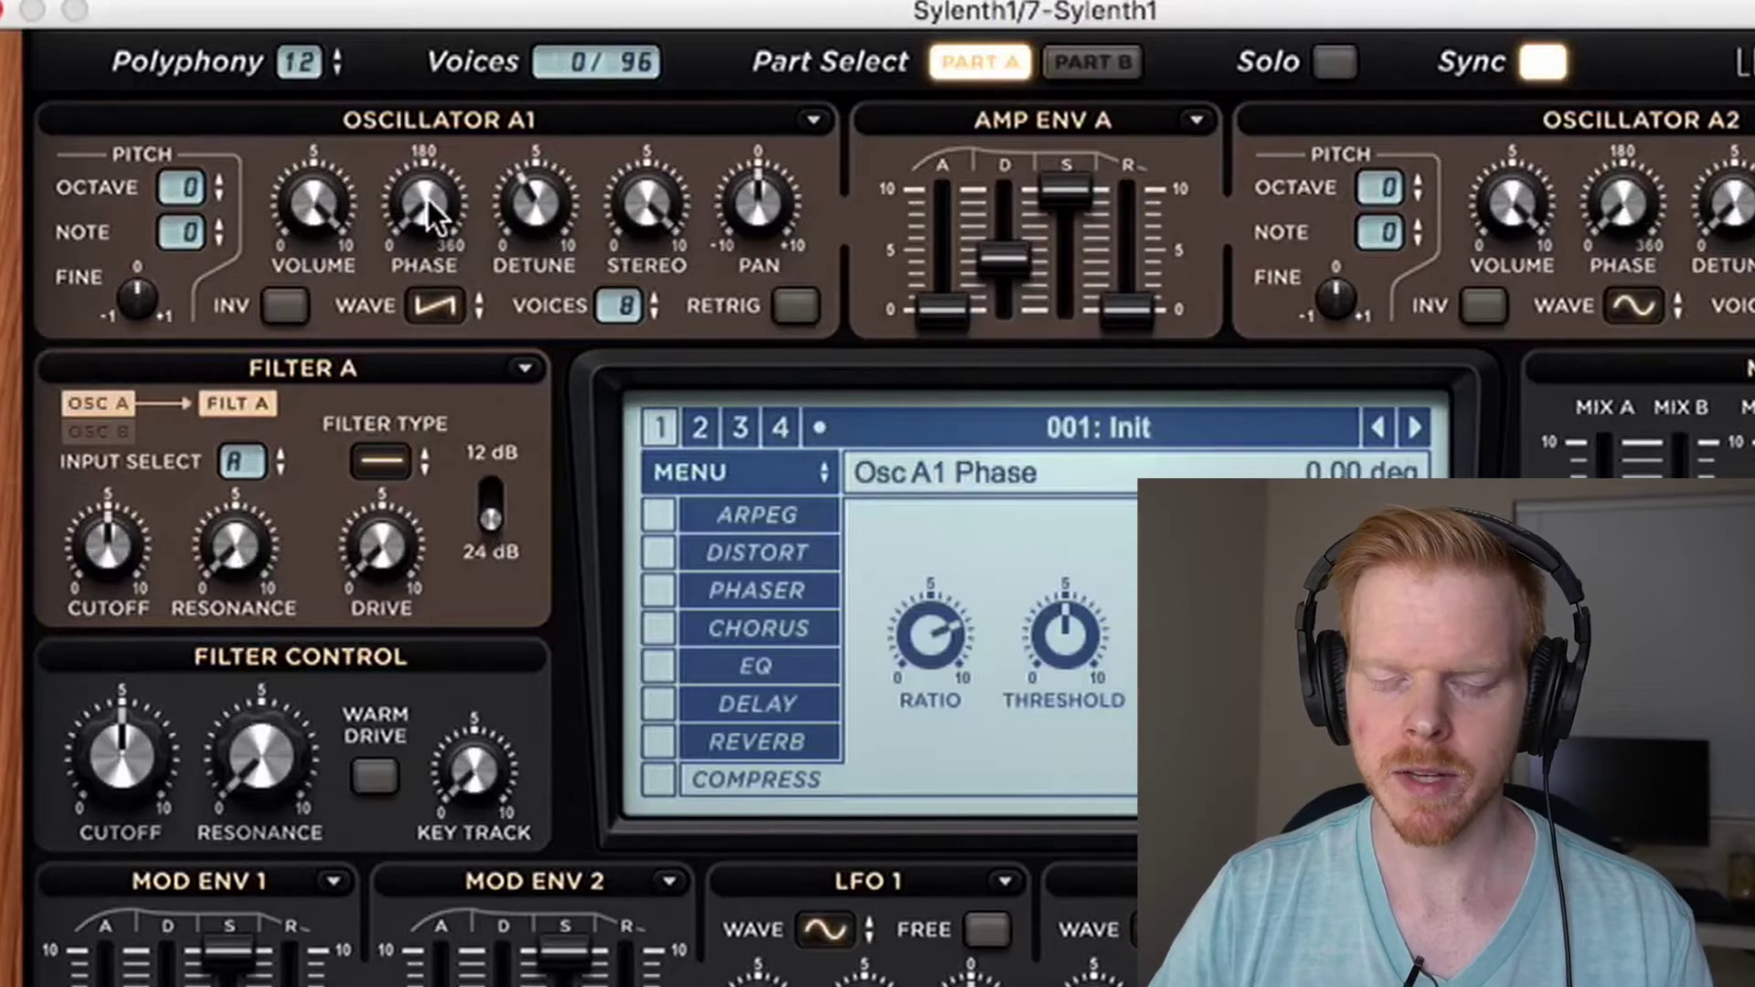
{"action": "left_click_drag", "start_coordinate": [428, 200], "coordinate": [436, 86]}
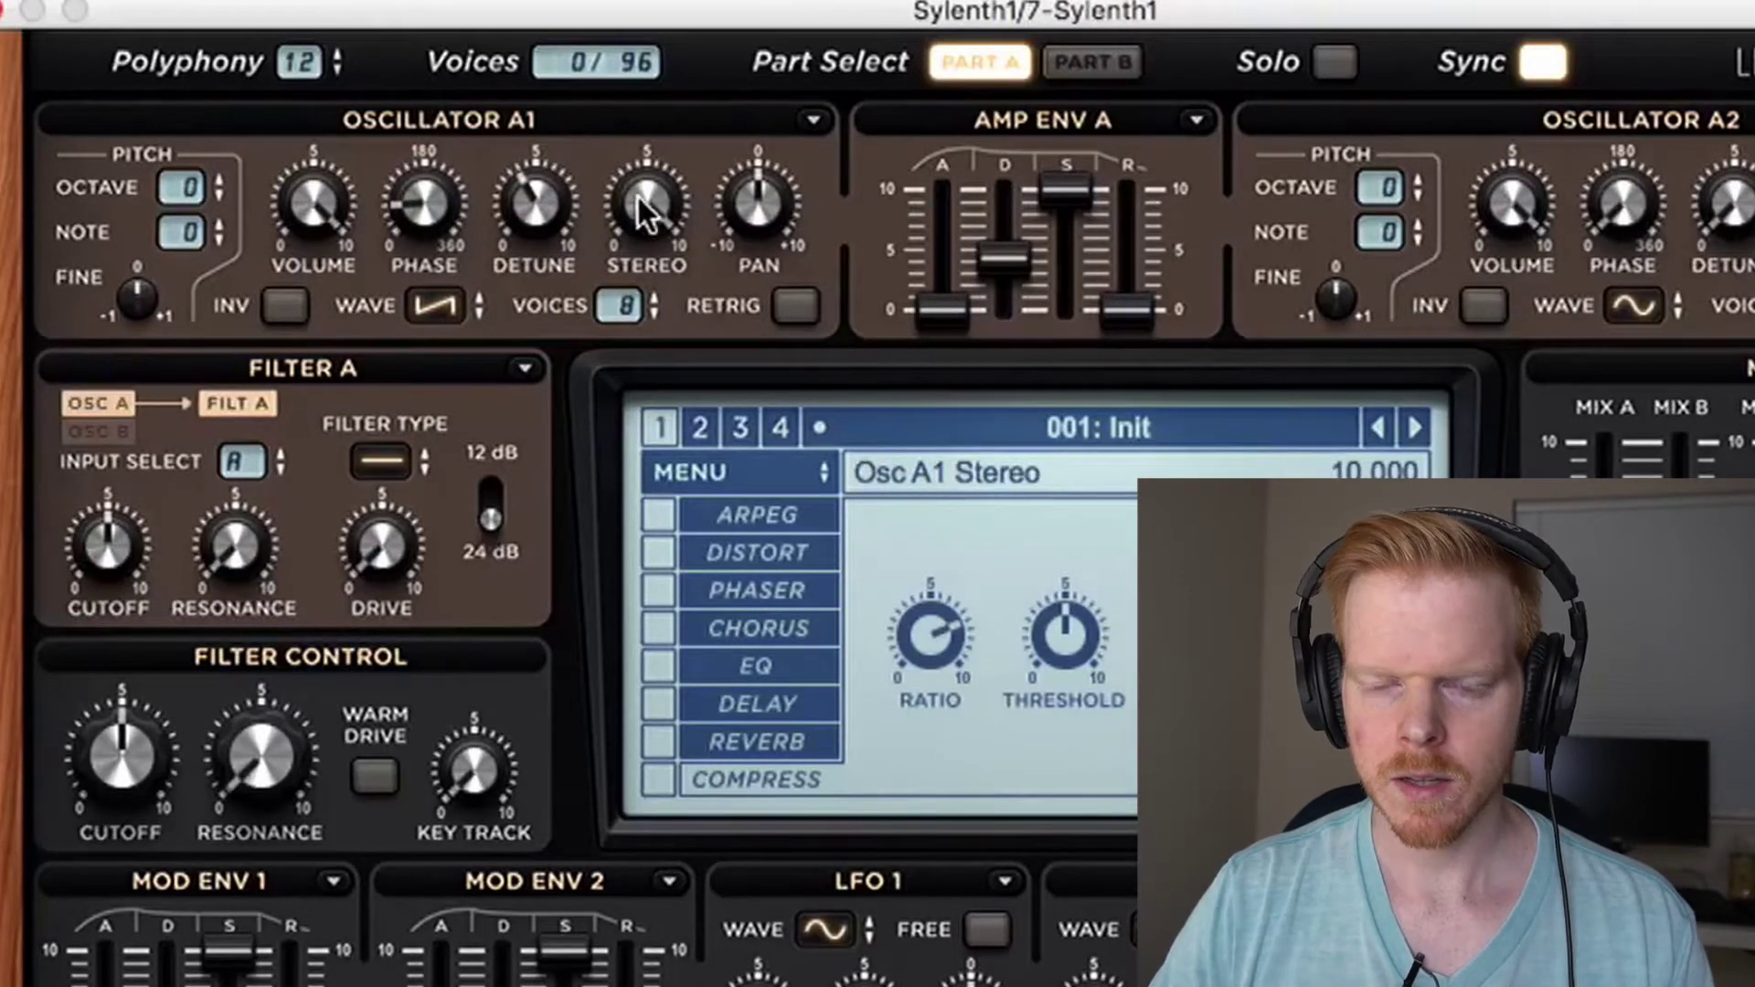
{"action": "left_click_drag", "start_coordinate": [644, 194], "coordinate": [627, 351]}
{"action": "left_click_drag", "start_coordinate": [617, 425], "coordinate": [627, 322]}
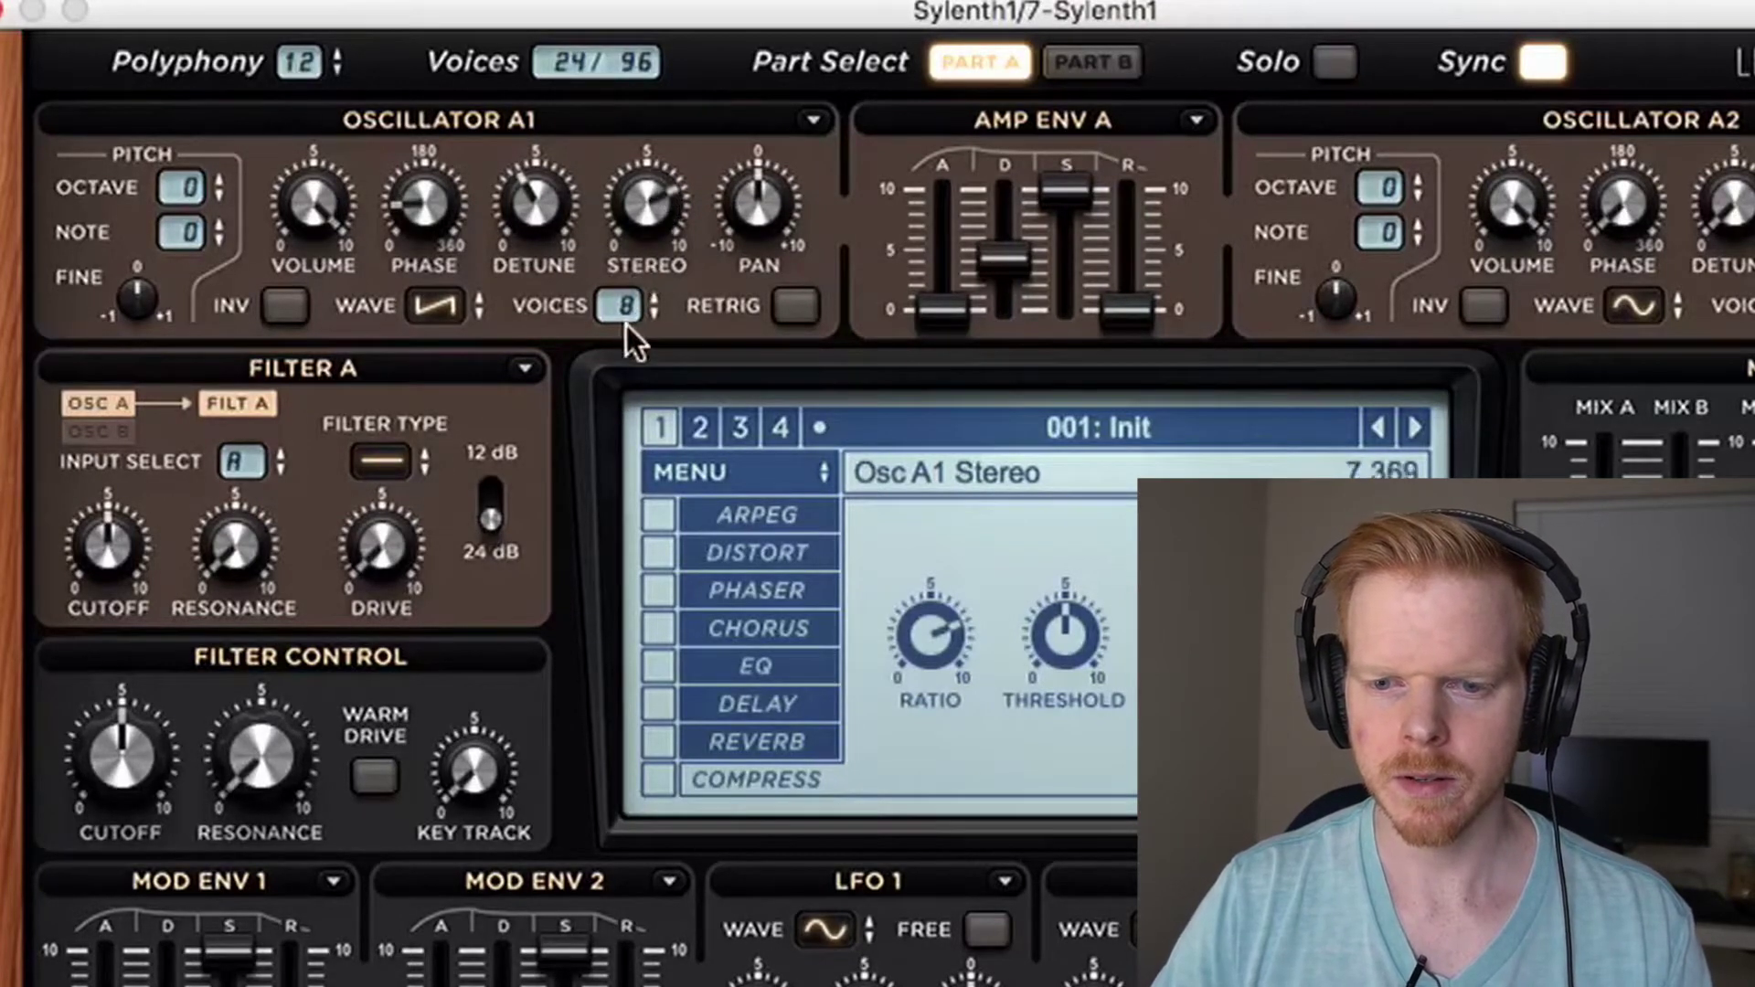
{"action": "left_click", "coordinate": [757, 199]}
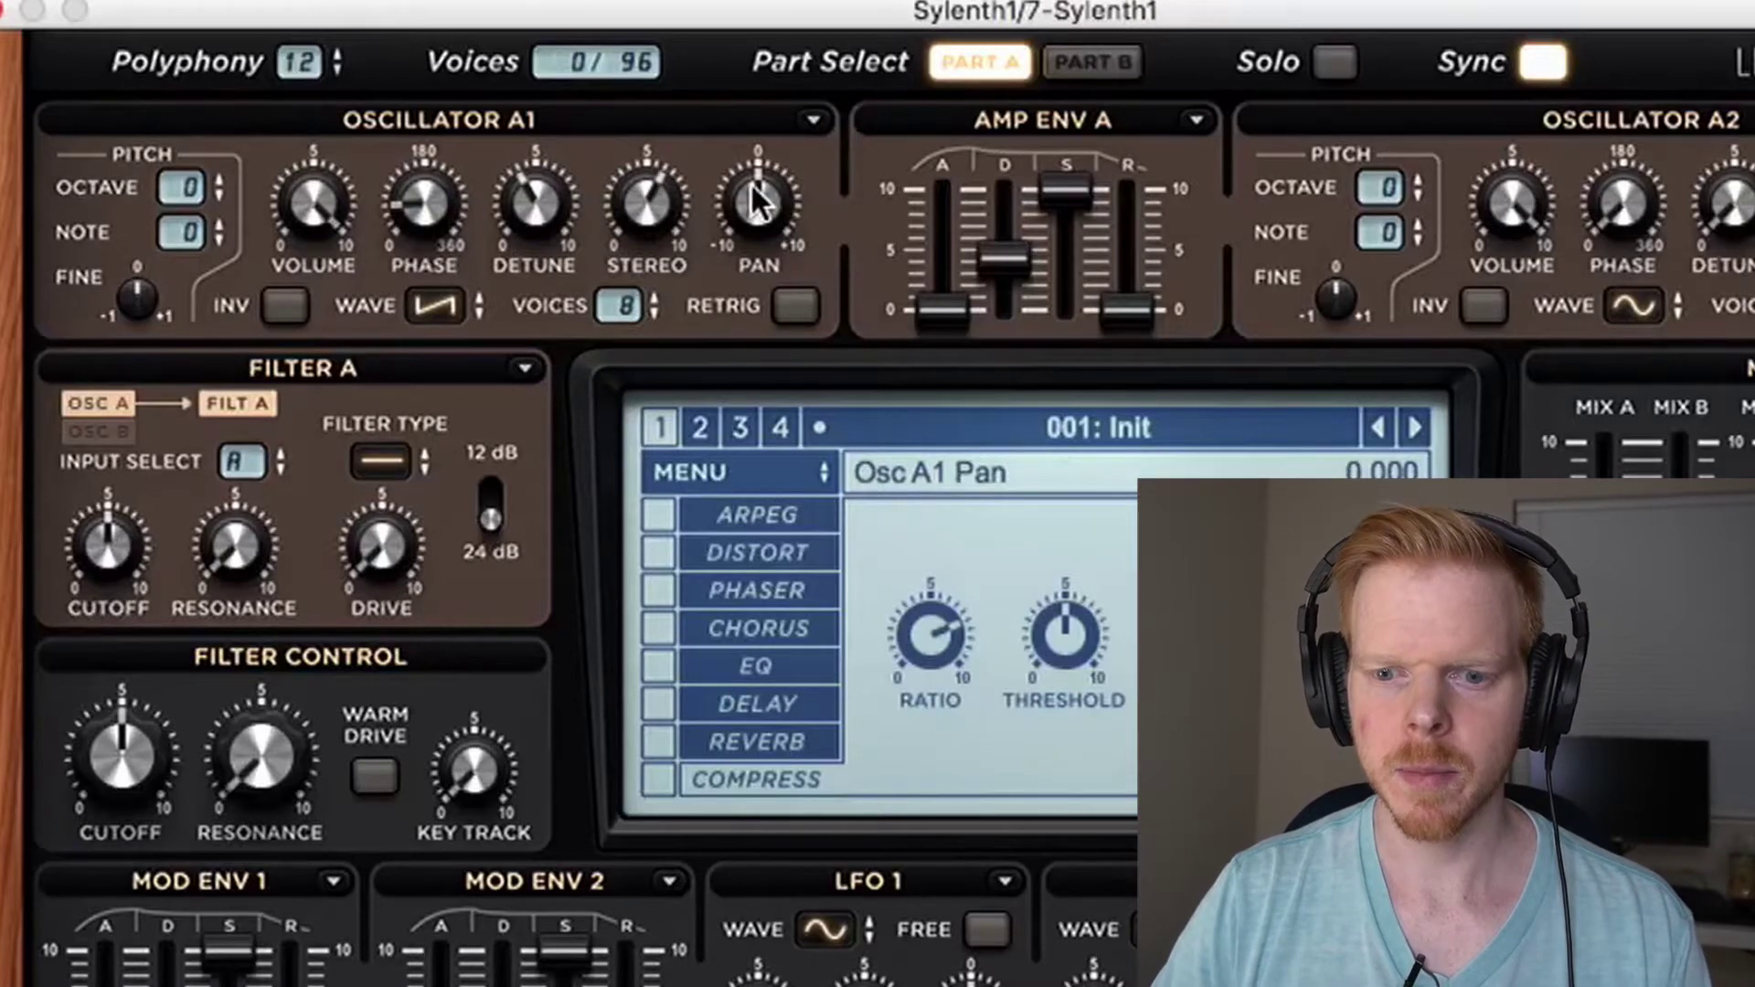
{"action": "left_click_drag", "start_coordinate": [737, 244], "coordinate": [738, 249]}
Copy Osc A1 to Osc A2, then pan A2 right, set phase near 44° and detune 3.530.
{"action": "left_click", "coordinate": [813, 119]}
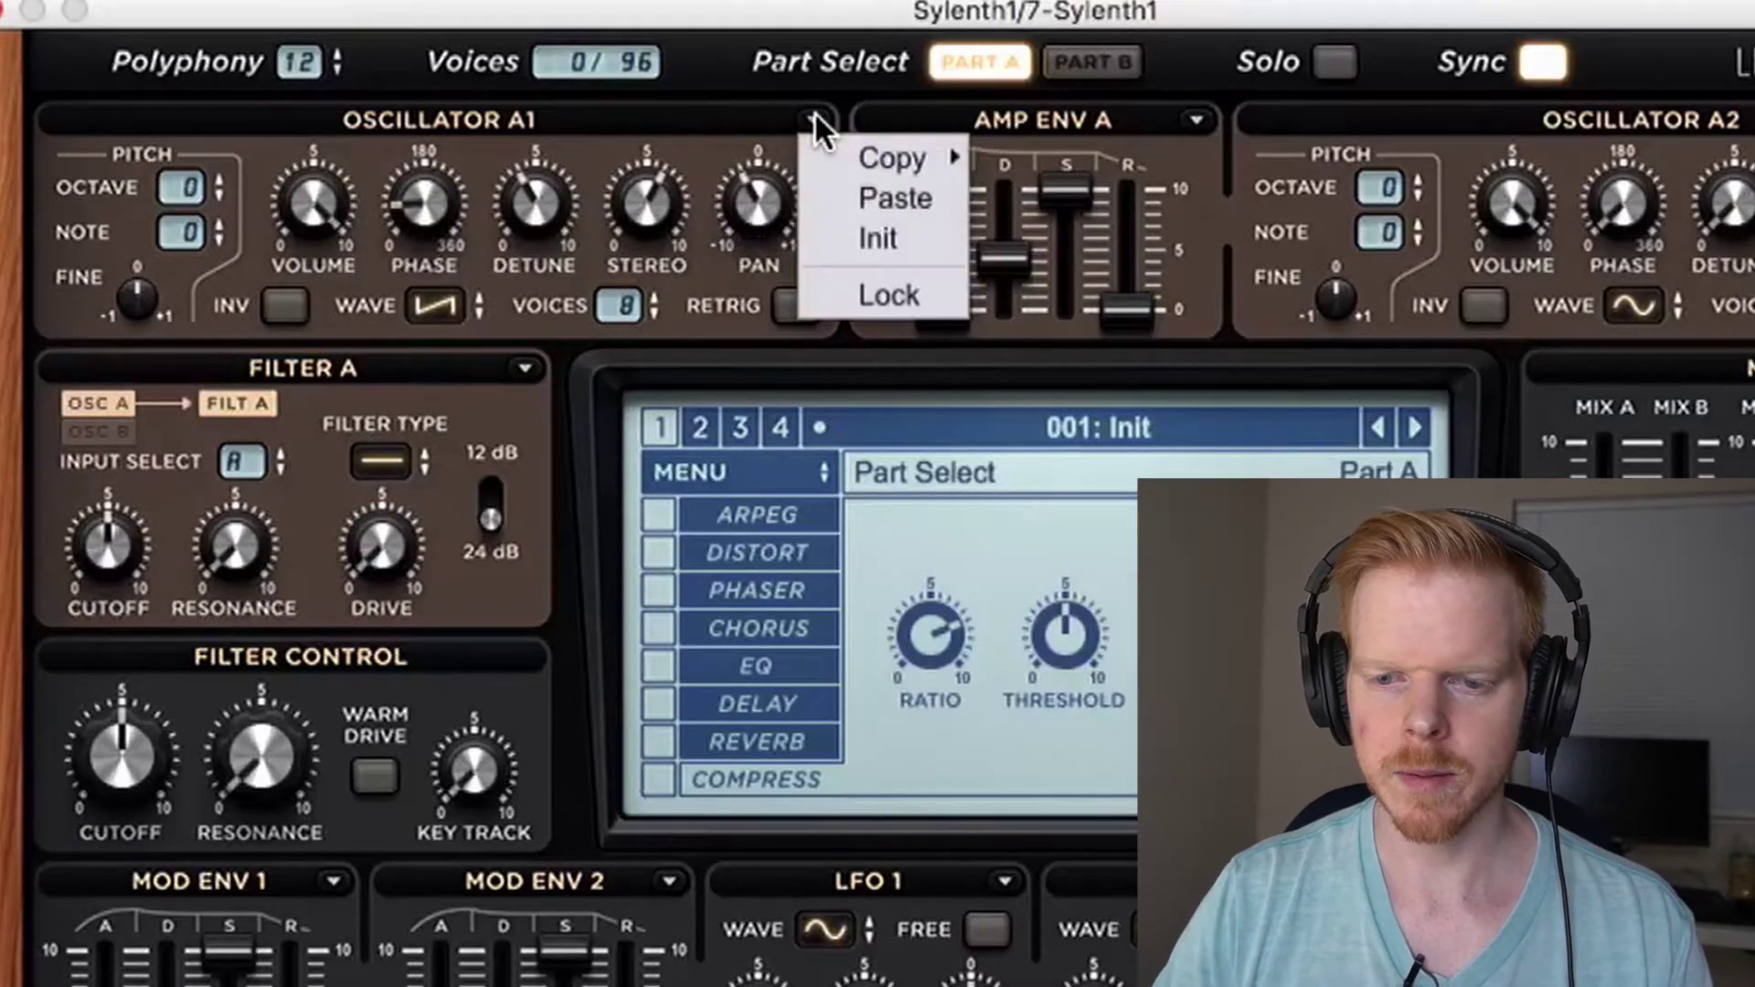
{"action": "mouse_move", "coordinate": [850, 160]}
{"action": "left_click", "coordinate": [1143, 200]}
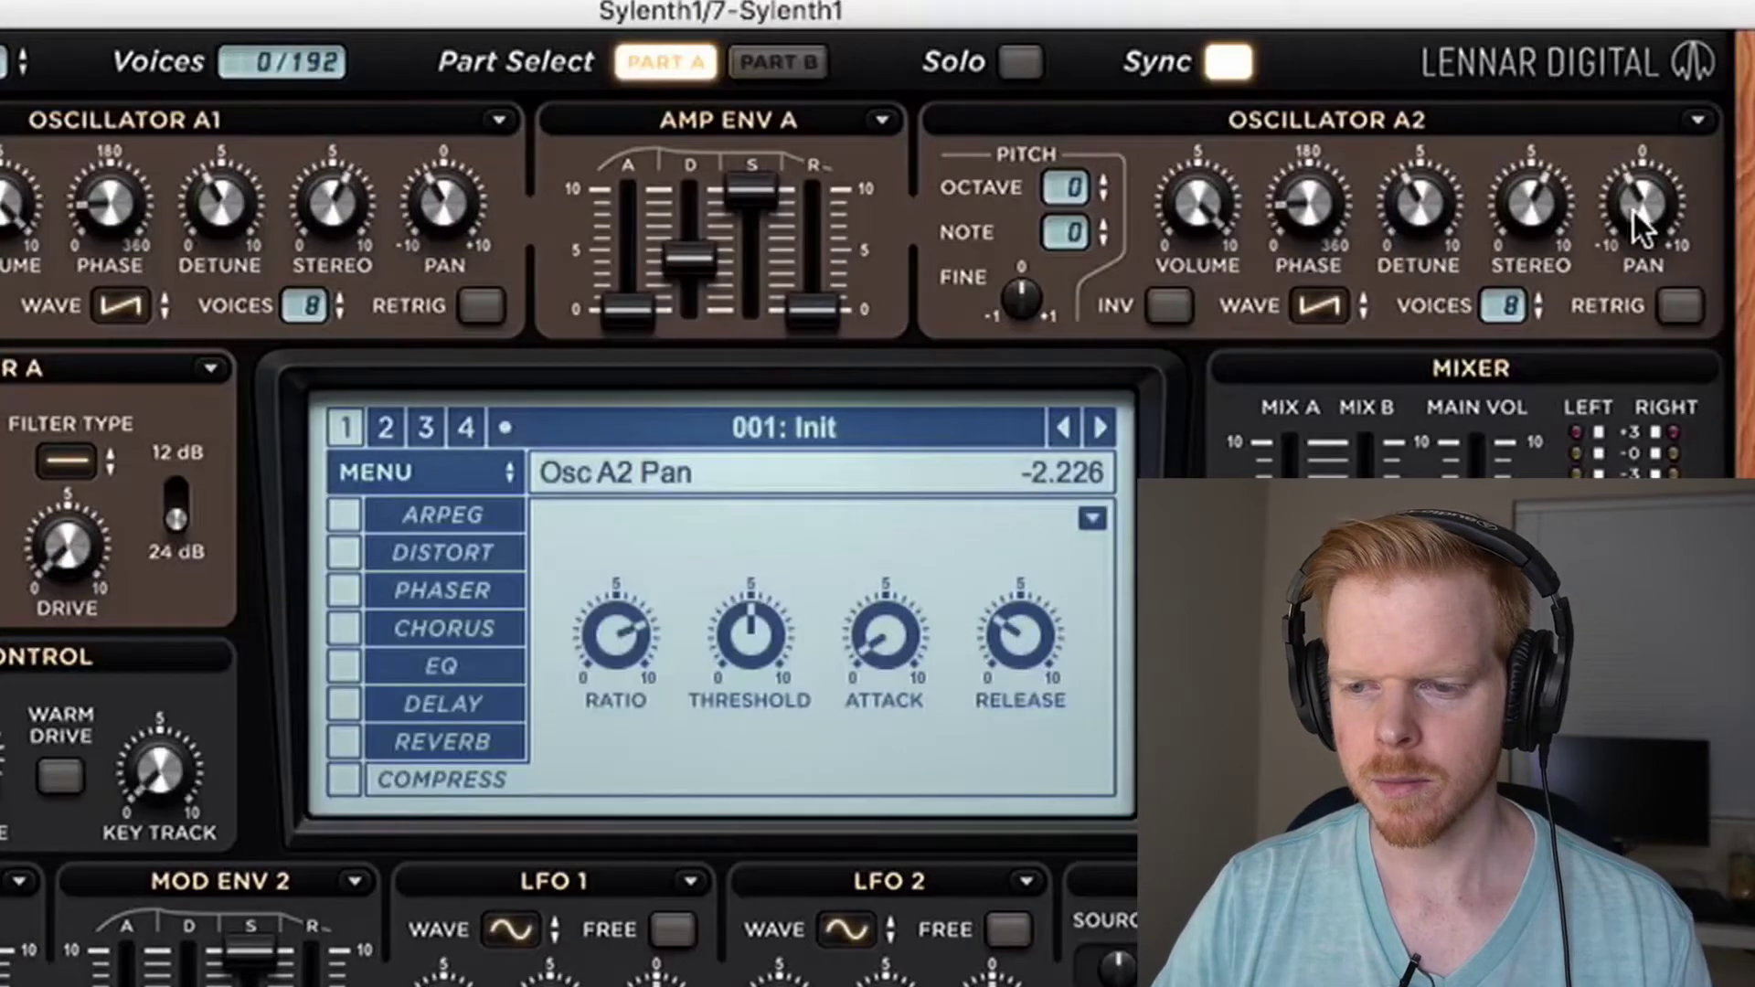
{"action": "left_click_drag", "start_coordinate": [1639, 224], "coordinate": [1680, 111]}
{"action": "left_click", "coordinate": [1316, 219]}
{"action": "left_click_drag", "start_coordinate": [1317, 219], "coordinate": [1318, 239]}
{"action": "left_click_drag", "start_coordinate": [1421, 214], "coordinate": [1417, 230]}
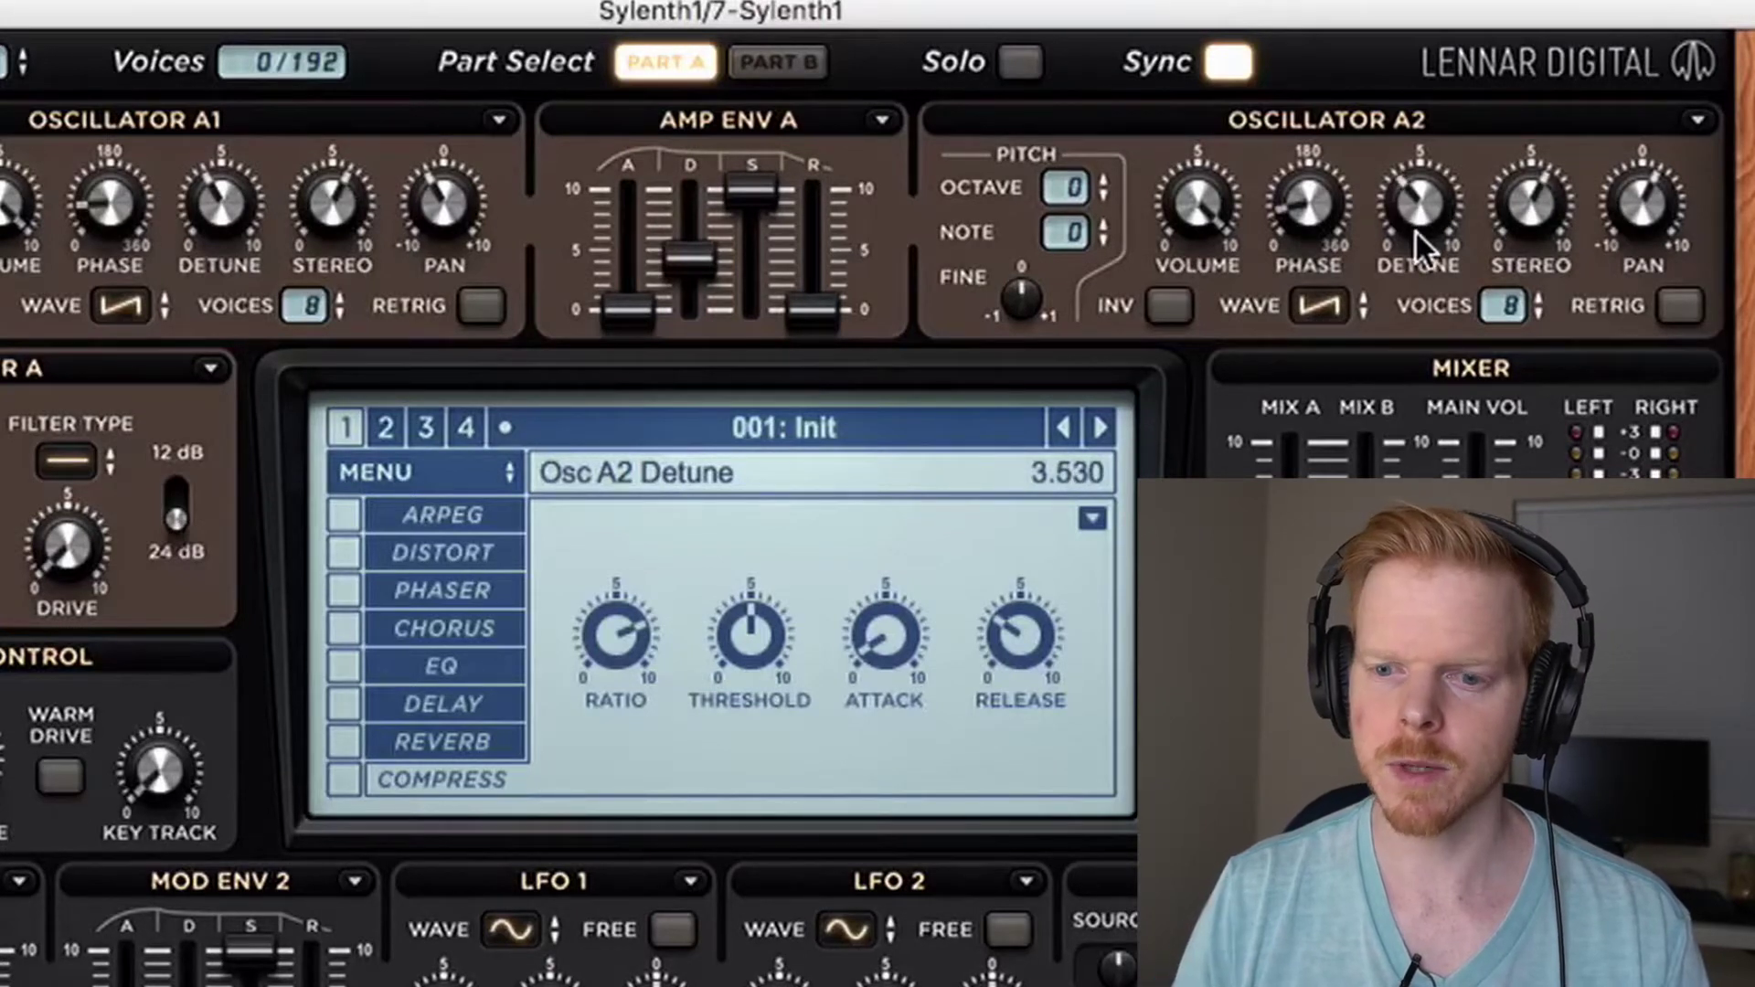
{"action": "left_click", "coordinate": [441, 666]}
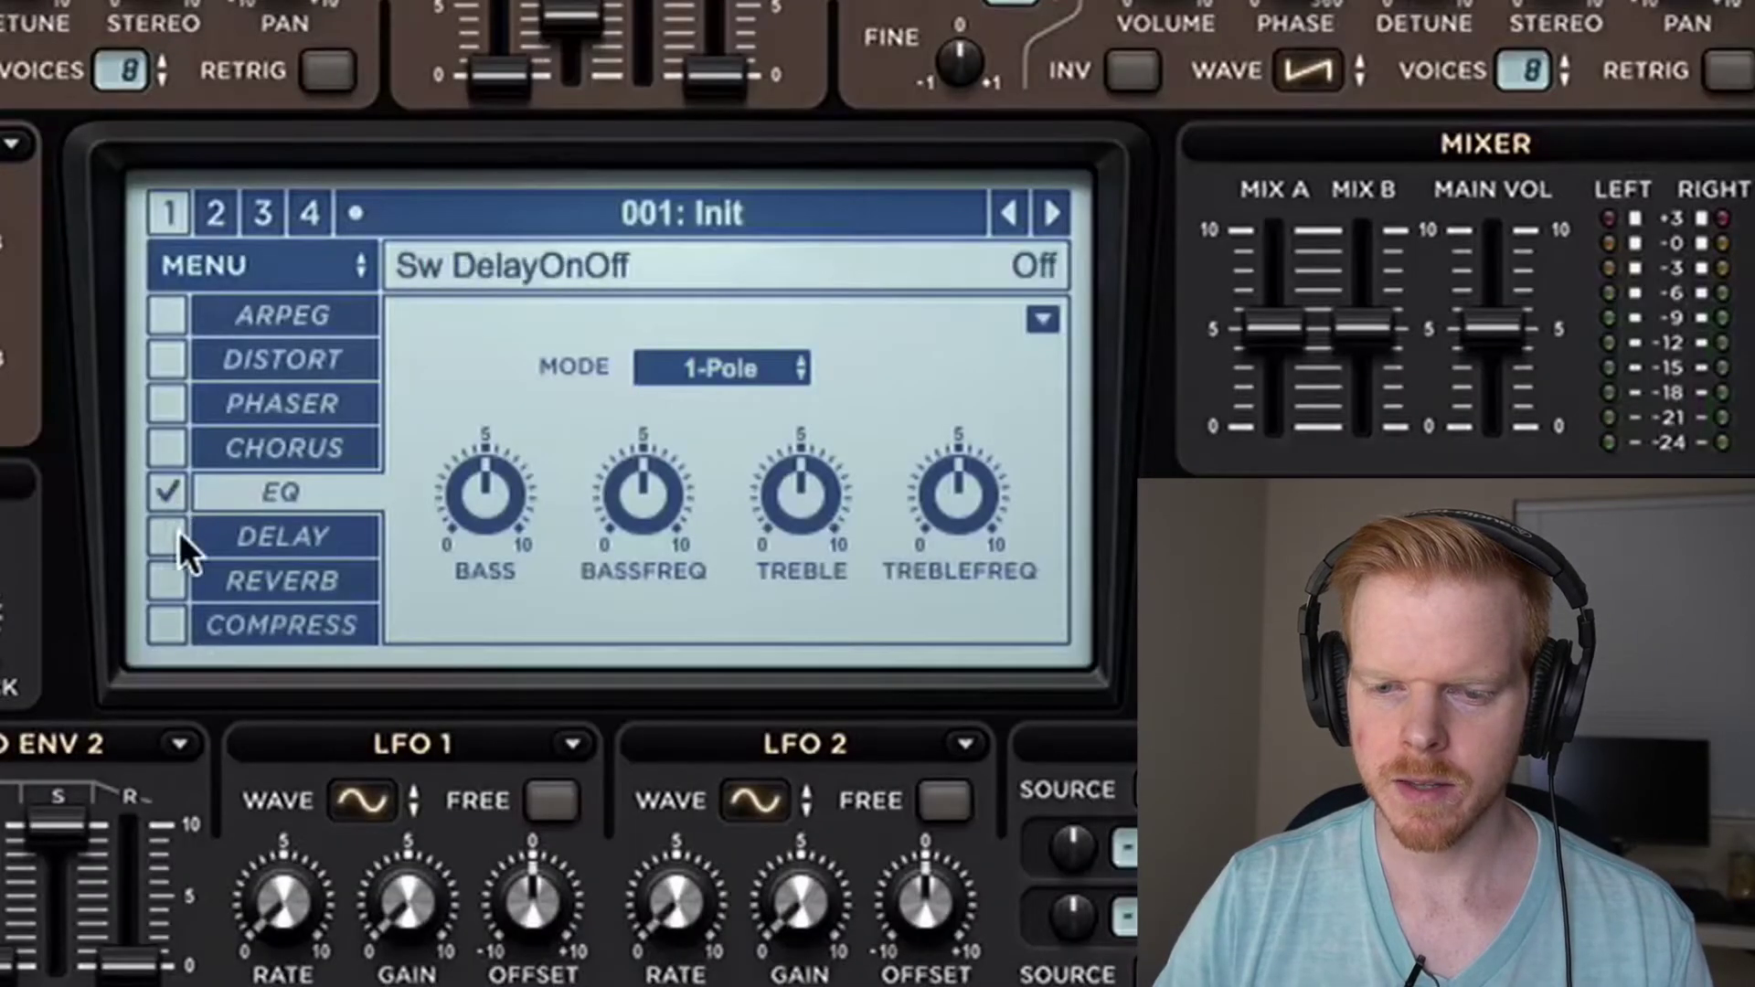
Enable the EQ and lower its treble boost to about 4 dB.
{"action": "left_click", "coordinate": [169, 538]}
{"action": "left_click", "coordinate": [169, 578]}
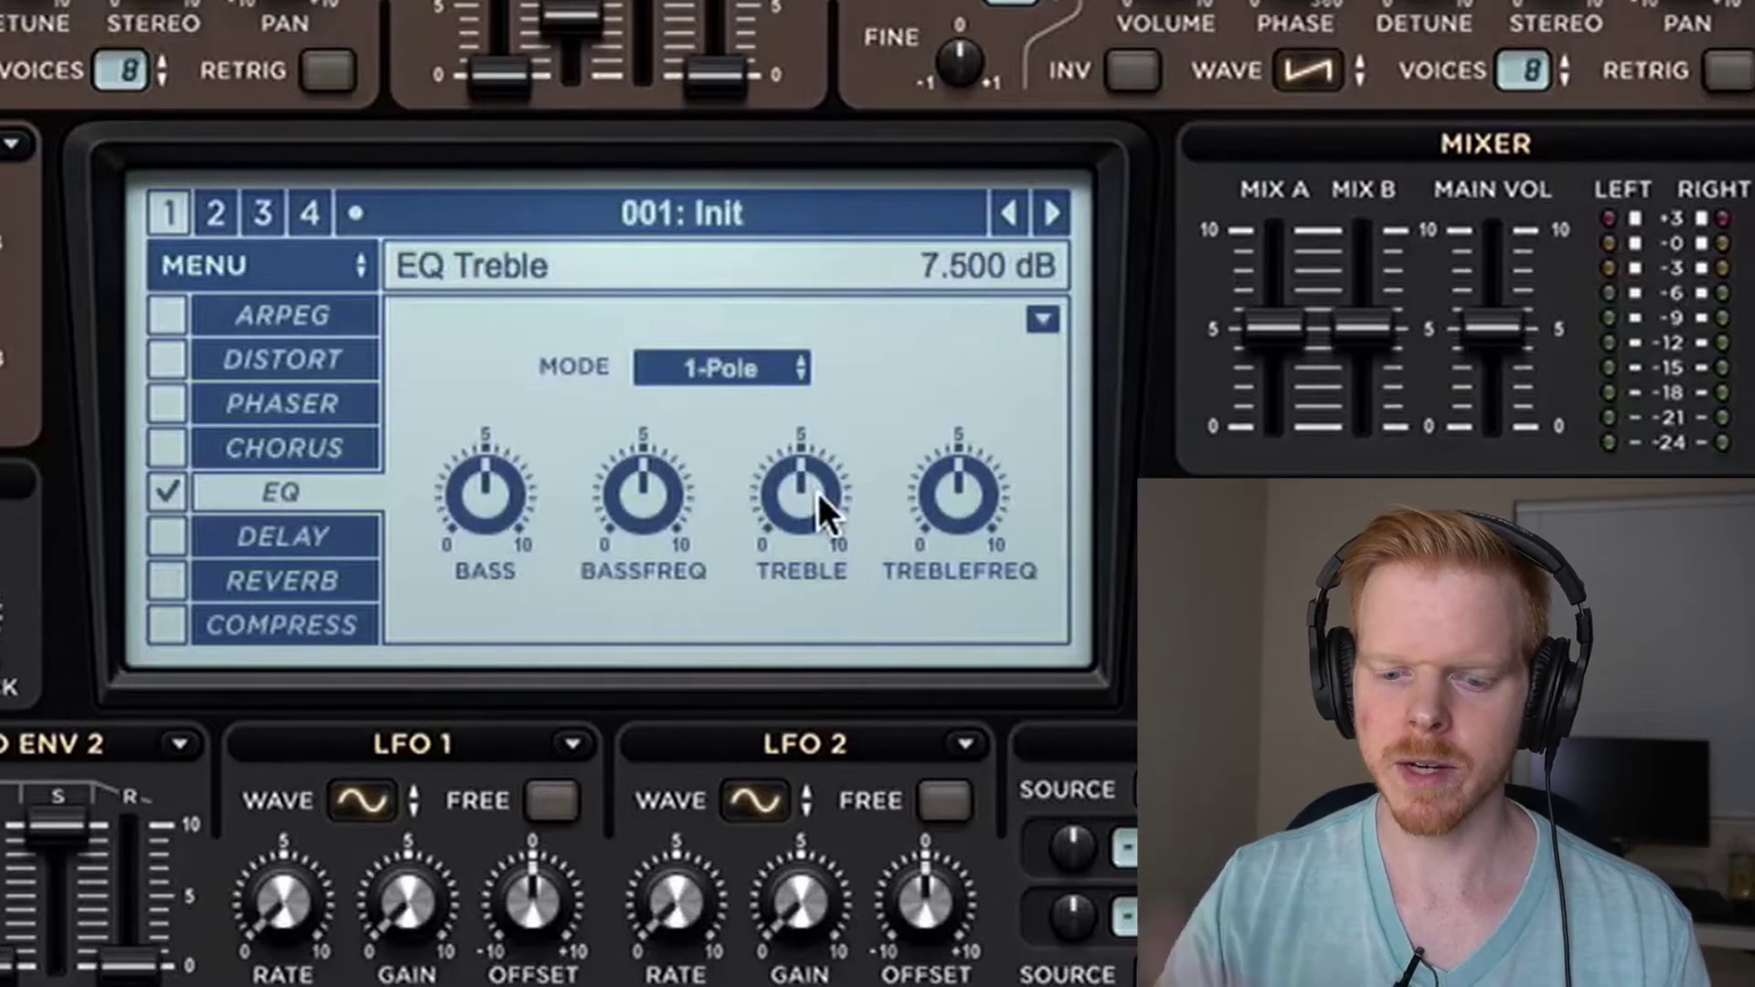
{"action": "left_click_drag", "start_coordinate": [820, 494], "coordinate": [757, 651]}
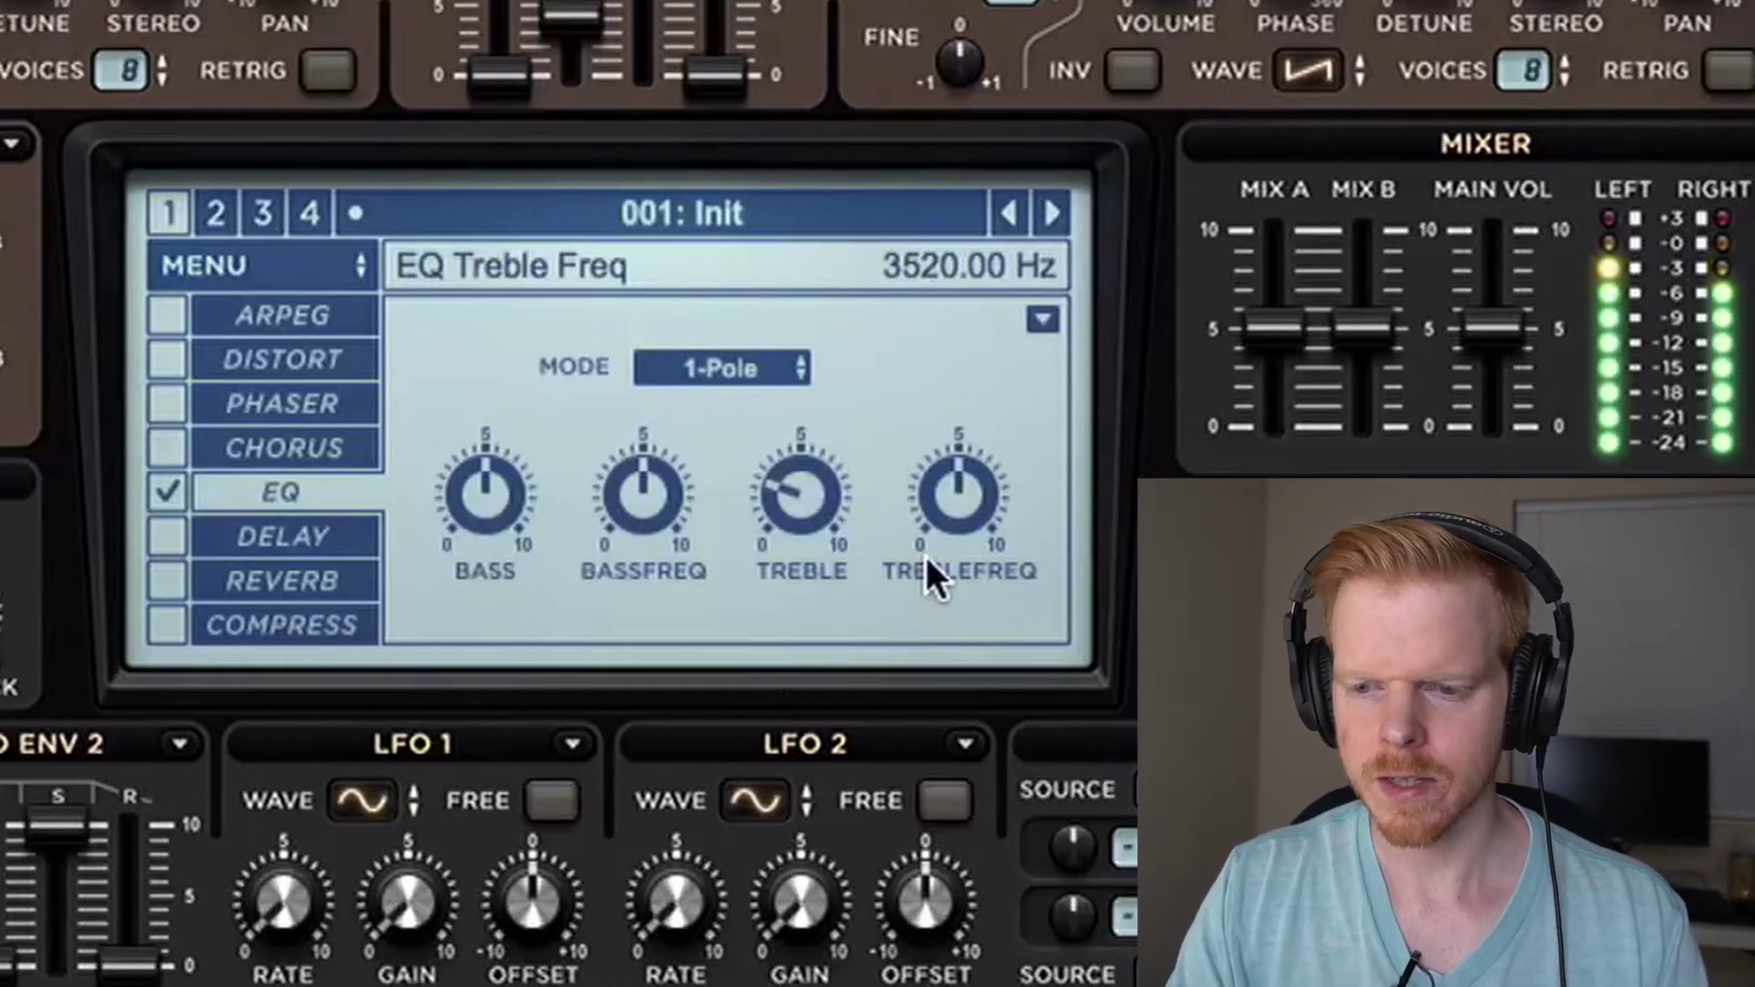
Switch on the delay with its dry/wet mix at about 28%.
{"action": "left_click", "coordinate": [173, 535]}
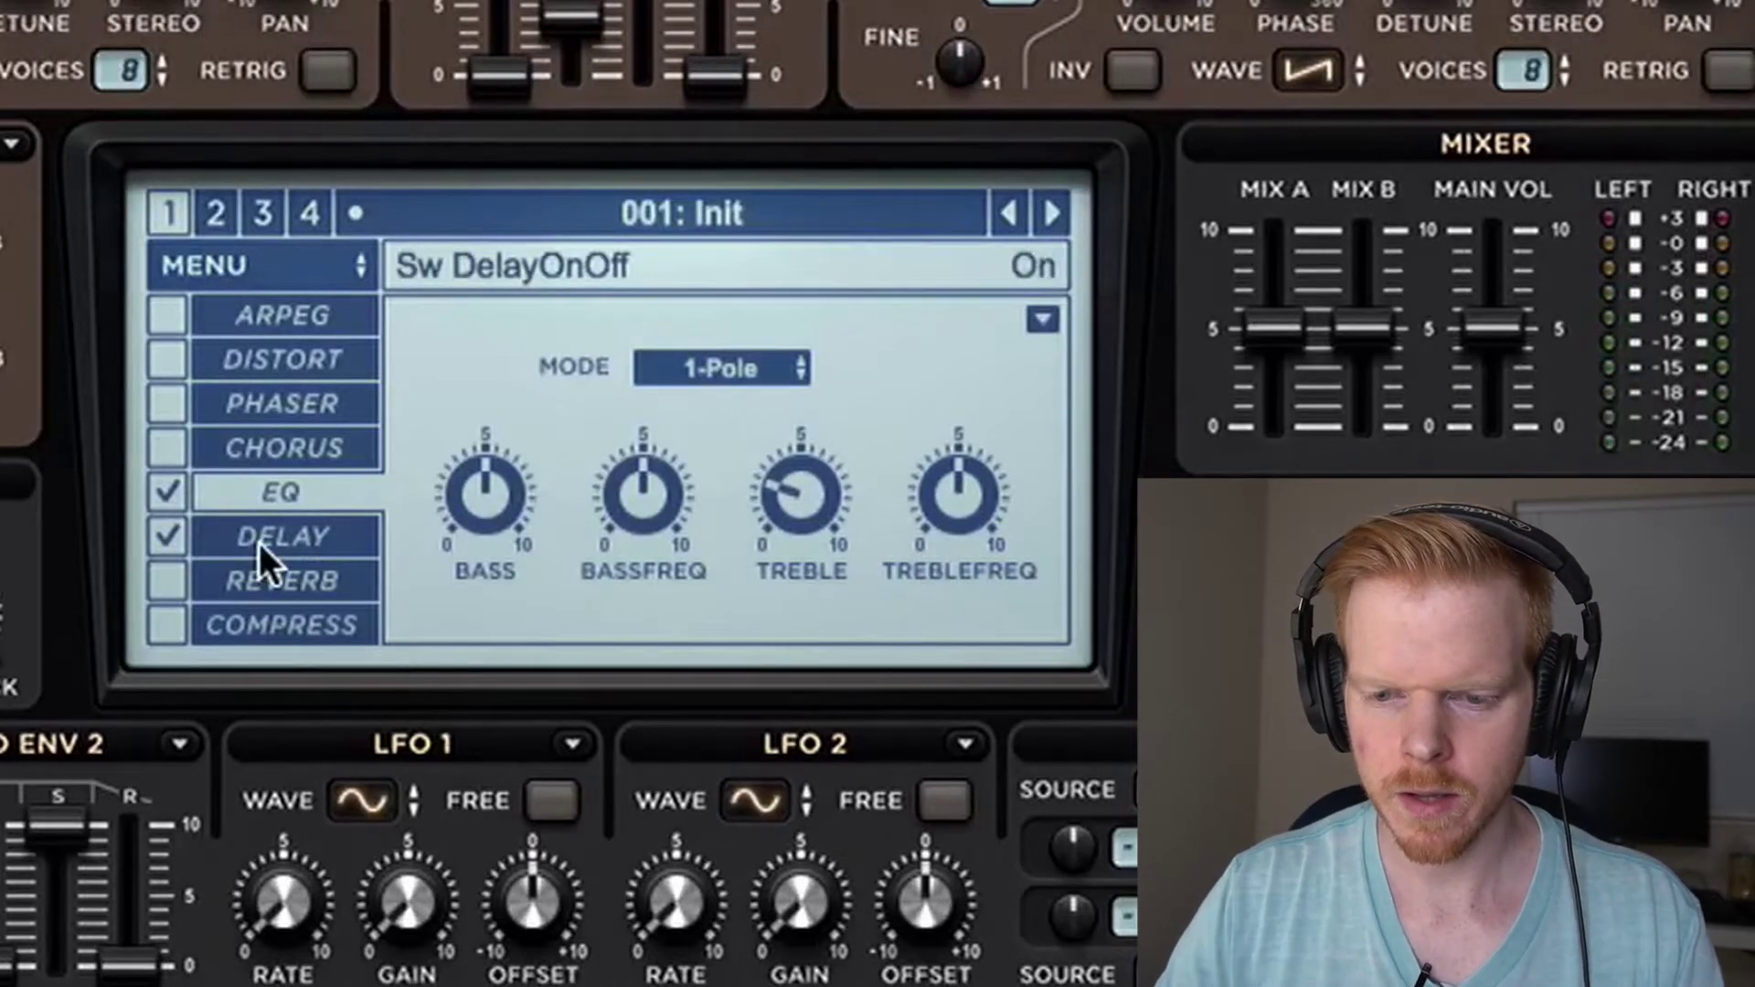
{"action": "left_click", "coordinate": [260, 541]}
{"action": "left_click_drag", "start_coordinate": [995, 548], "coordinate": [1035, 525]}
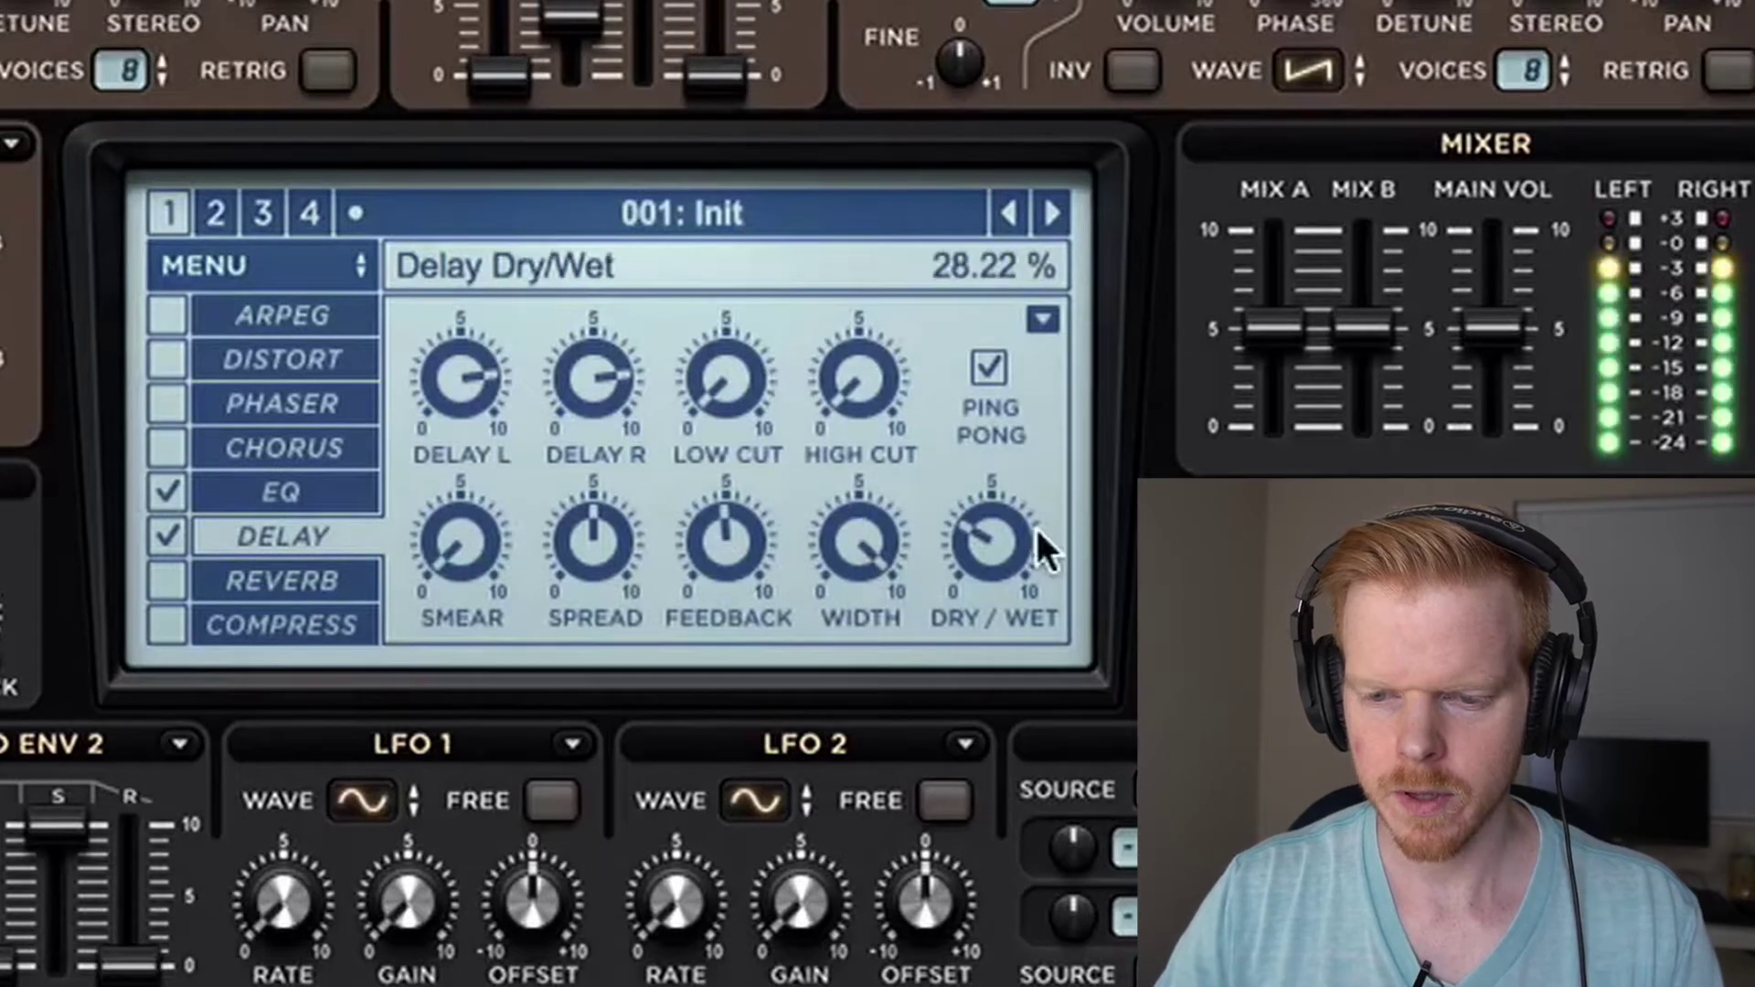
Enable a smaller, drier reverb (about 27% wet) and raise main volume to 7.085.
{"action": "left_click", "coordinate": [196, 585]}
{"action": "left_click", "coordinate": [194, 576]}
{"action": "left_click_drag", "start_coordinate": [532, 542], "coordinate": [497, 651]}
{"action": "left_click_drag", "start_coordinate": [926, 542], "coordinate": [871, 717]}
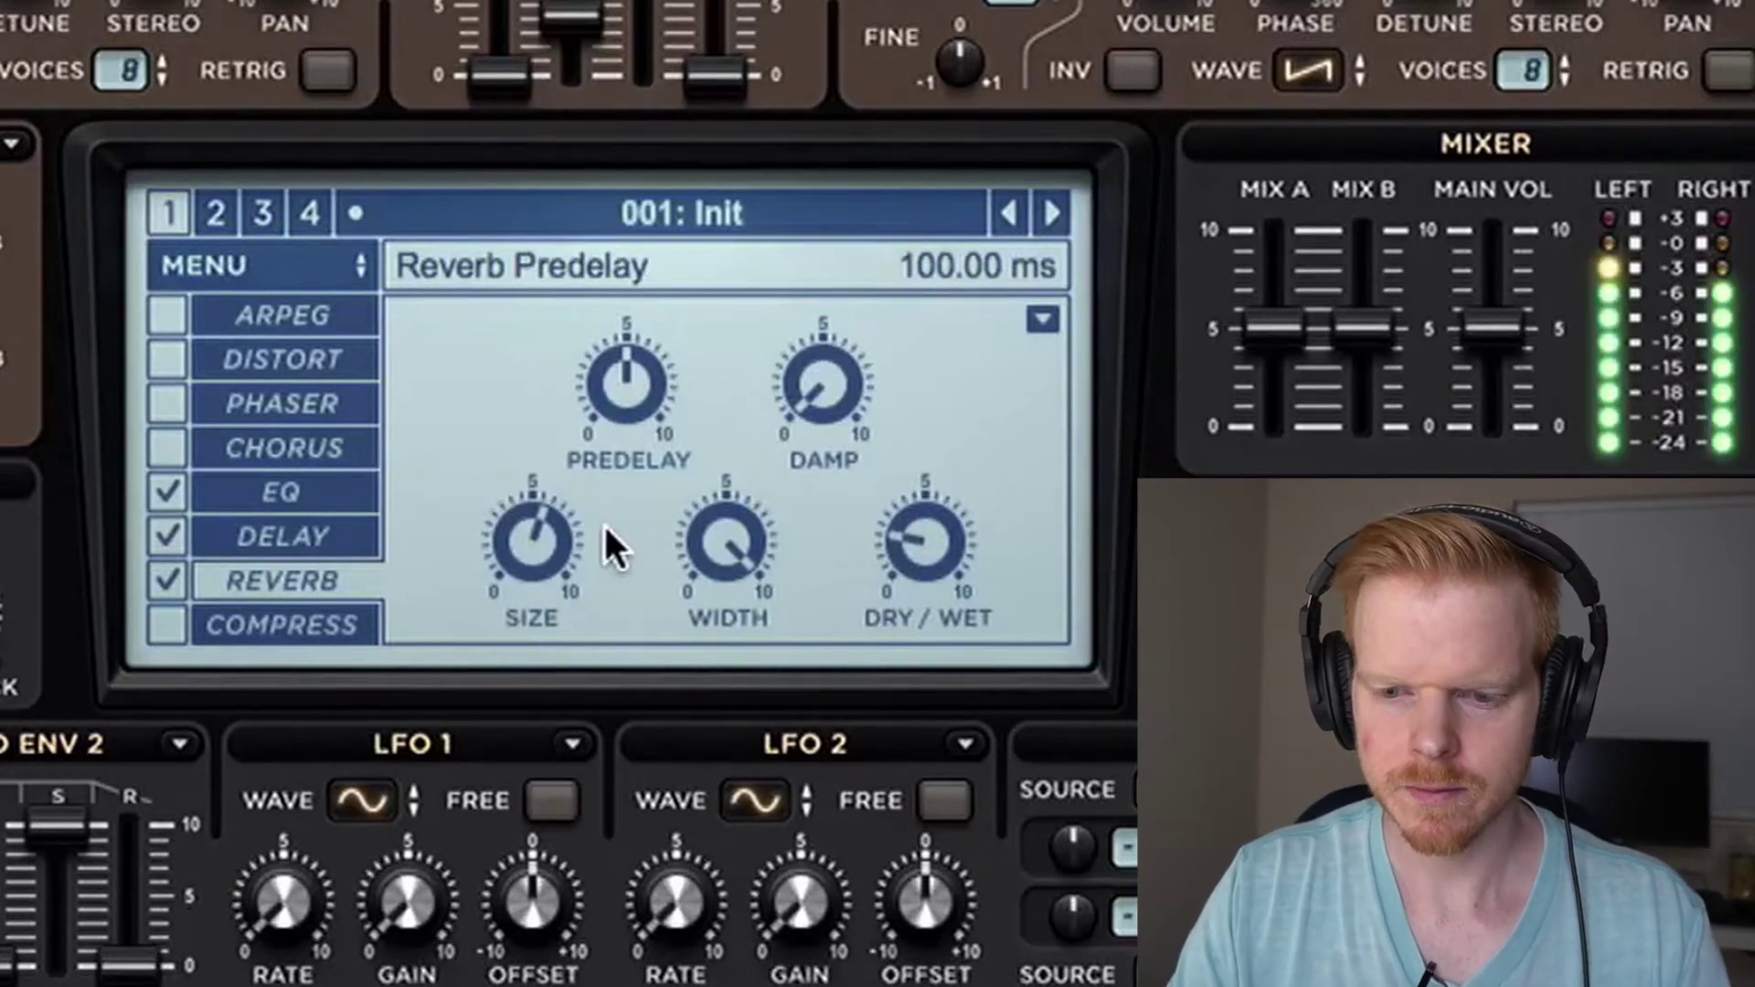
{"action": "left_click_drag", "start_coordinate": [1494, 309], "coordinate": [1507, 198]}
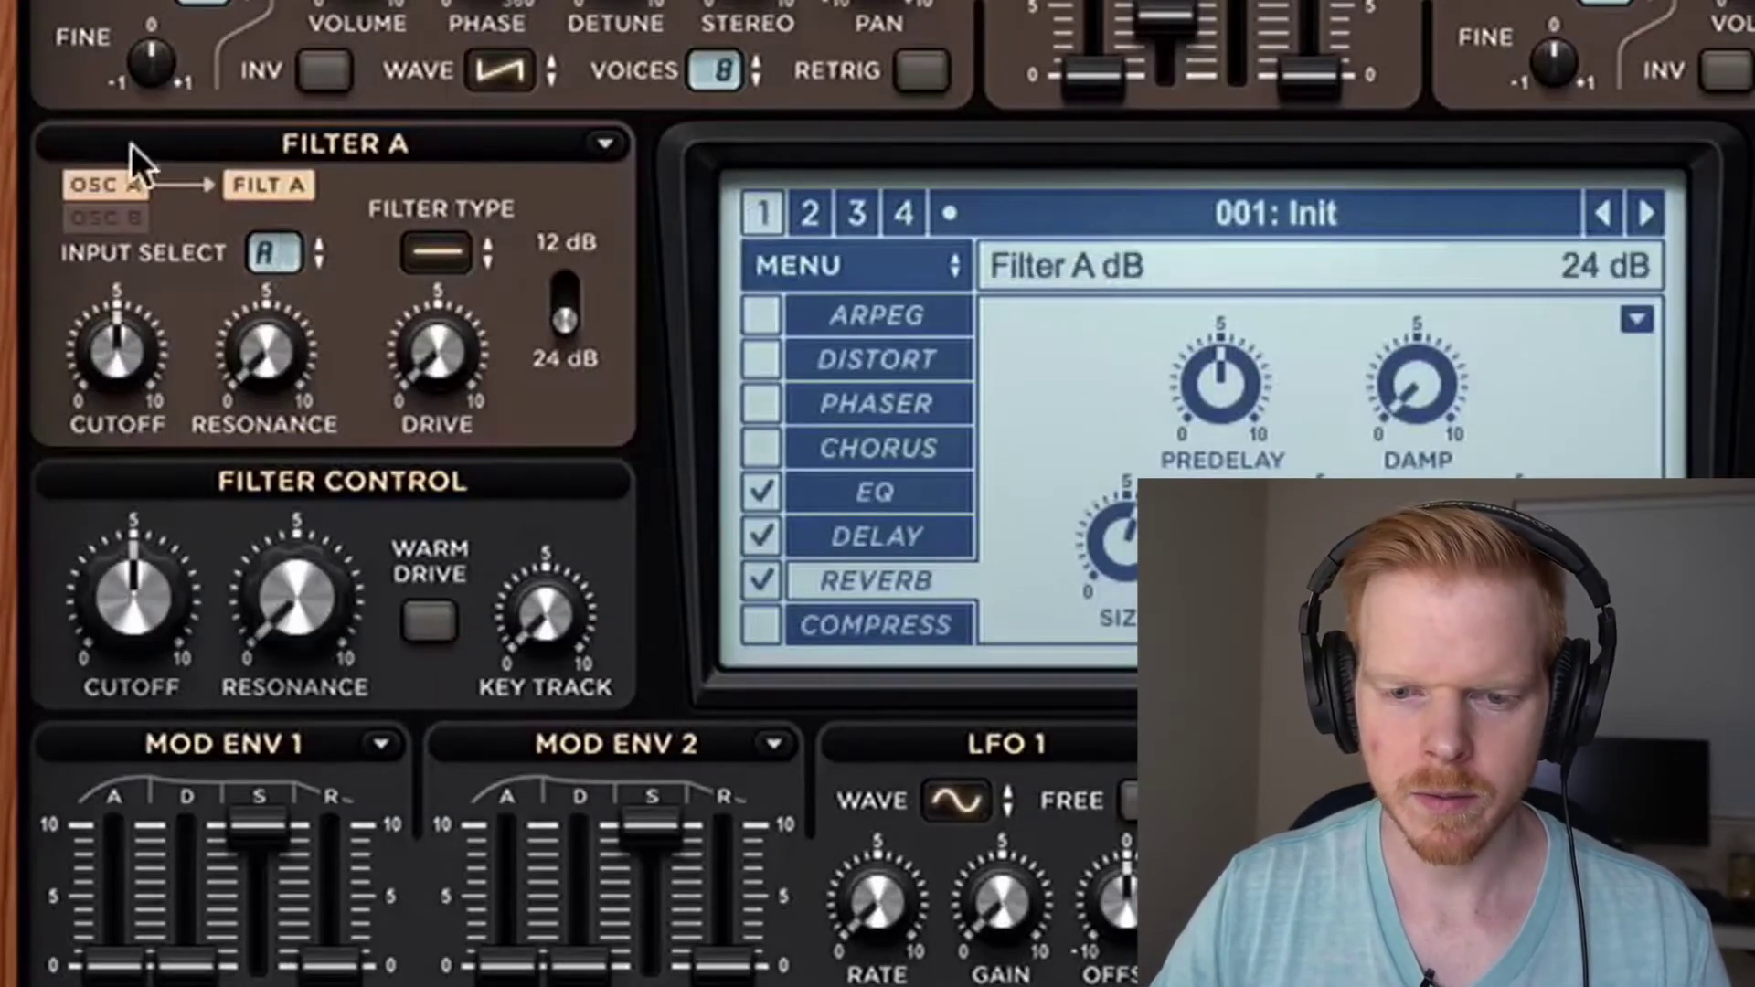
Set Filter A to Lowpass, open its cutoff slightly, and bring resonance to 3.926.
{"action": "left_click", "coordinate": [419, 247]}
{"action": "left_click", "coordinate": [517, 353]}
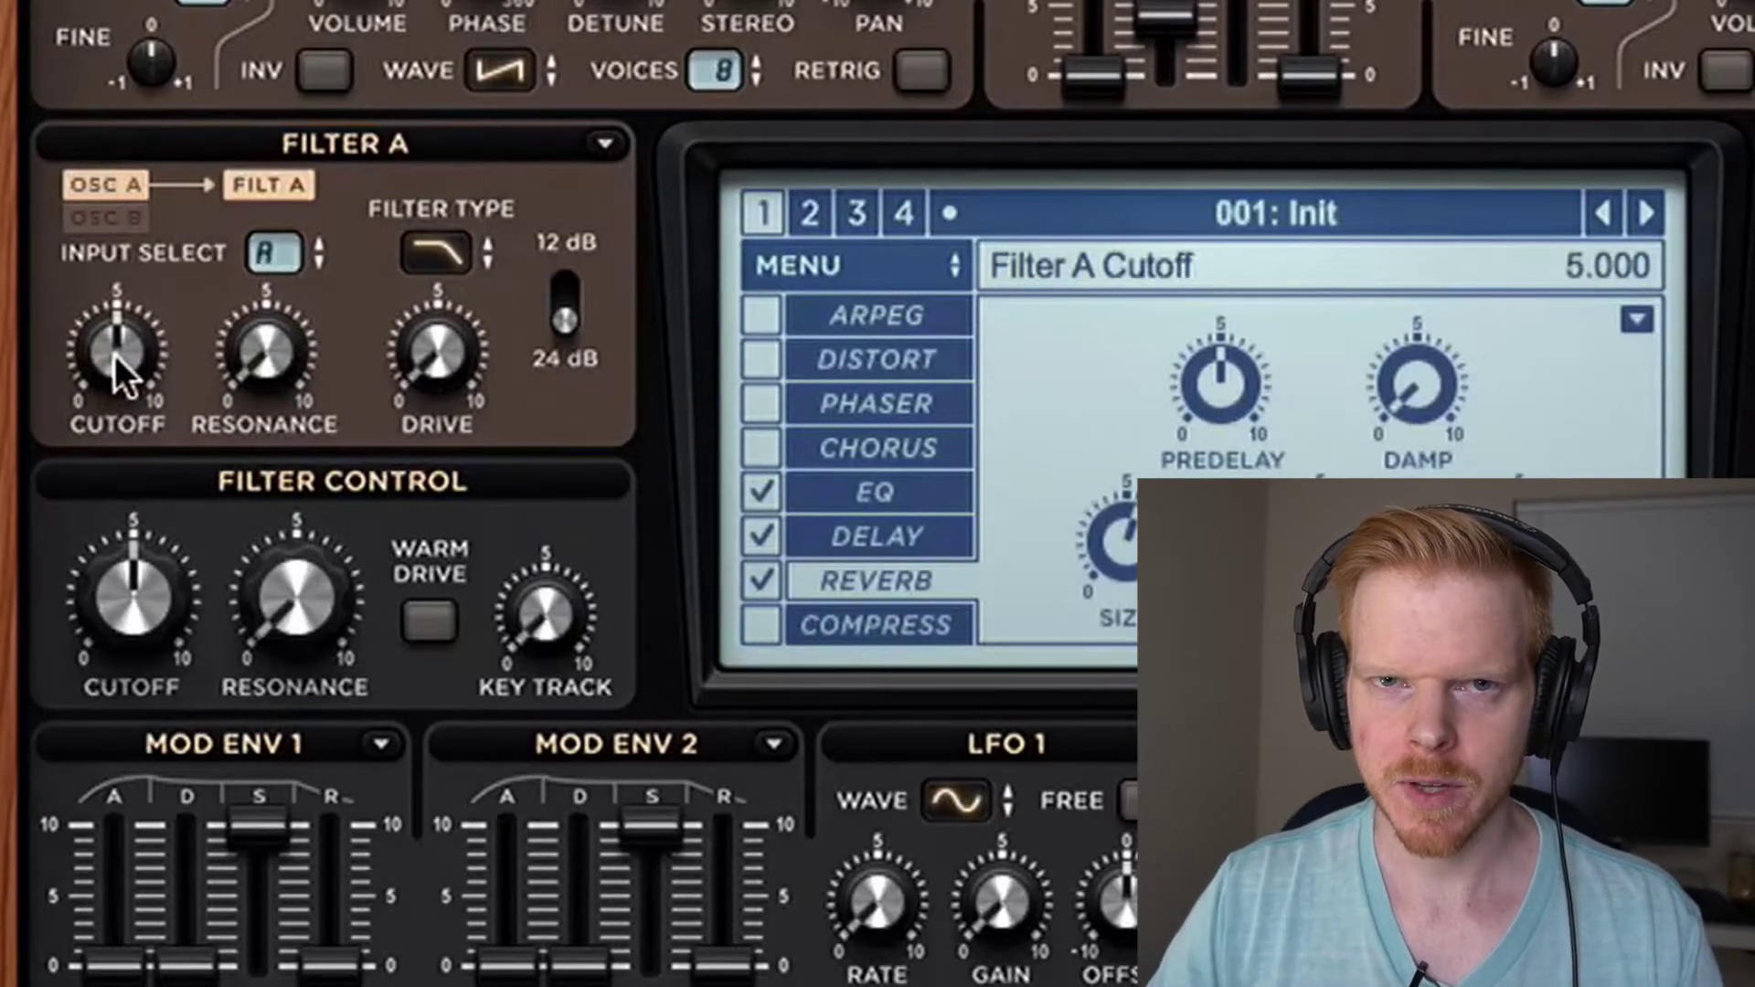
{"action": "left_click_drag", "start_coordinate": [114, 354], "coordinate": [179, 221]}
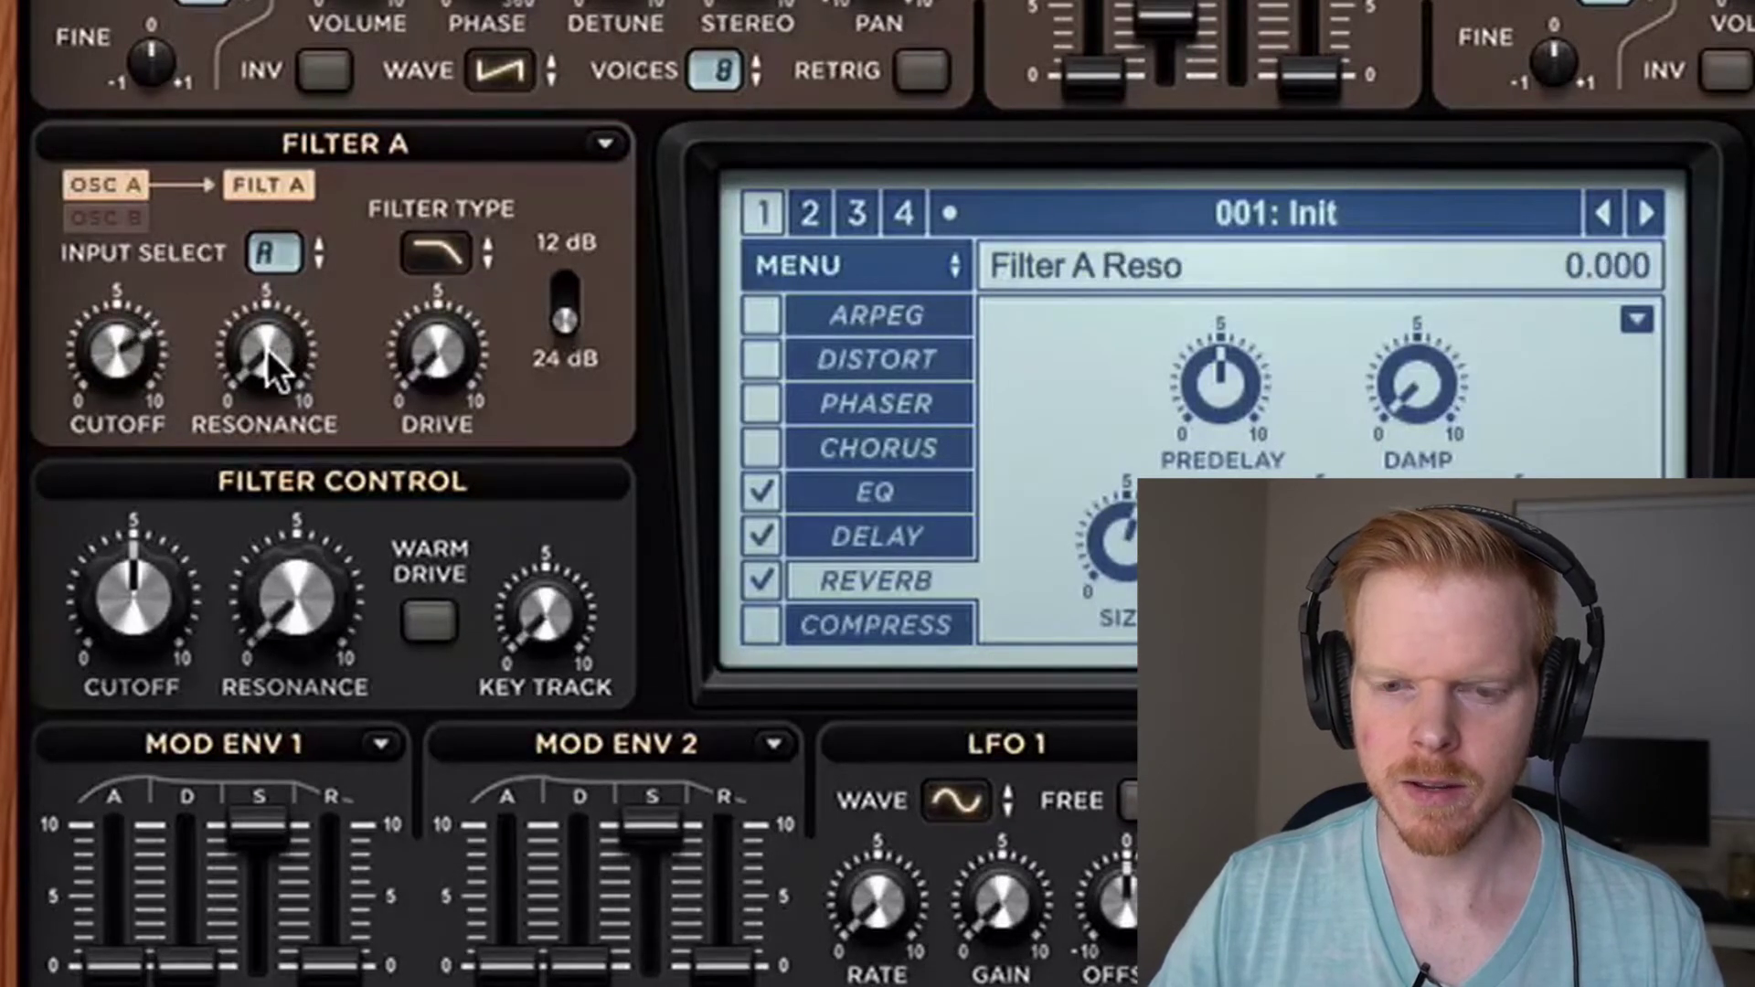
{"action": "left_click_drag", "start_coordinate": [267, 352], "coordinate": [303, 332]}
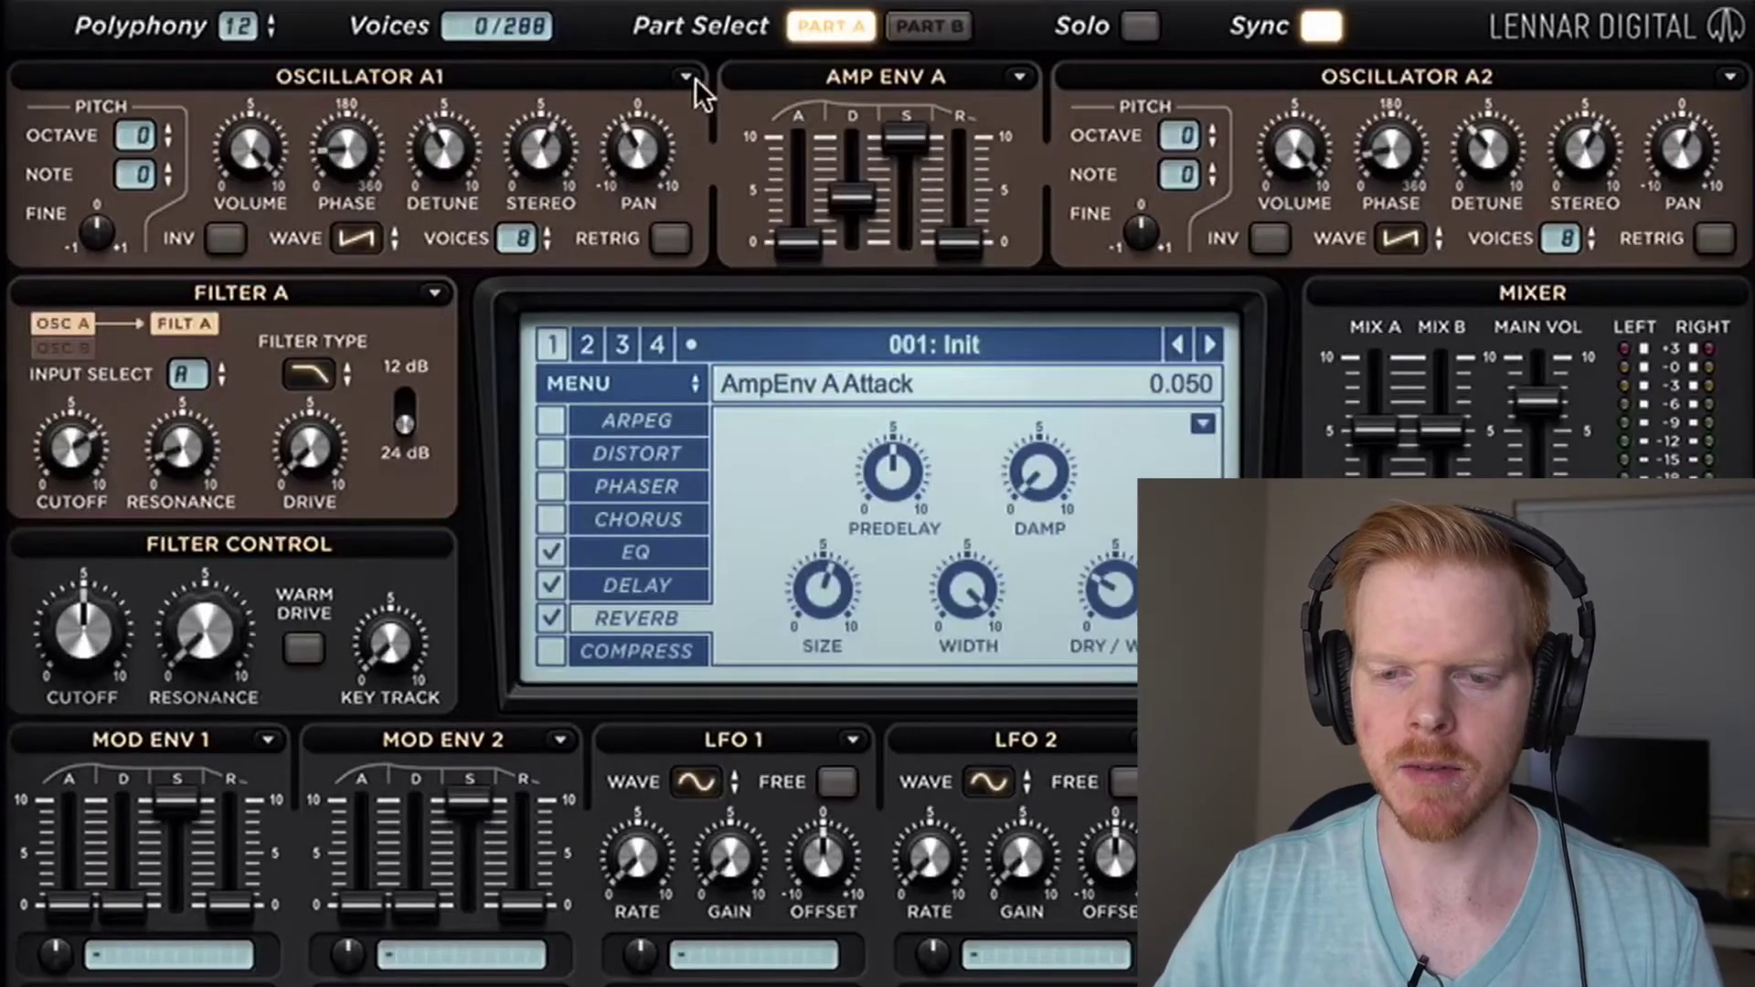
Copy Osc A1 to Osc B1, amp envelope A to B, and Filter A to Filter B.
{"action": "left_click", "coordinate": [687, 75]}
{"action": "mouse_move", "coordinate": [766, 102]}
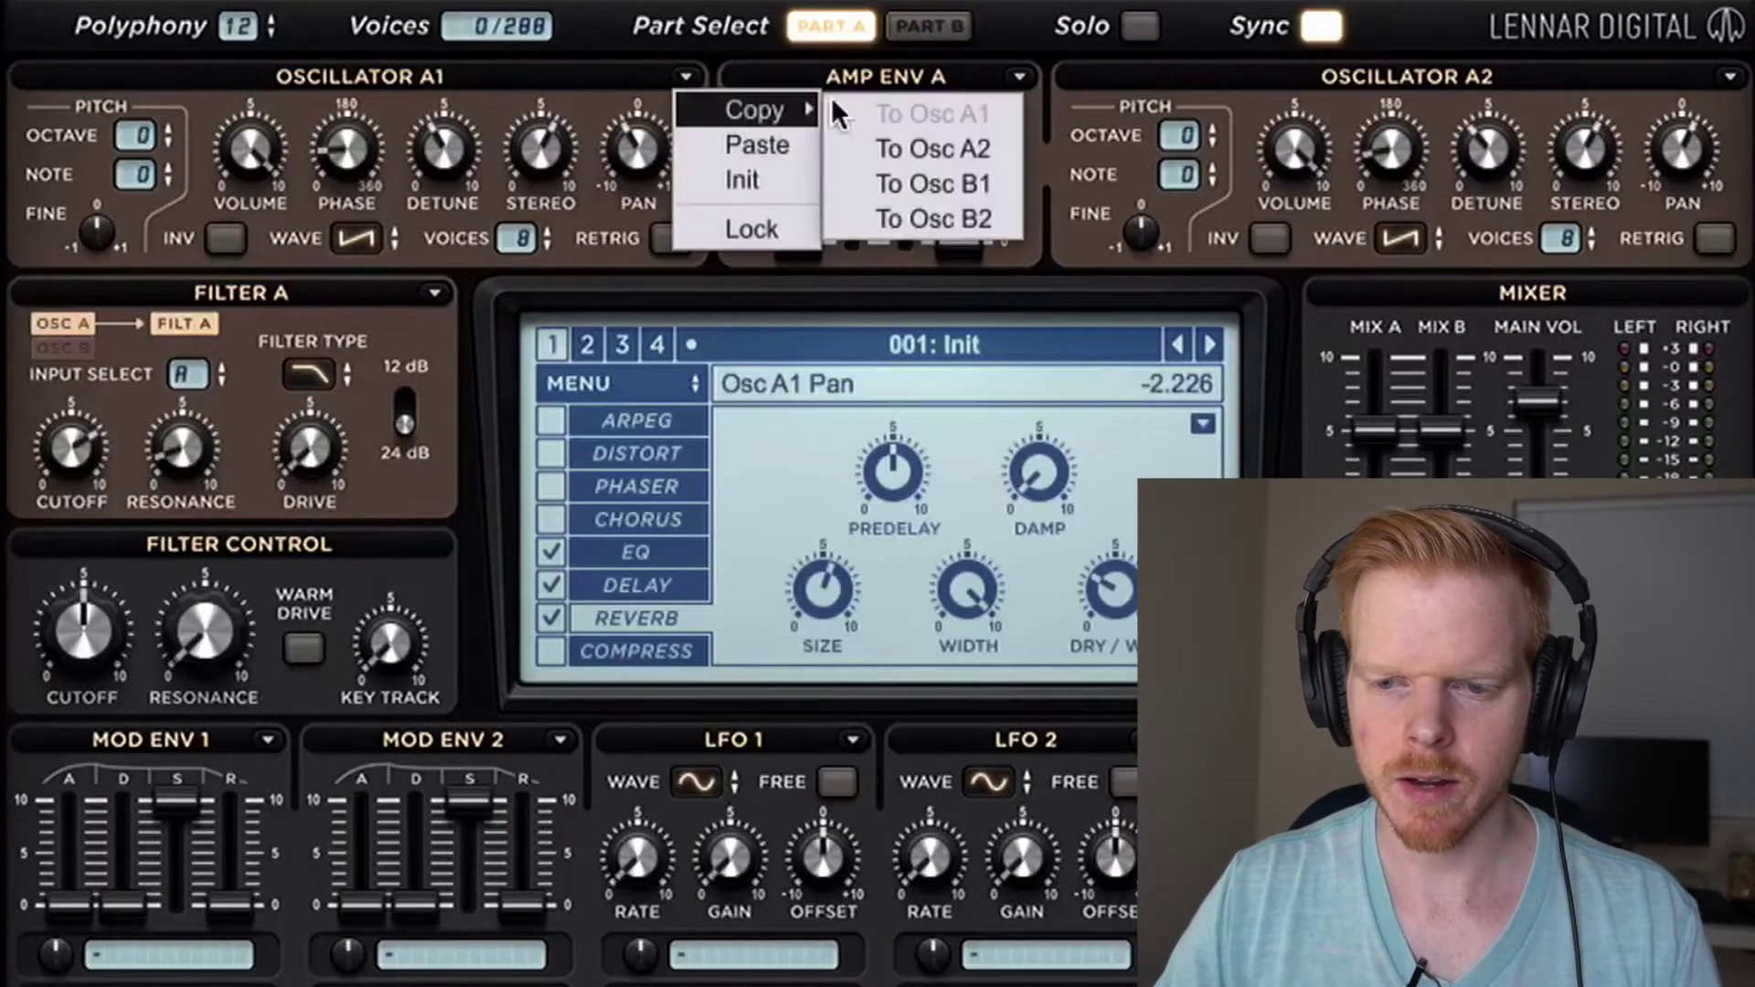
{"action": "left_click", "coordinate": [946, 181]}
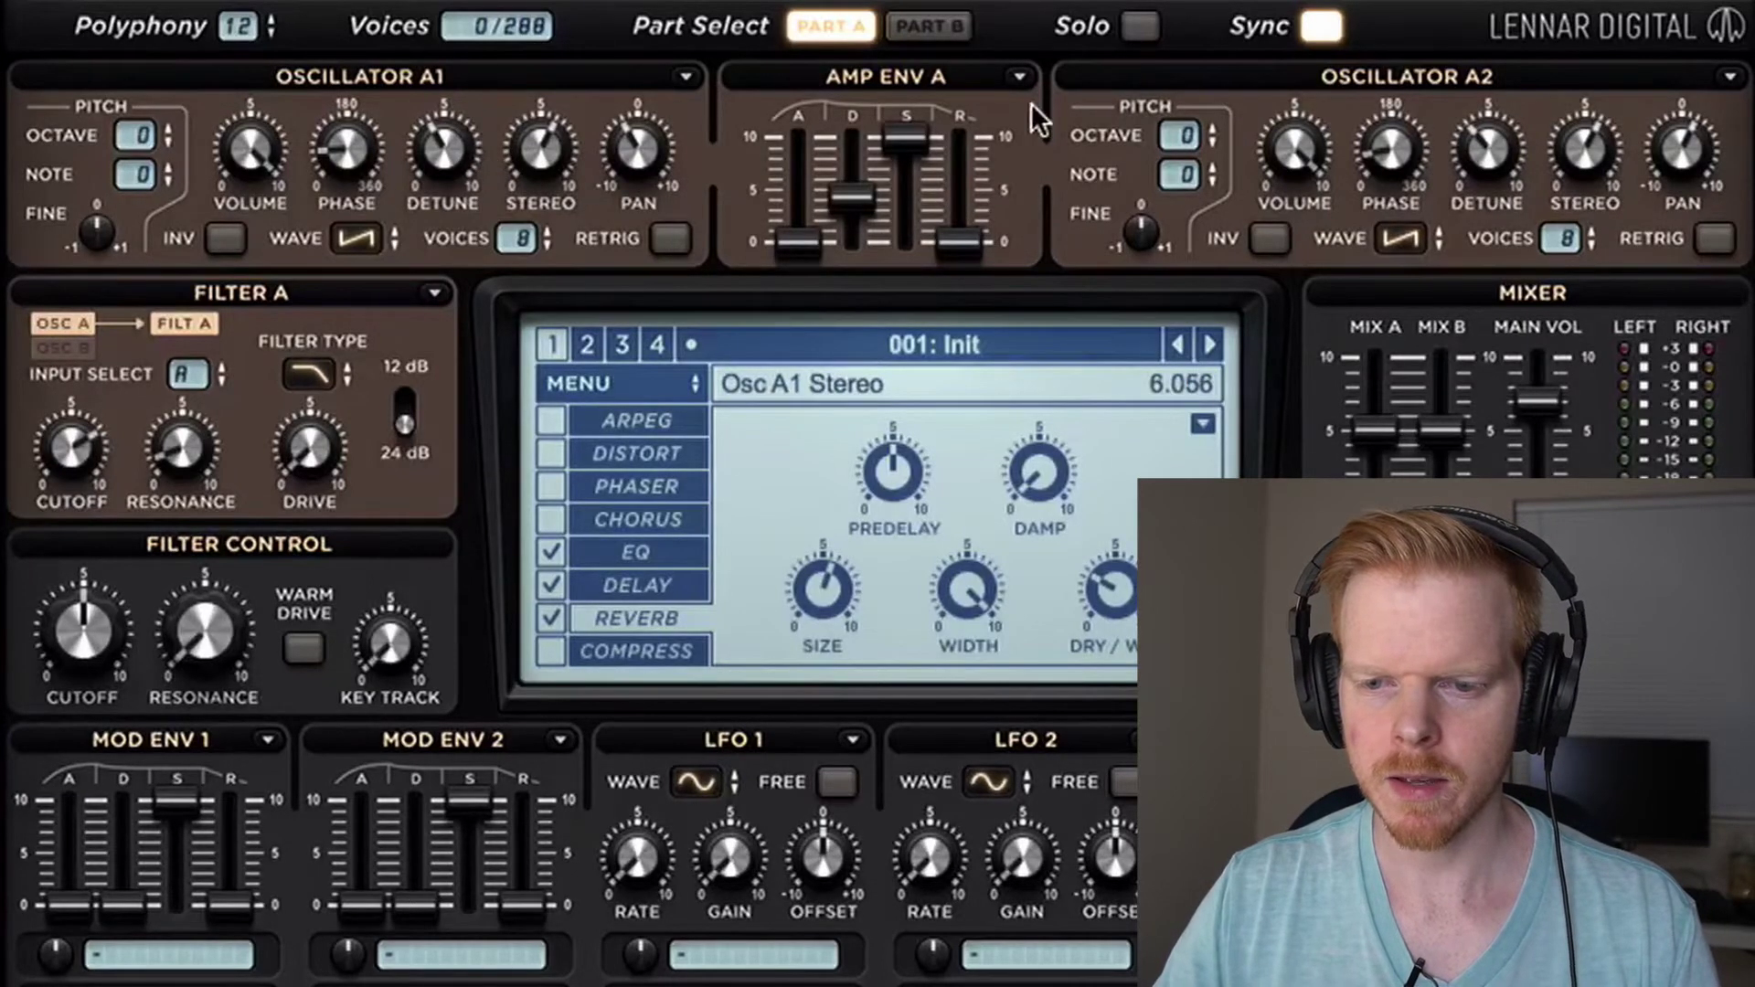
{"action": "left_click", "coordinate": [1019, 77]}
{"action": "mouse_move", "coordinate": [1083, 110]}
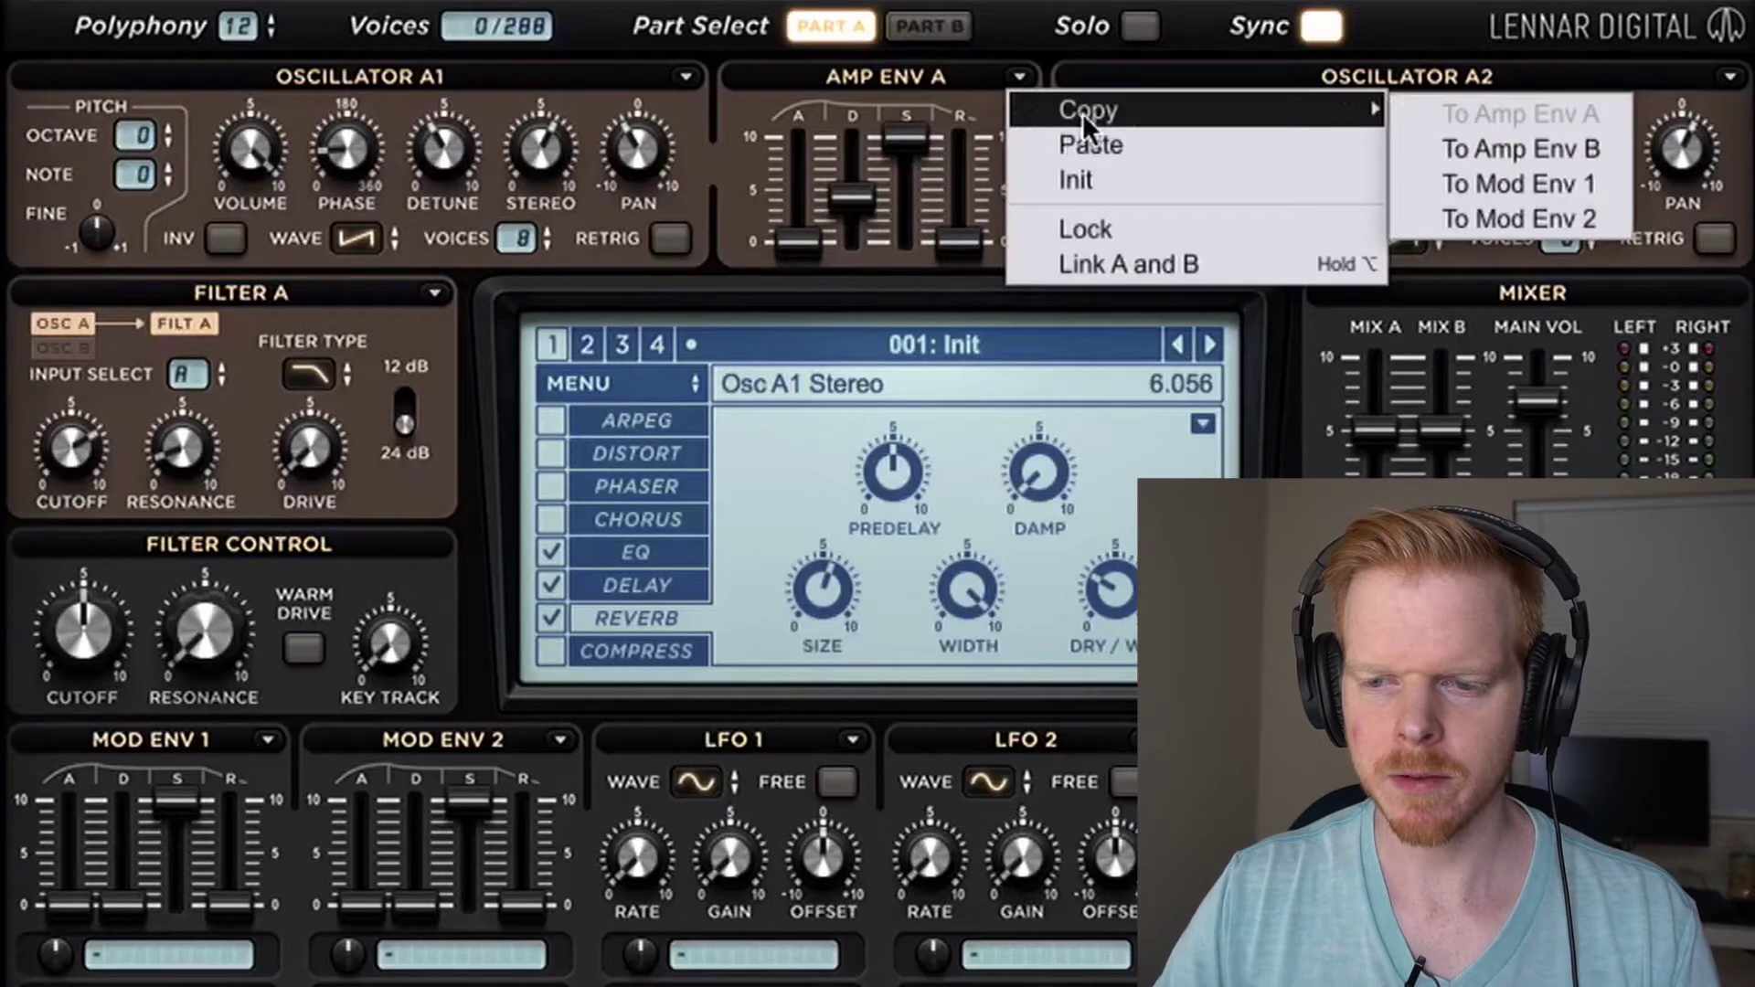
{"action": "left_click", "coordinate": [1448, 151]}
{"action": "left_click", "coordinate": [435, 292]}
{"action": "mouse_move", "coordinate": [503, 326]}
{"action": "left_click", "coordinate": [677, 329]}
Edit and solo part B, panning Osc B1 further left and changing its phase.
{"action": "left_click", "coordinate": [969, 27]}
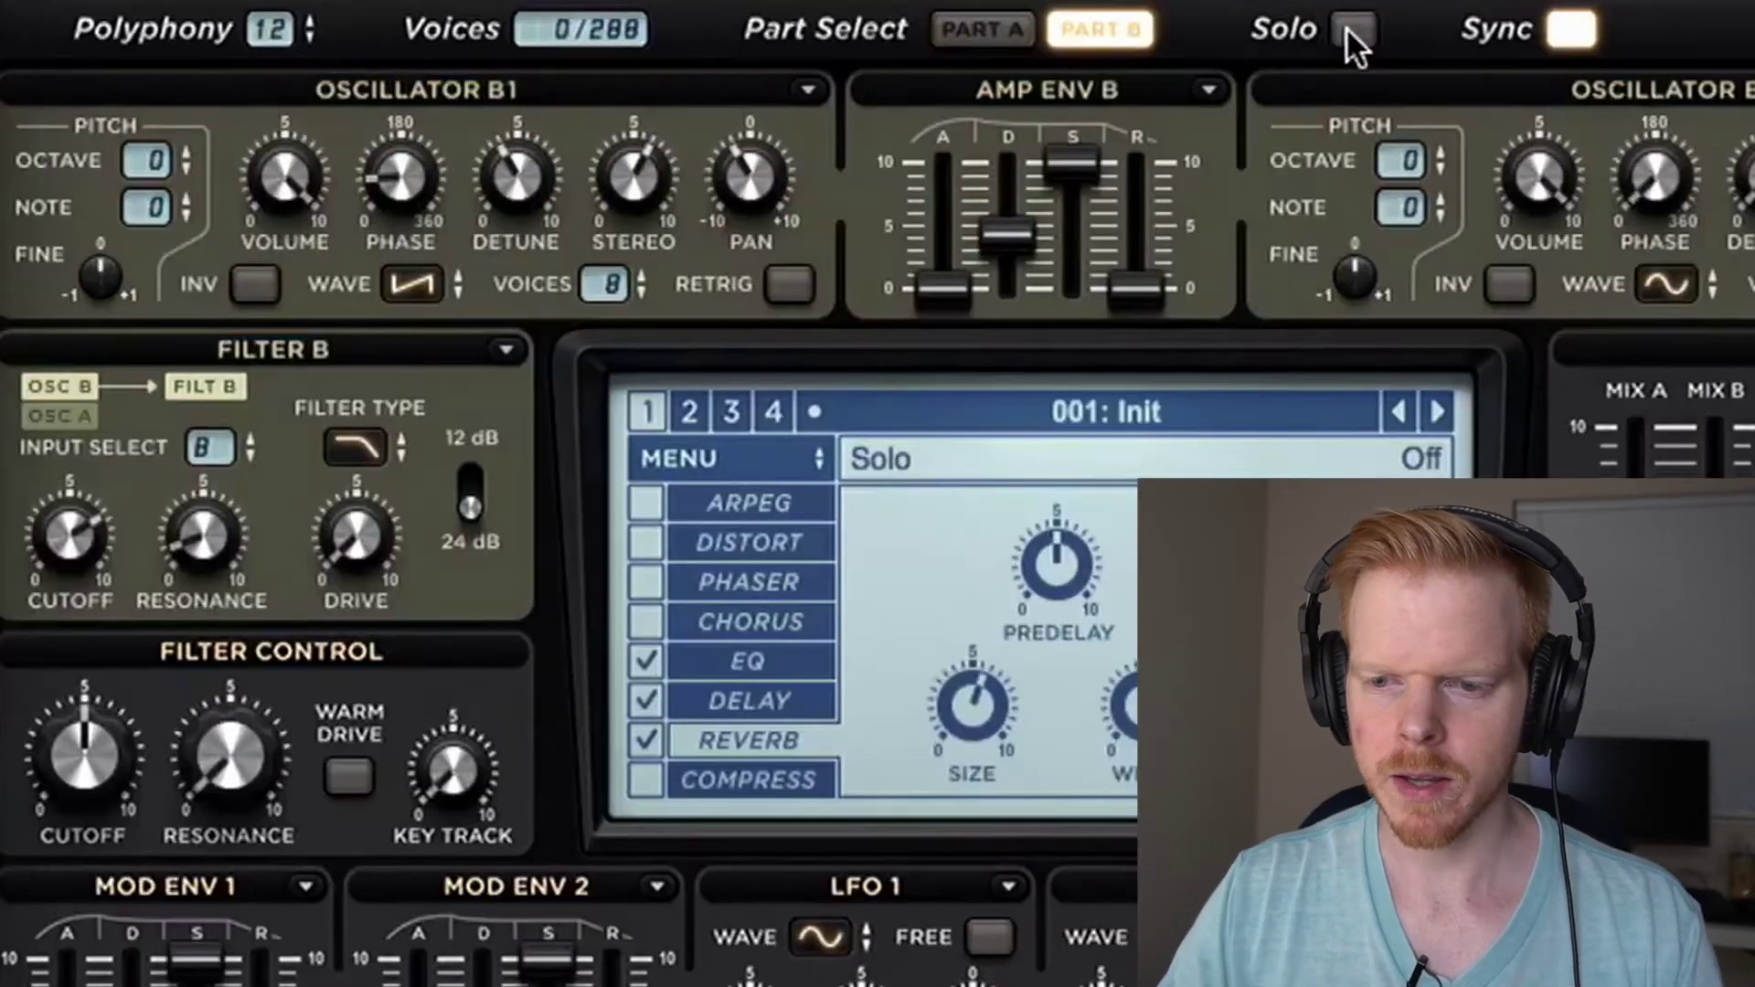
{"action": "left_click", "coordinate": [1140, 26]}
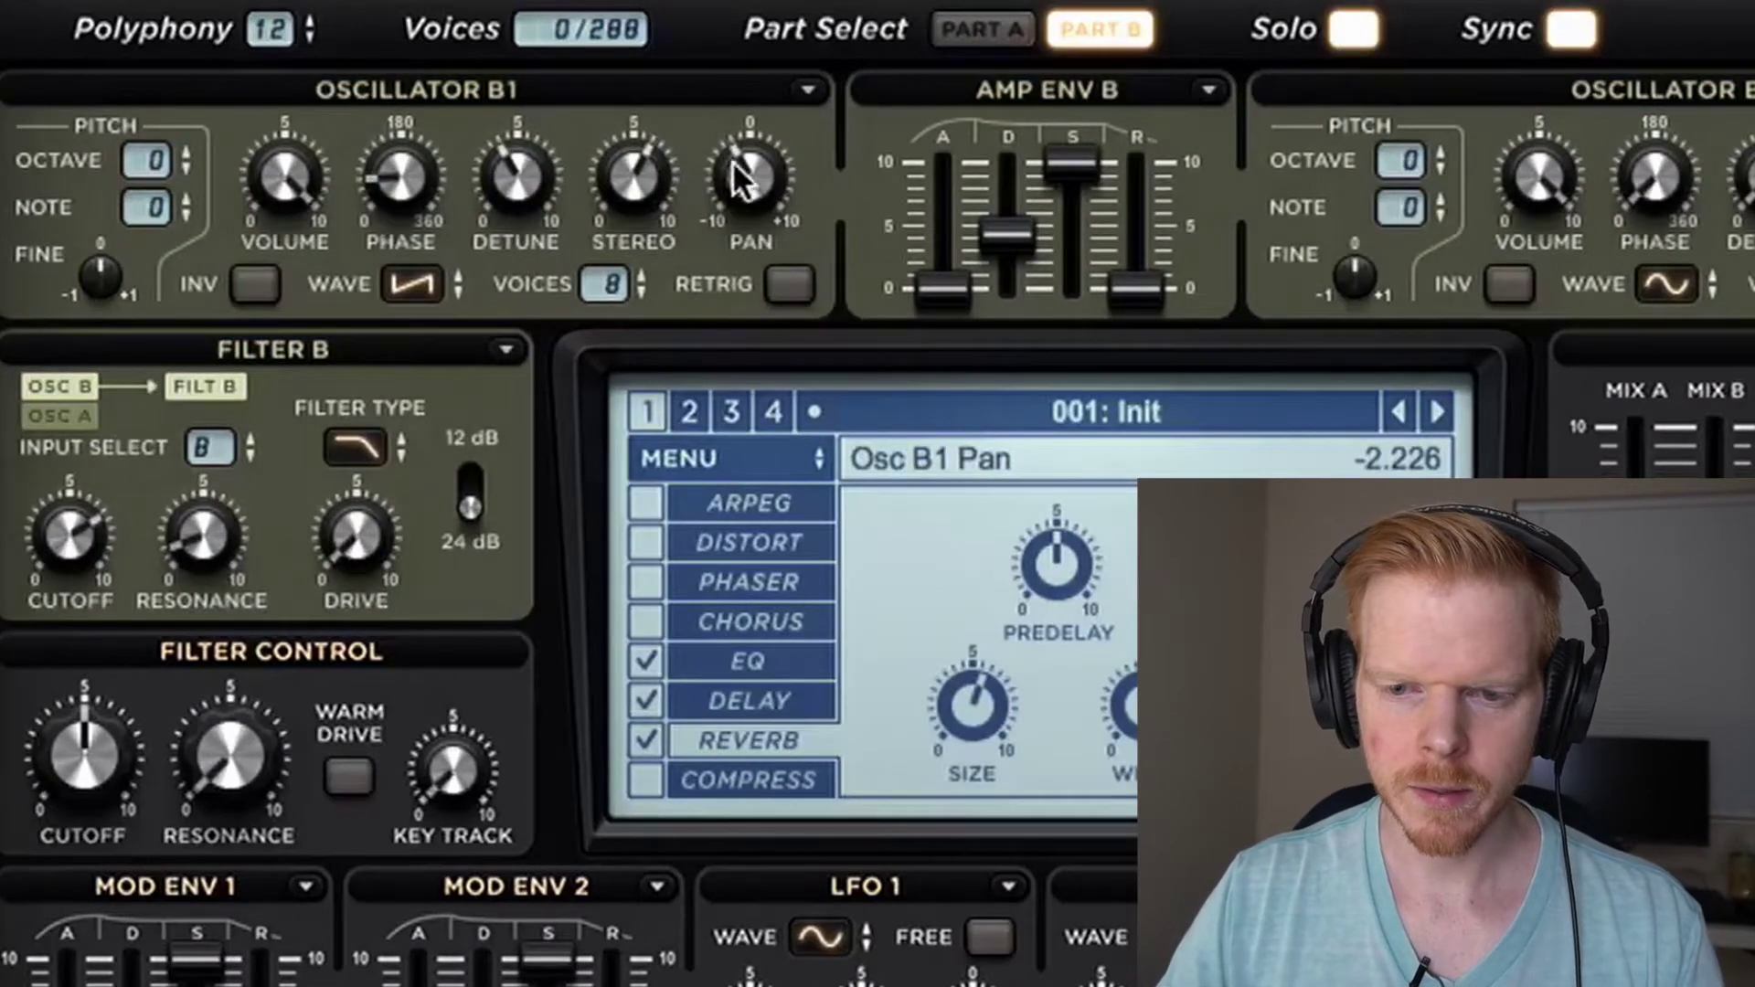
{"action": "left_click_drag", "start_coordinate": [742, 179], "coordinate": [726, 265]}
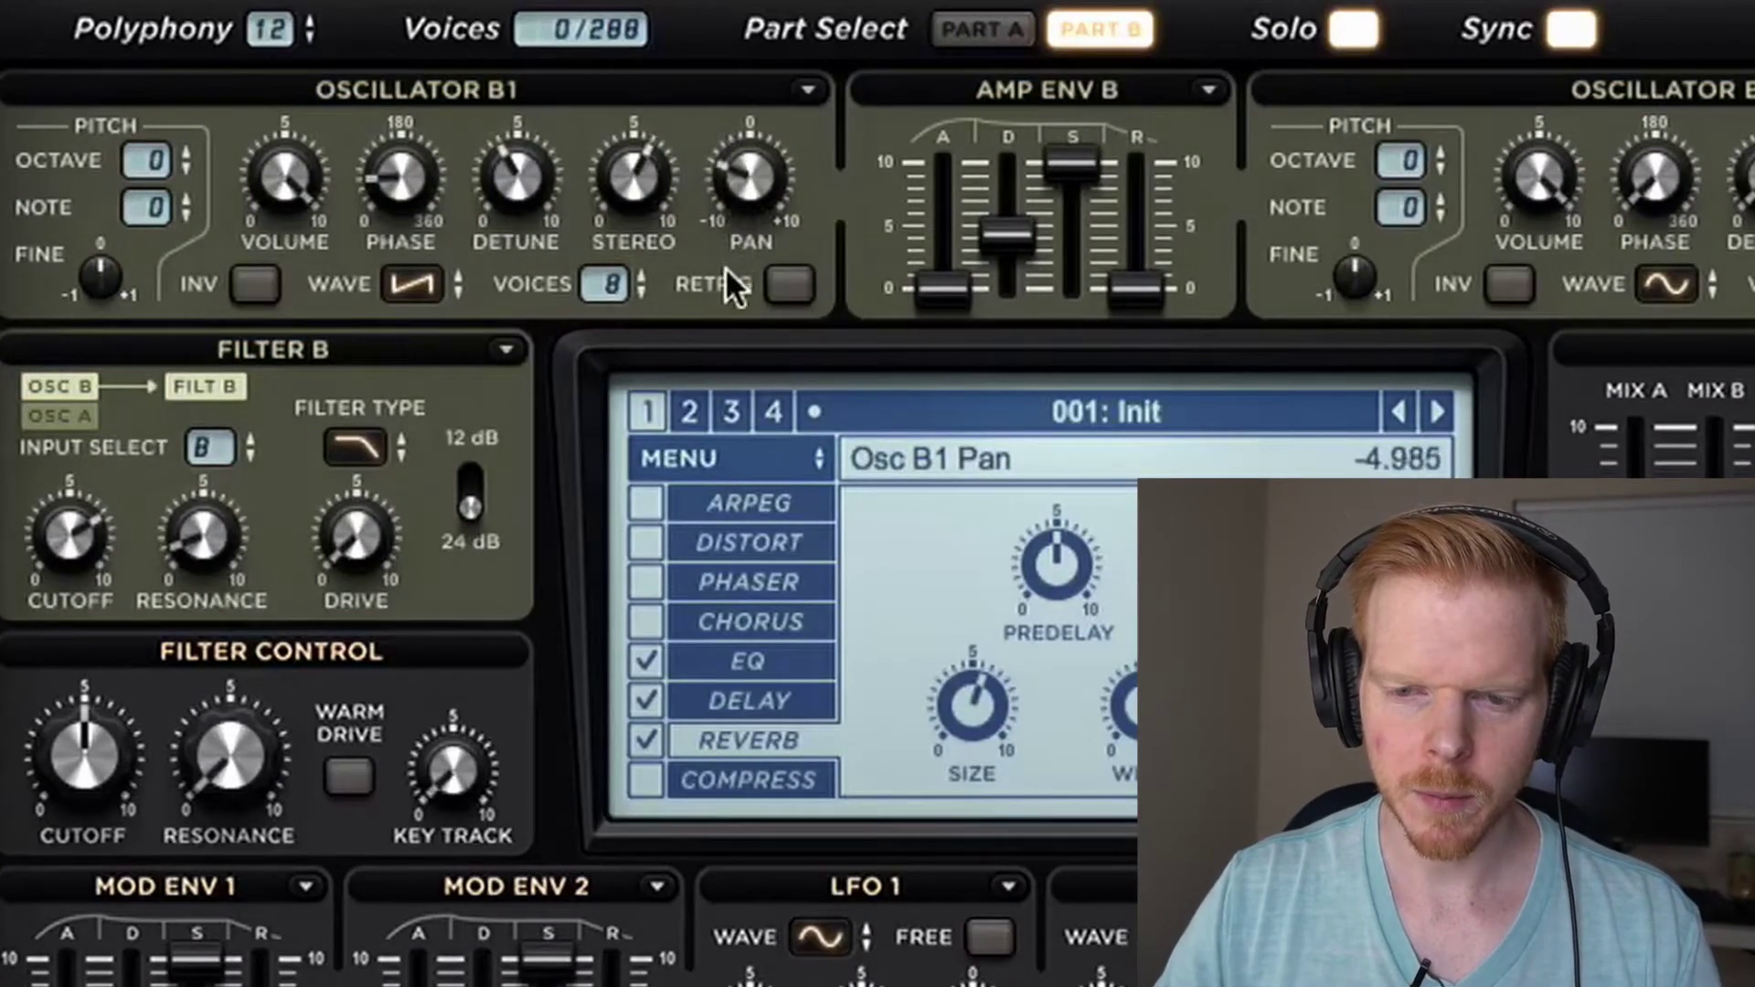
{"action": "left_click", "coordinate": [399, 177]}
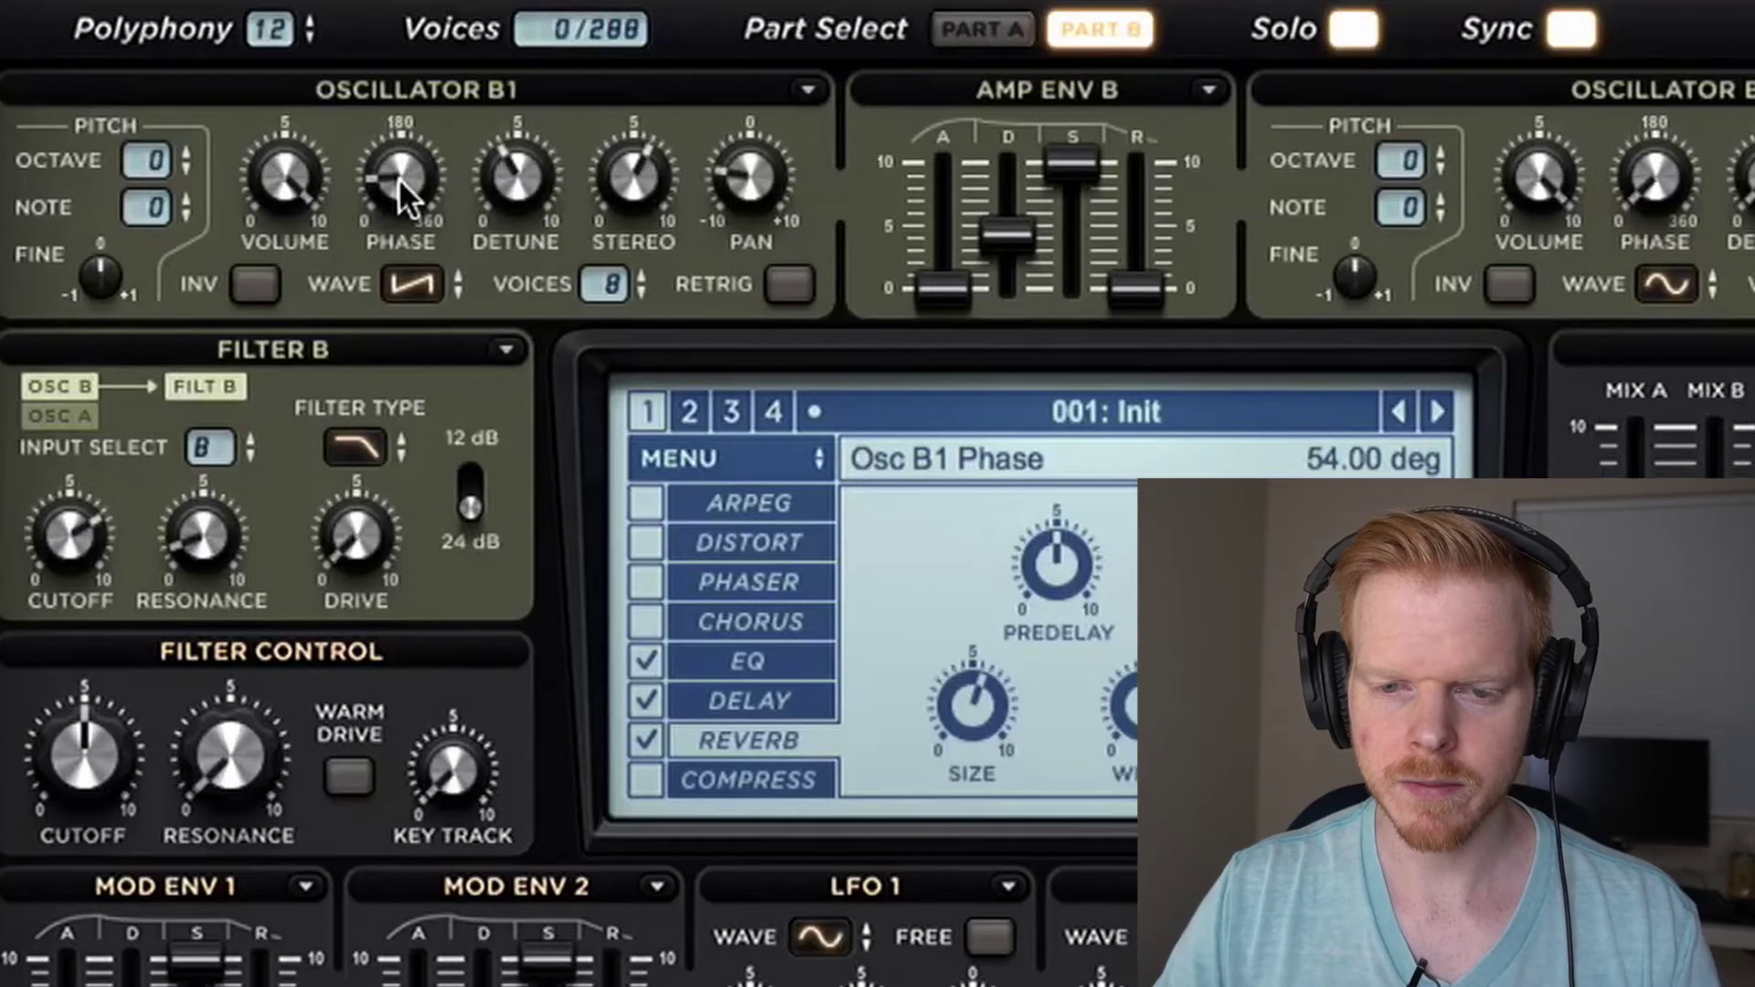
{"action": "left_click_drag", "start_coordinate": [402, 175], "coordinate": [549, 4]}
Copy Osc B1 to Osc B2, pan B2 right, and open Filter B's cutoff slightly.
{"action": "left_click", "coordinate": [807, 87]}
{"action": "mouse_move", "coordinate": [900, 130]}
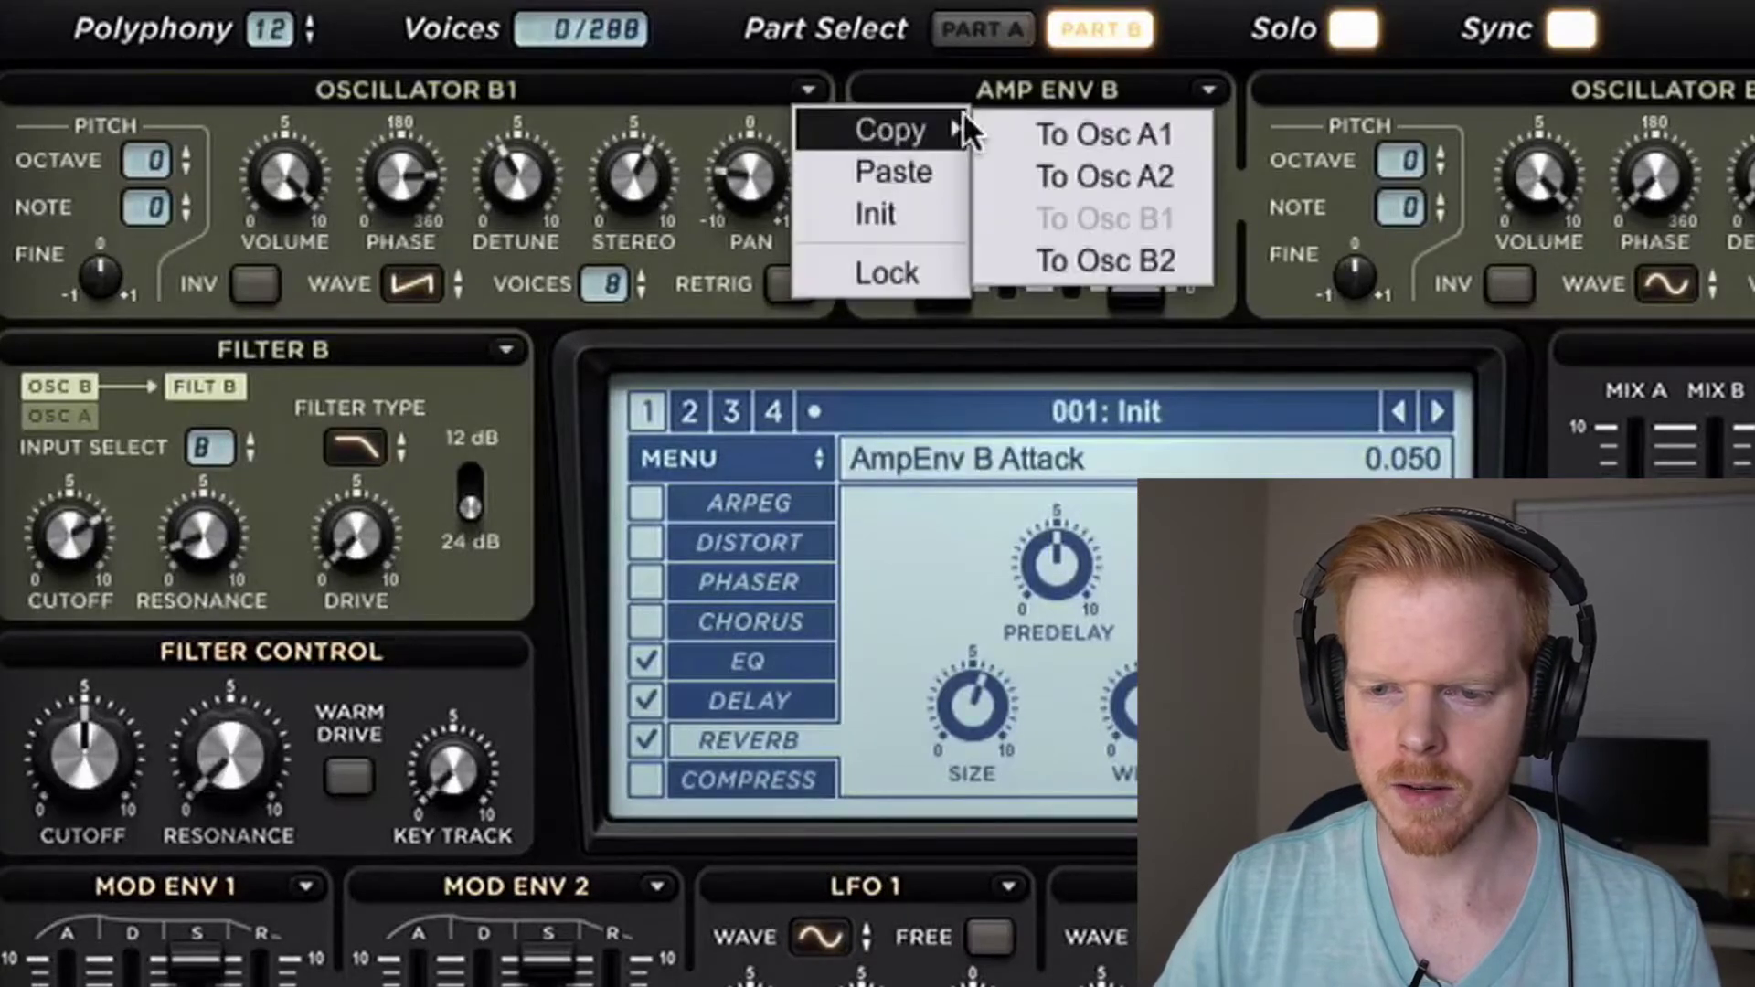
{"action": "left_click", "coordinate": [1143, 263]}
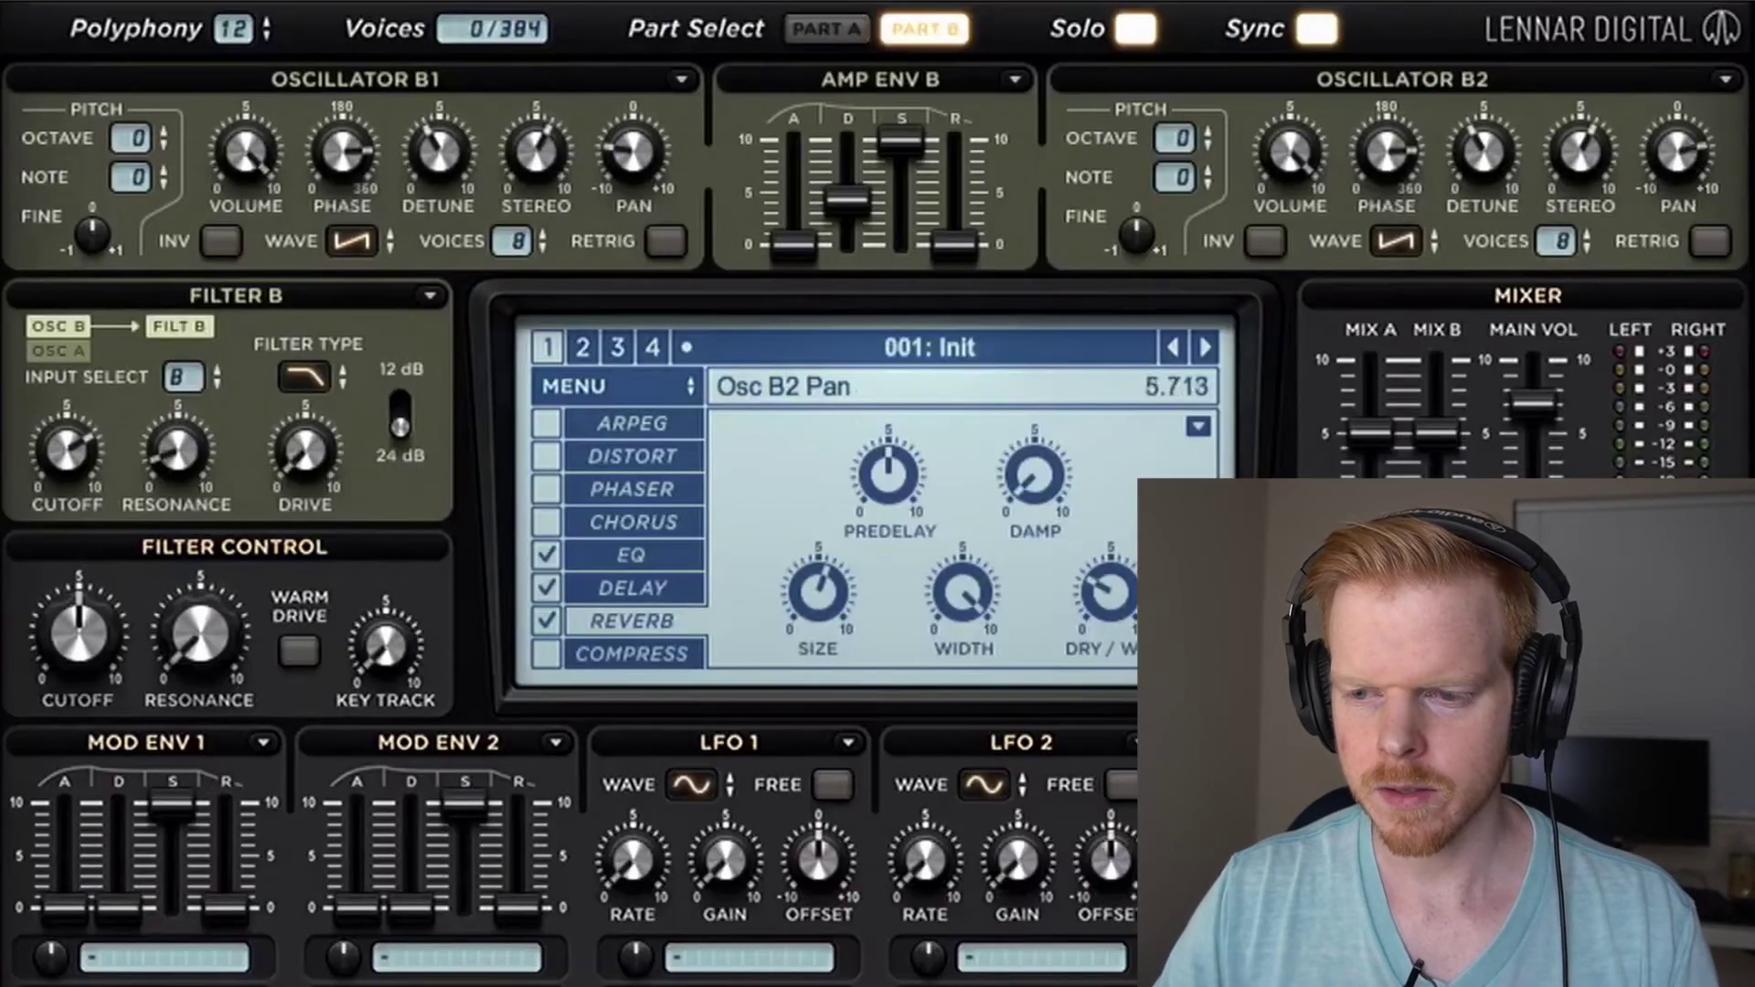
{"action": "mouse_move", "coordinate": [1677, 151]}
{"action": "left_mouse_down"}
{"action": "mouse_move", "coordinate": [1677, 133]}
{"action": "mouse_move", "coordinate": [1677, 148]}
{"action": "left_mouse_up"}
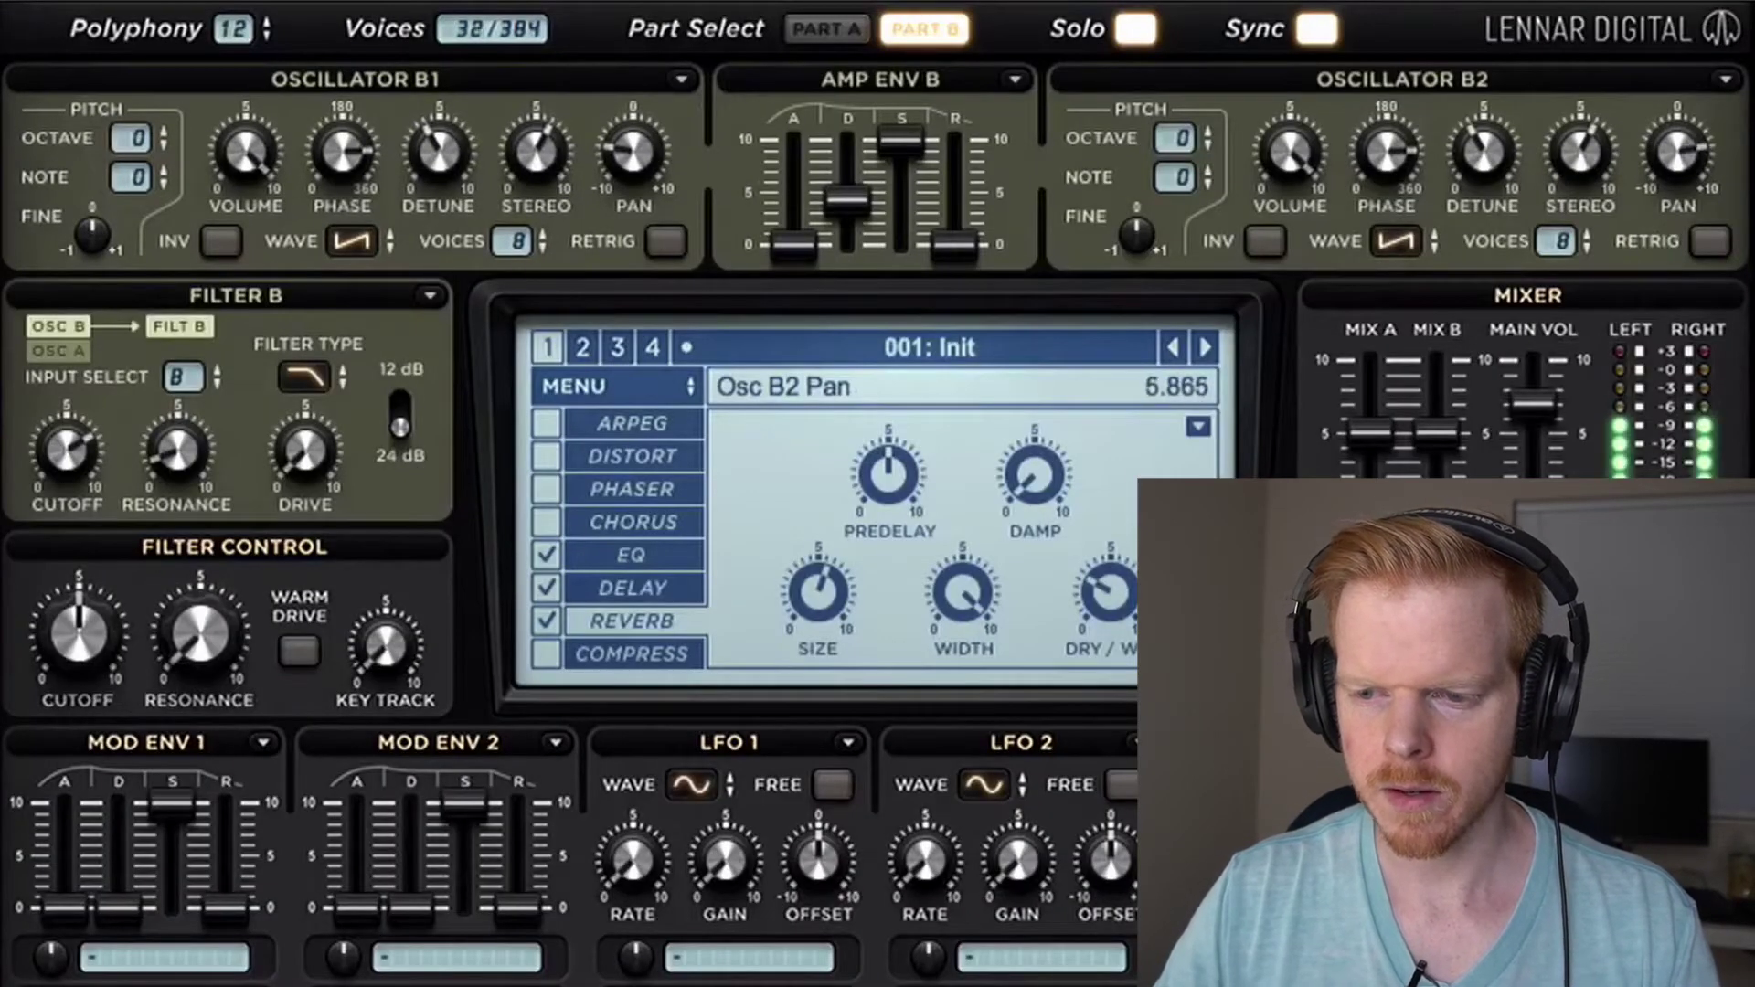
{"action": "left_click", "coordinate": [1482, 151]}
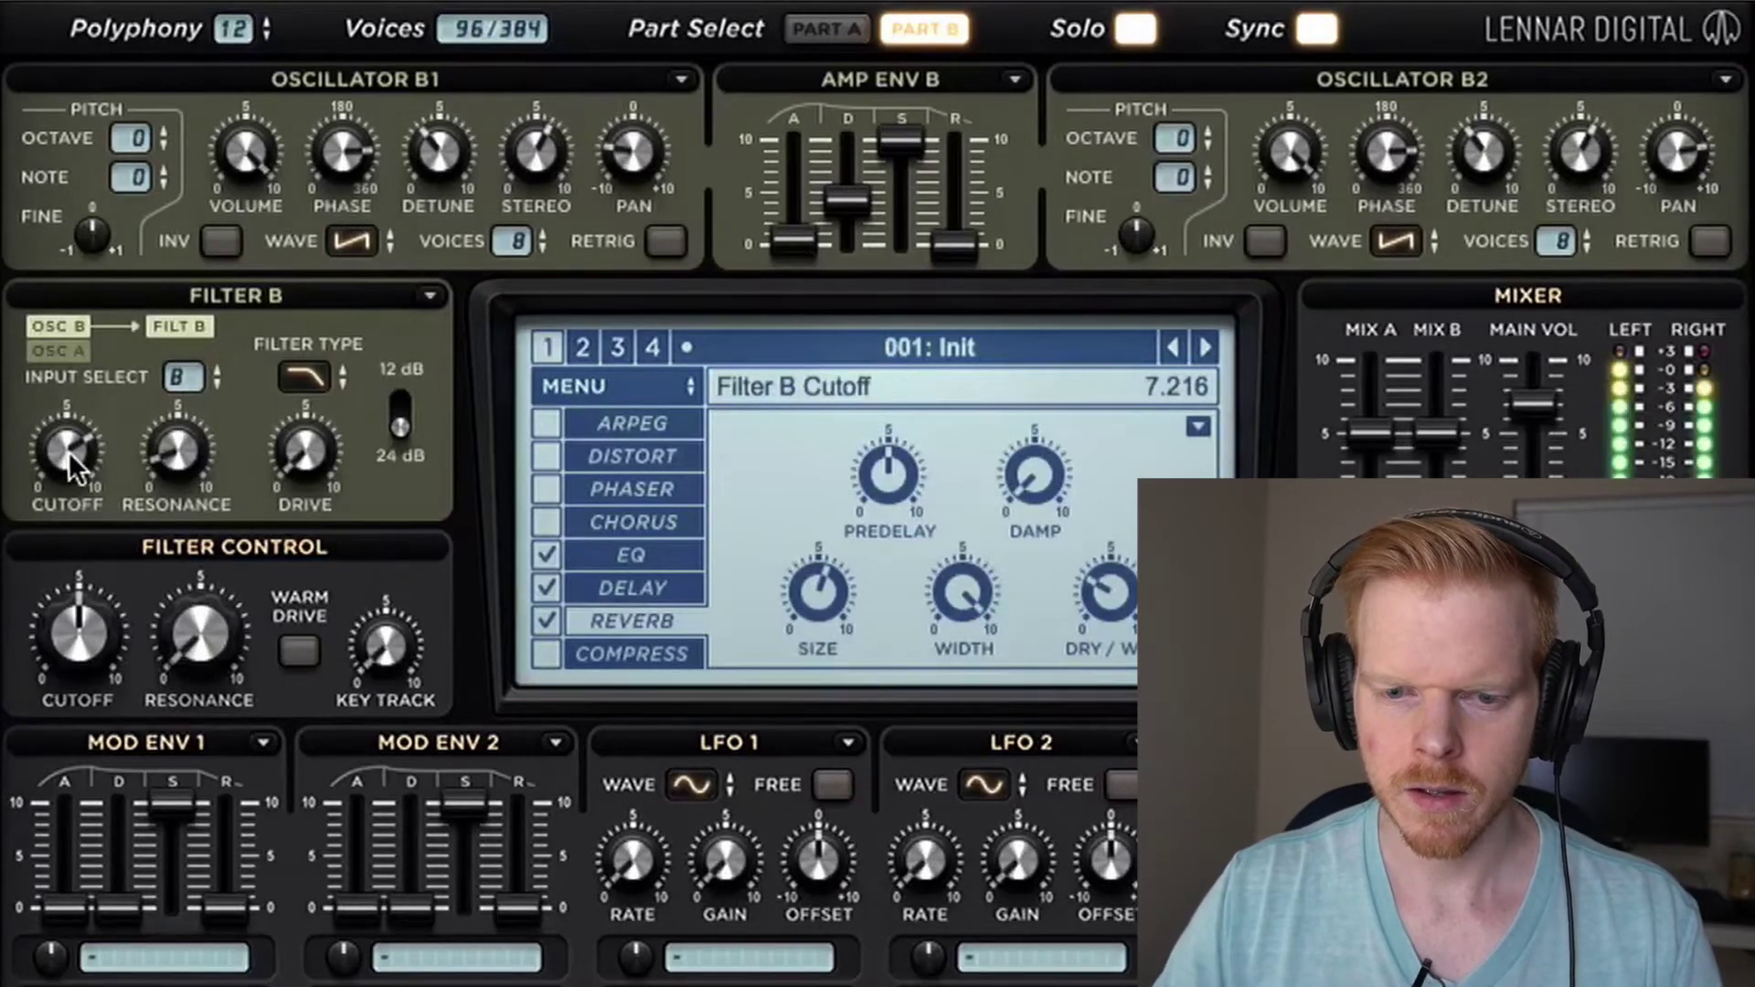
{"action": "left_click_drag", "start_coordinate": [73, 437], "coordinate": [76, 430]}
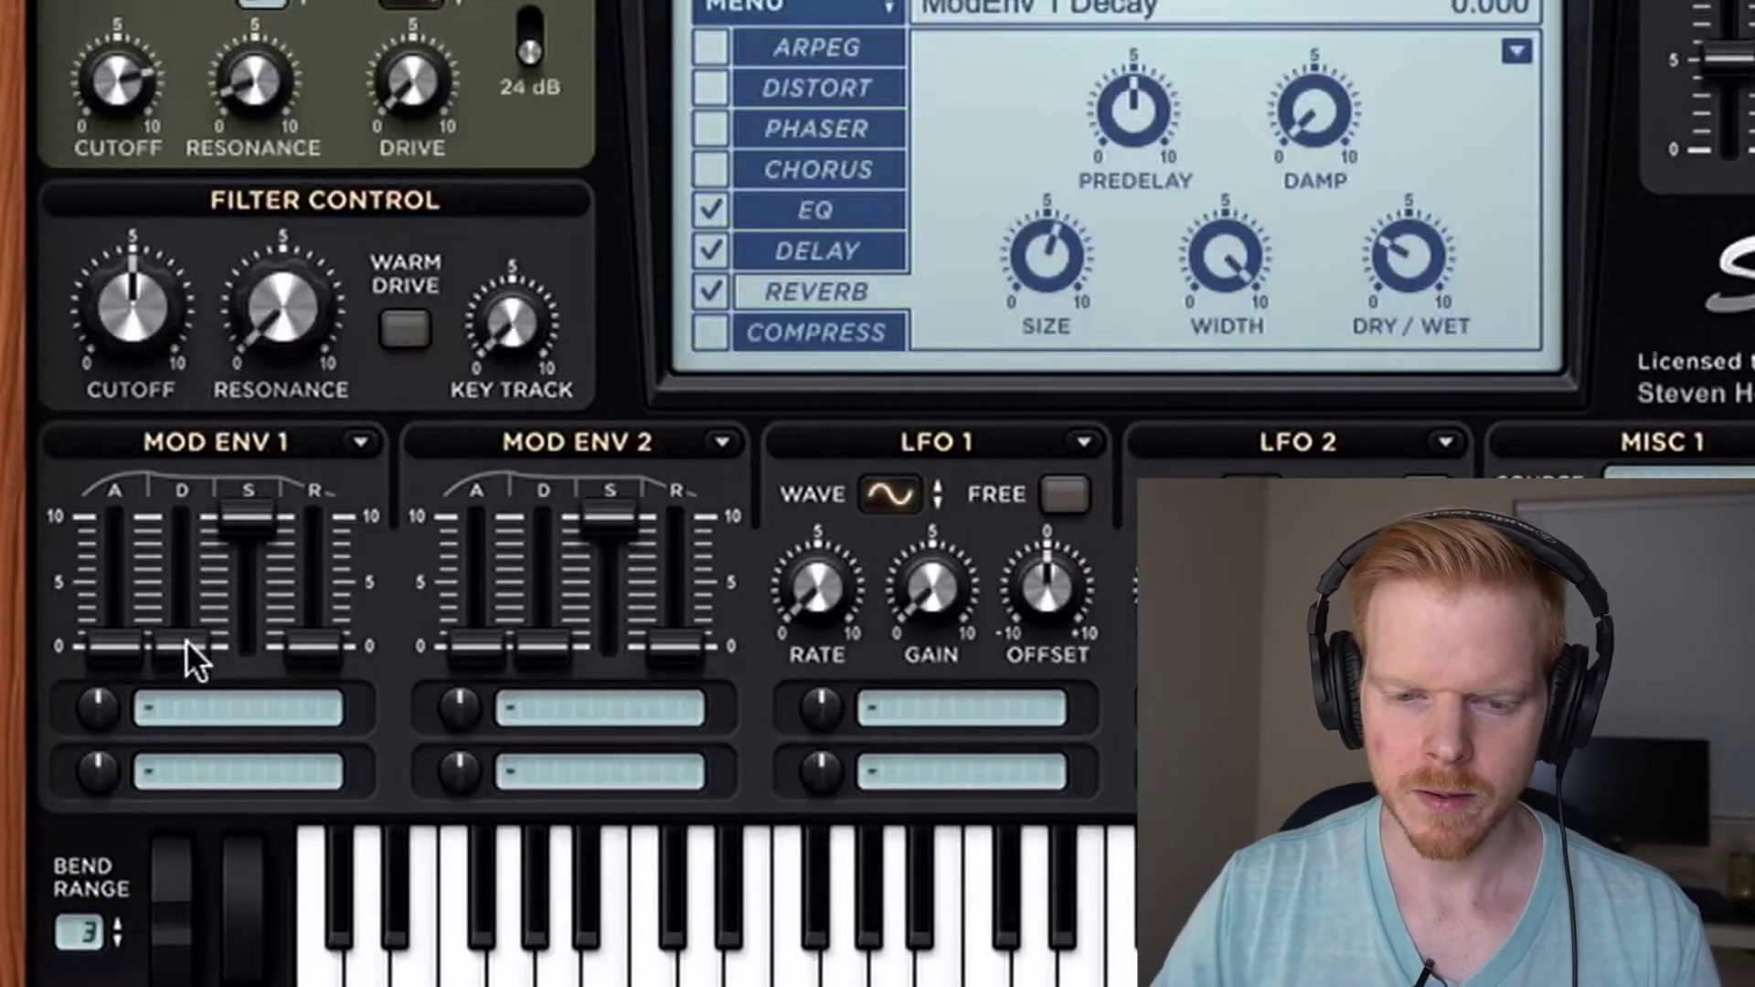
Give Mod Env 1 more decay and about half sustain, route it to Cutoff A and B, and enable the compressor.
{"action": "left_click_drag", "start_coordinate": [184, 640], "coordinate": [185, 585]}
{"action": "left_click_drag", "start_coordinate": [261, 502], "coordinate": [227, 738]}
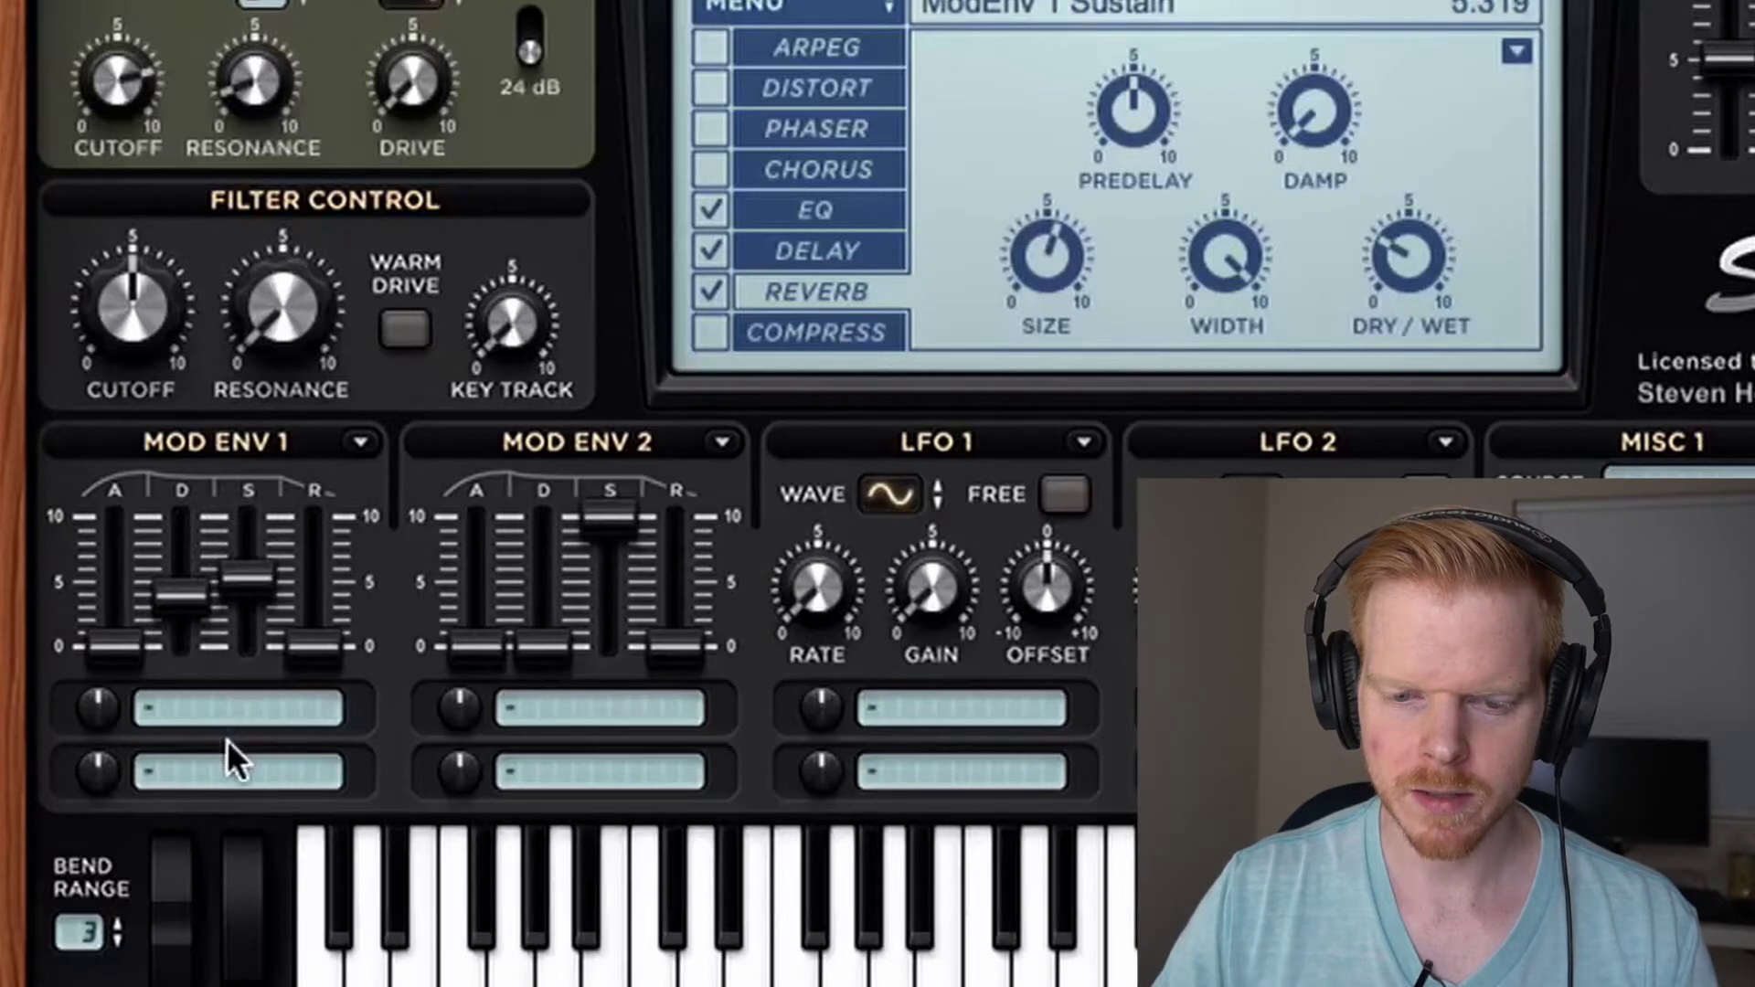
{"action": "left_click", "coordinate": [165, 710]}
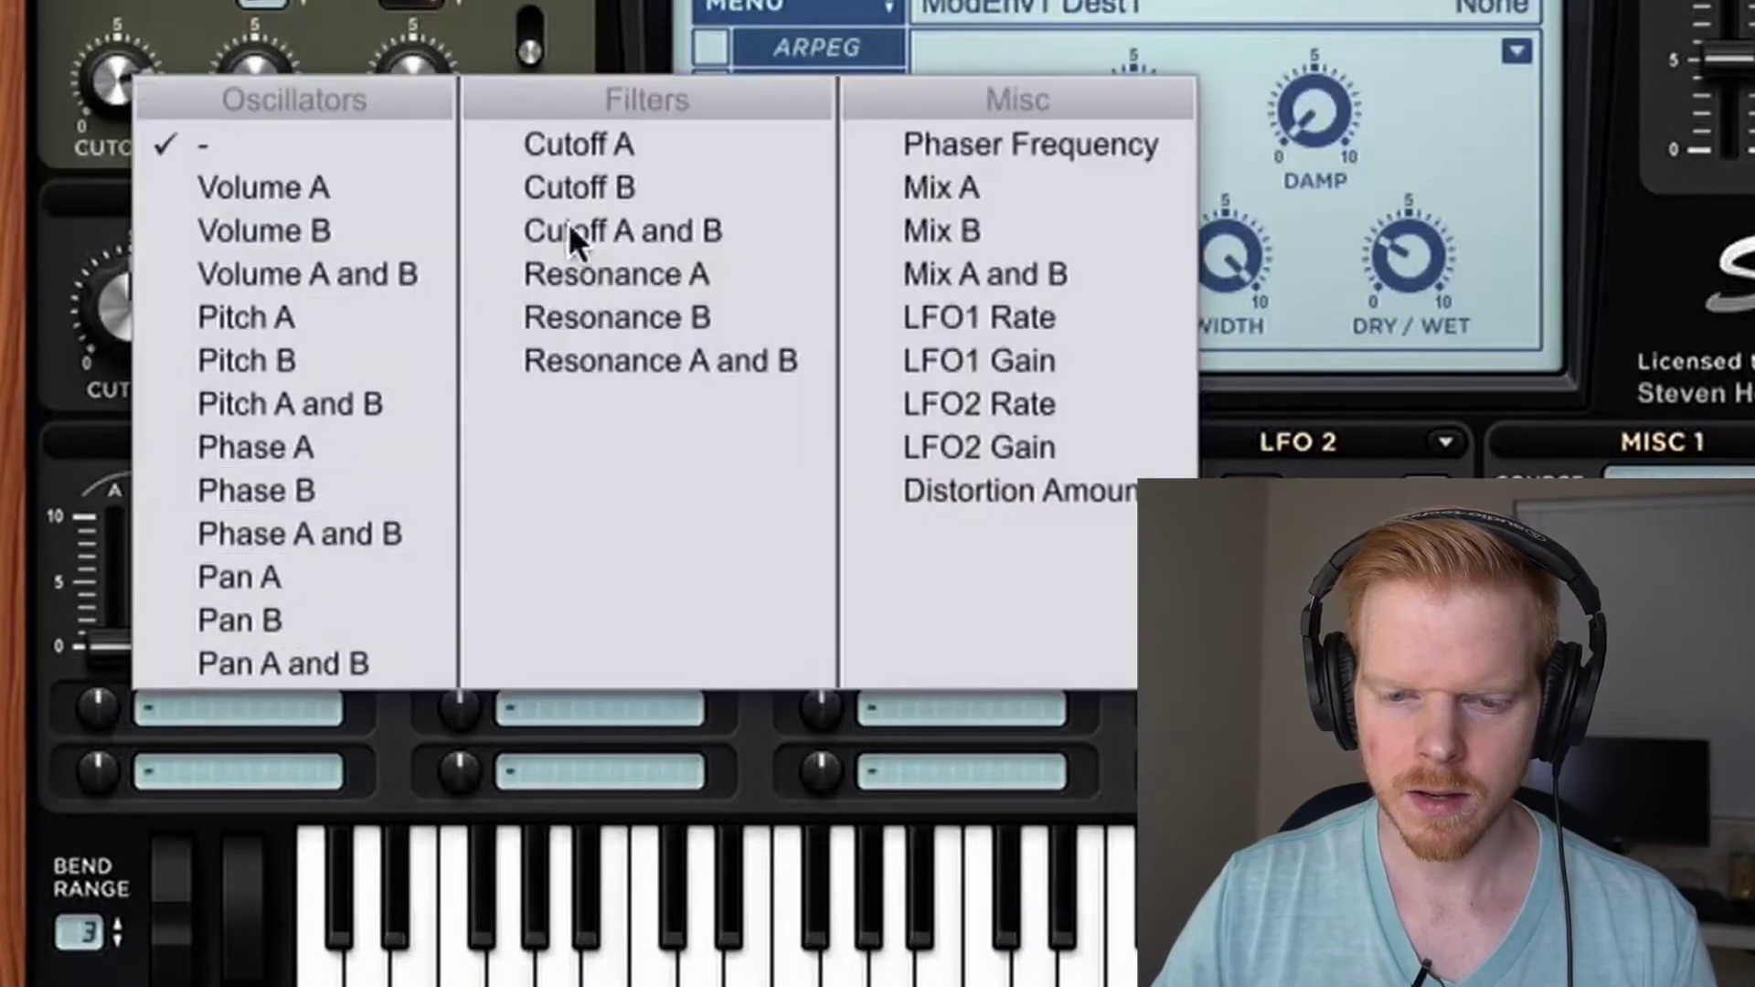
{"action": "left_click", "coordinate": [676, 228]}
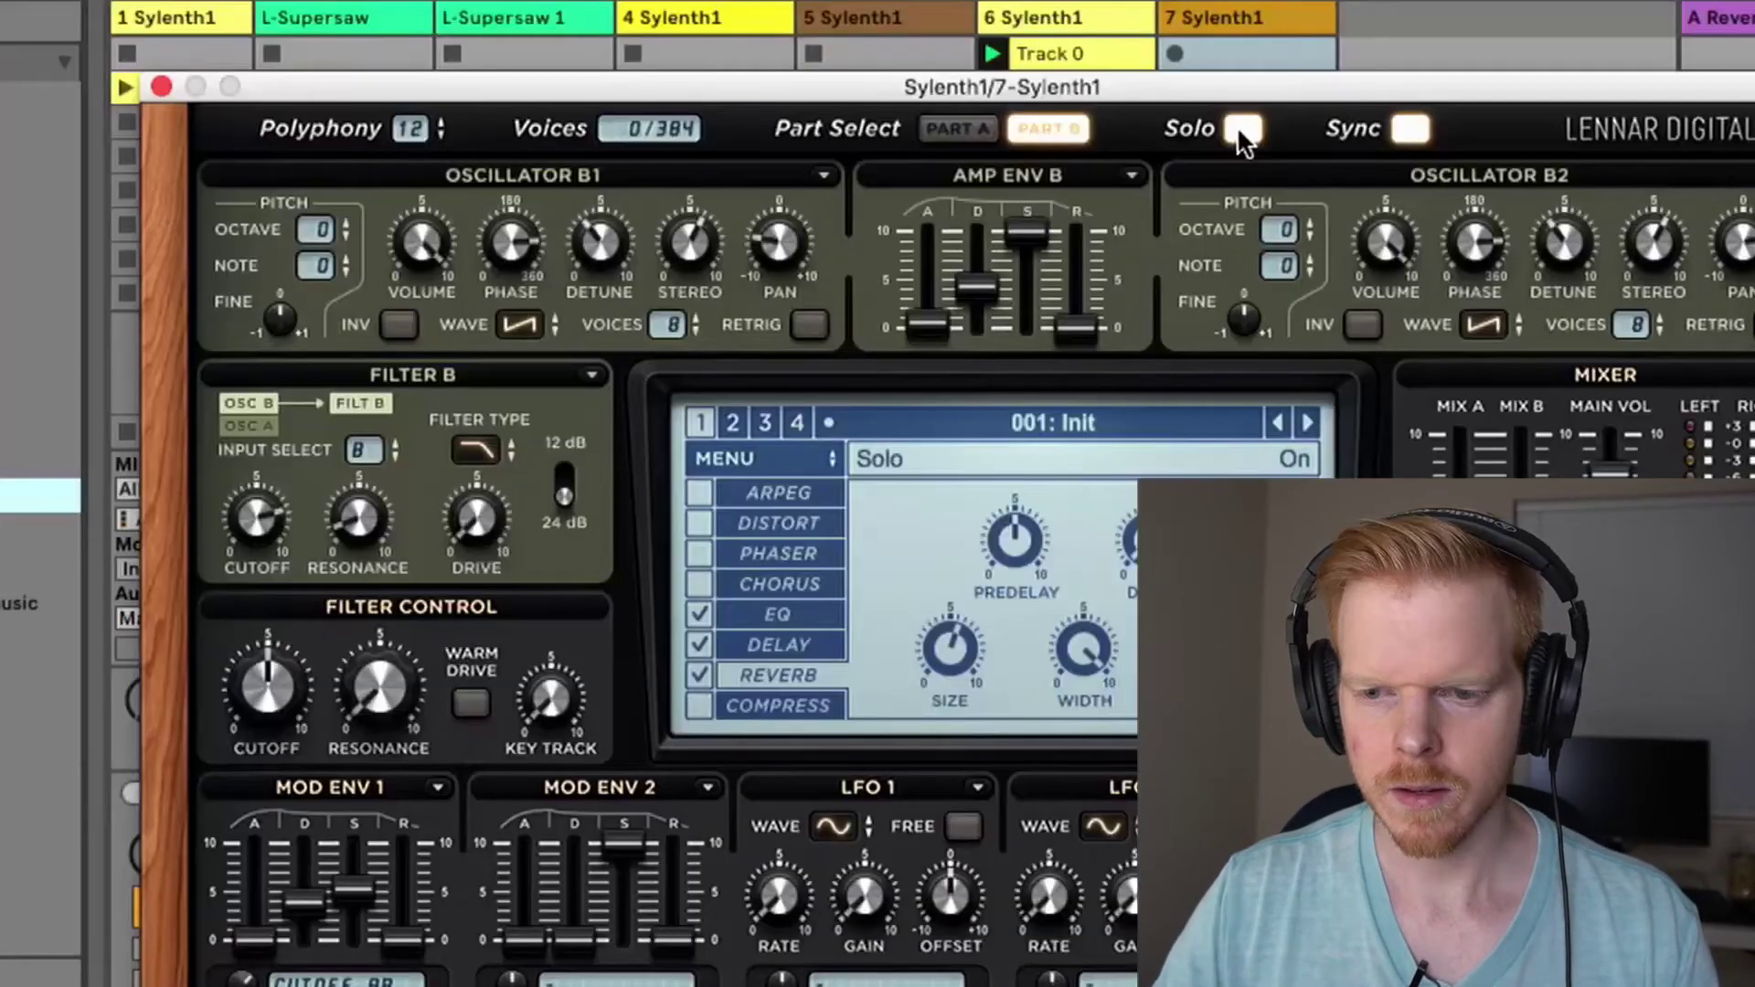
{"action": "left_click", "coordinate": [722, 329]}
{"action": "left_click", "coordinate": [567, 603]}
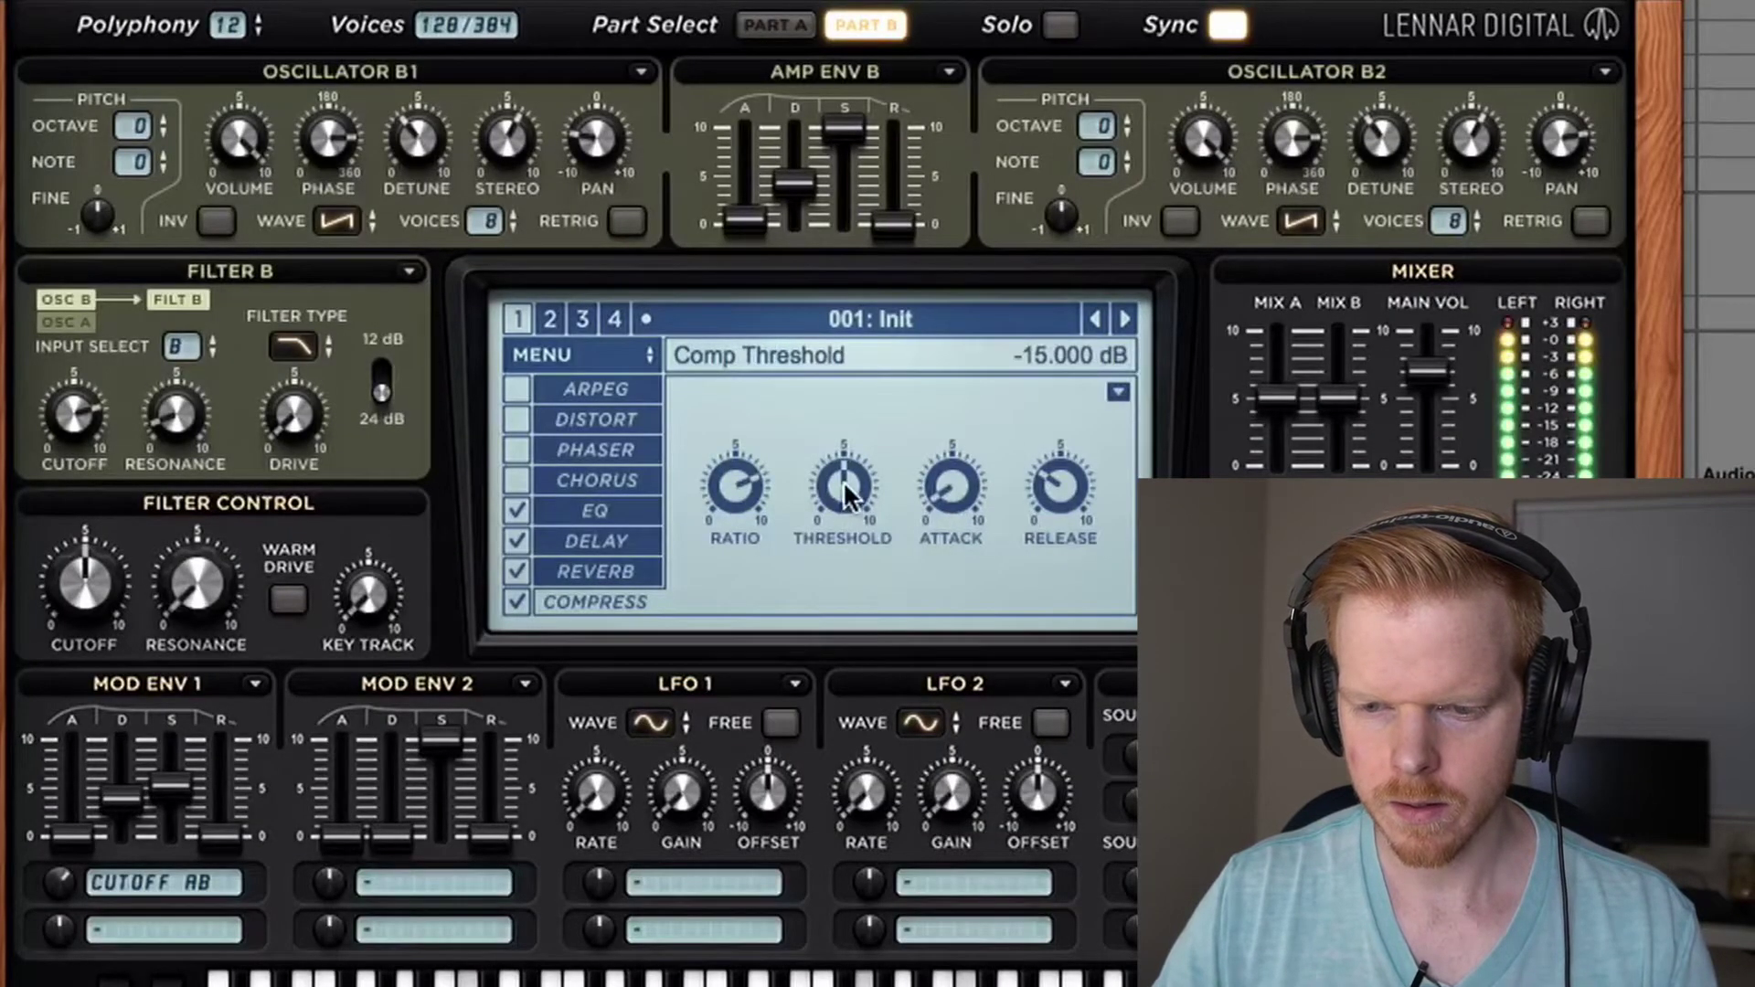
Set compressor threshold near -19 dB and attack near 20 ms, and deepen Mod Env 1's cutoff amount.
{"action": "left_click_drag", "start_coordinate": [837, 485], "coordinate": [864, 421]}
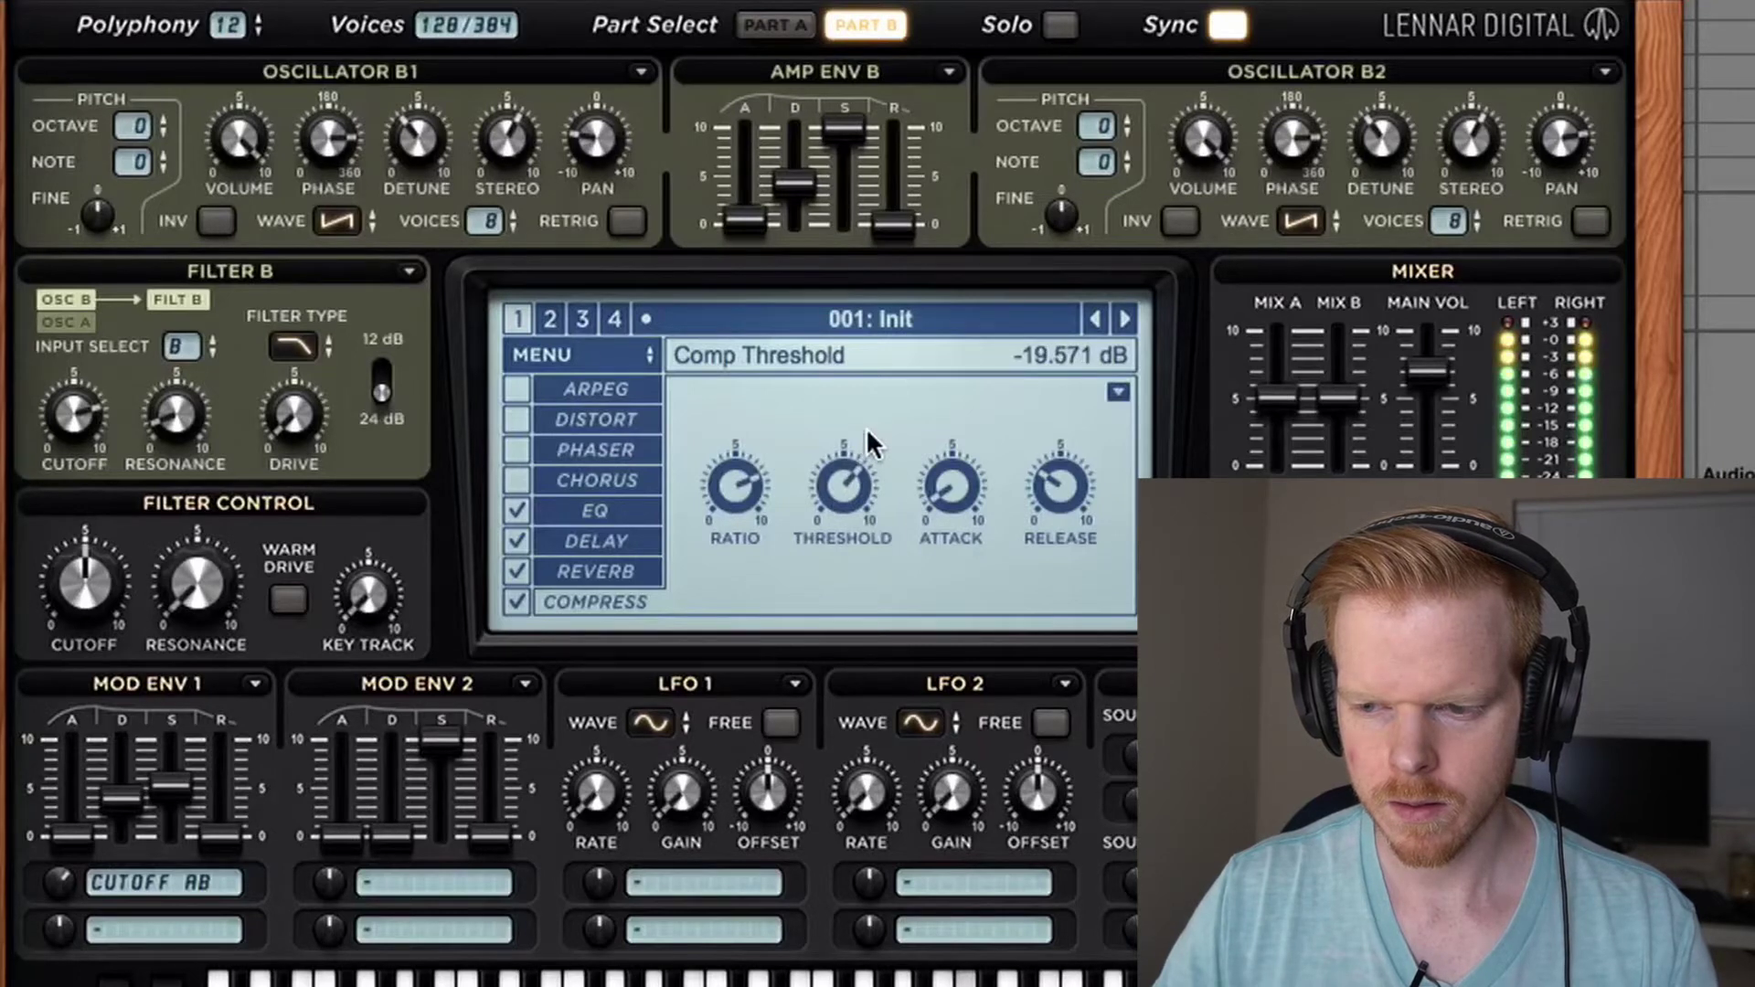
{"action": "left_click_drag", "start_coordinate": [951, 487], "coordinate": [1017, 461]}
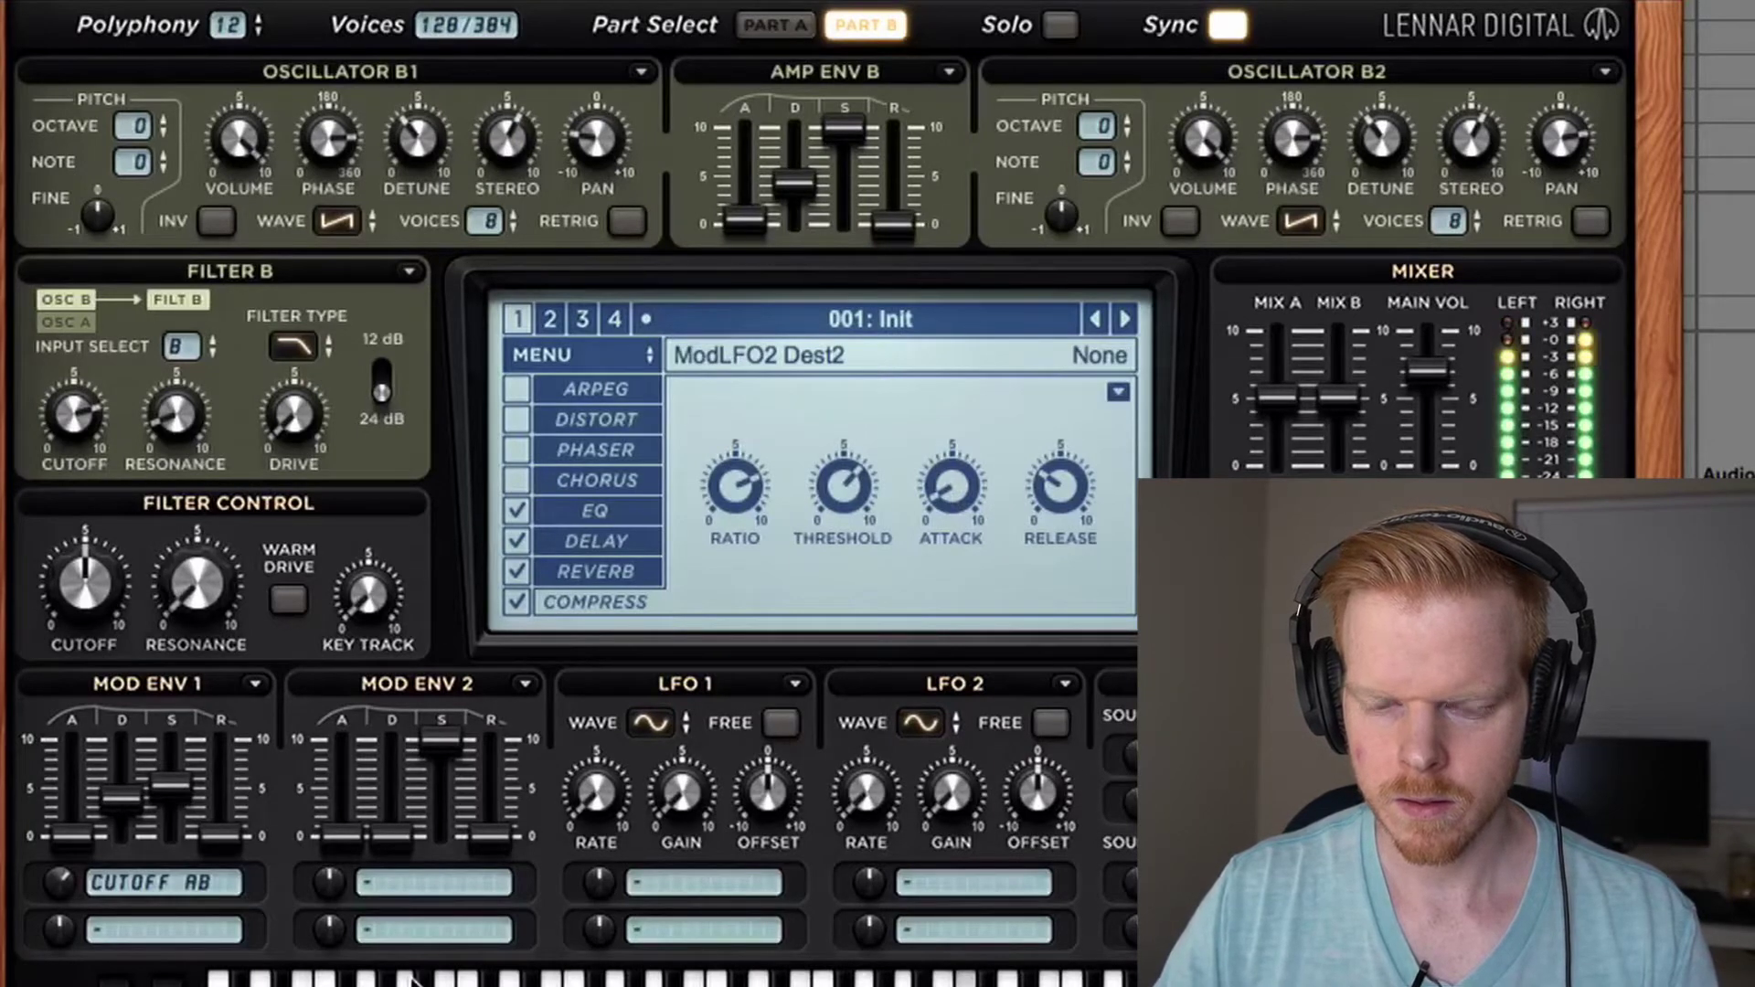
{"action": "left_click_drag", "start_coordinate": [69, 872], "coordinate": [68, 910]}
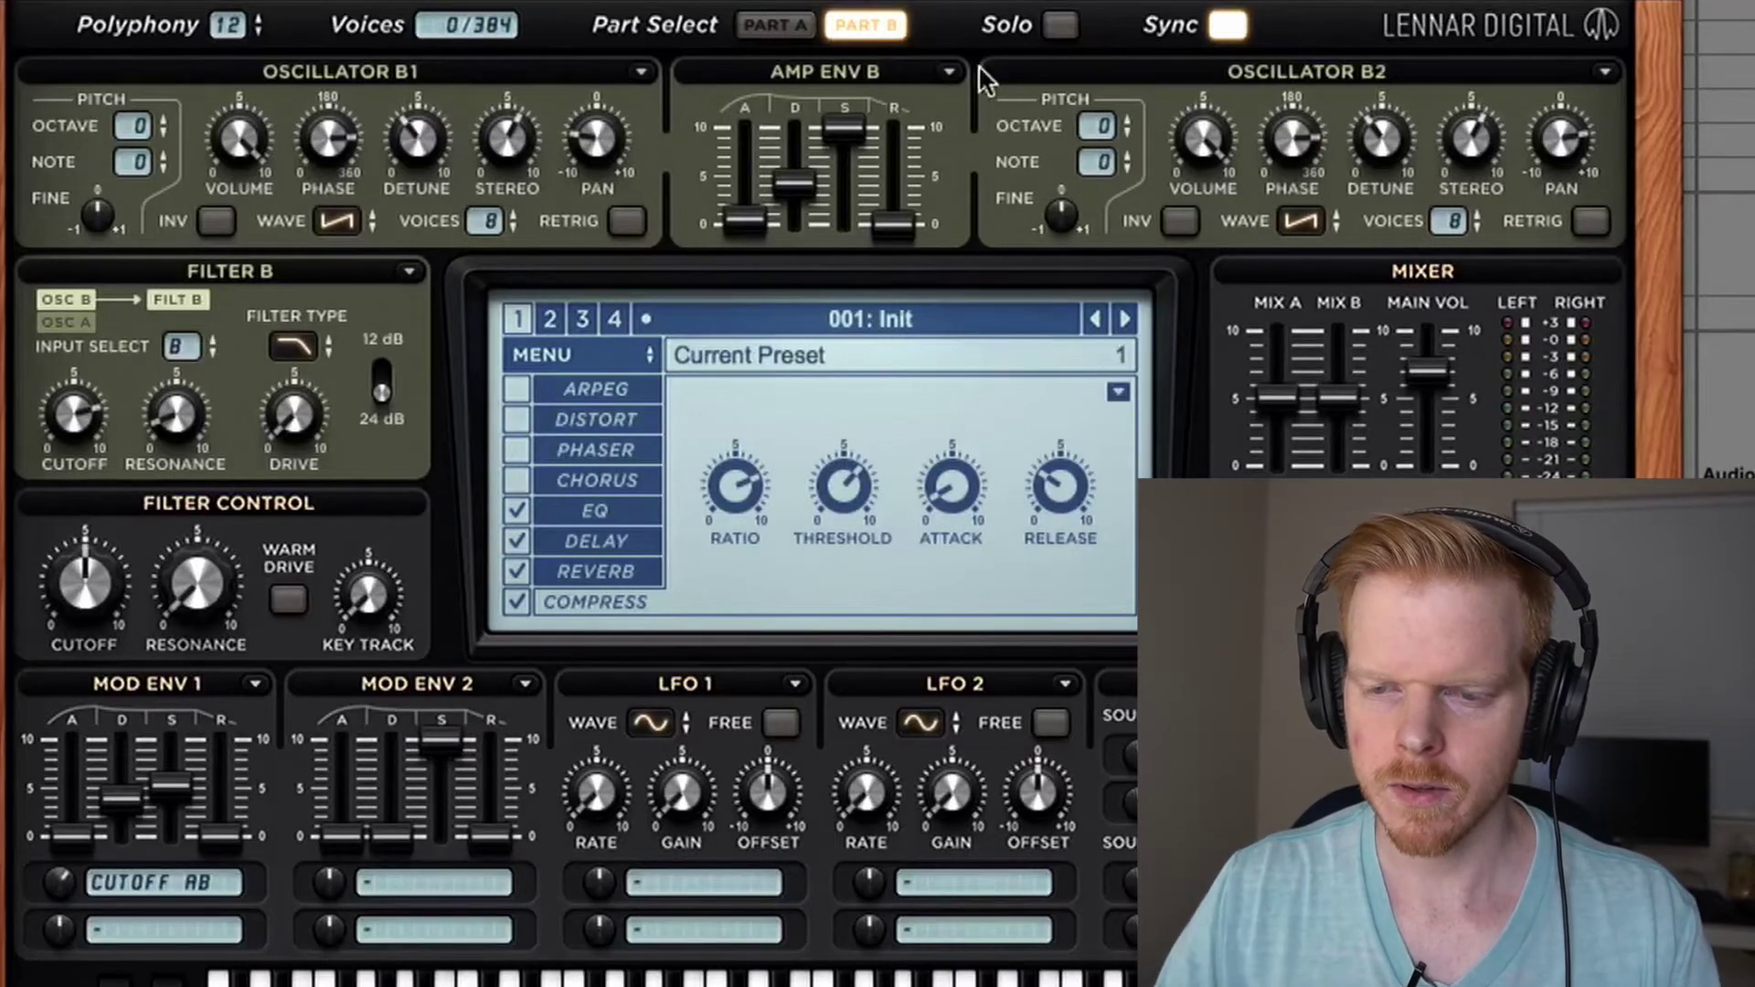
Solo part A and cut Osc A1 to 4 unison voices and Osc A2 to 6.
{"action": "left_click", "coordinate": [773, 24]}
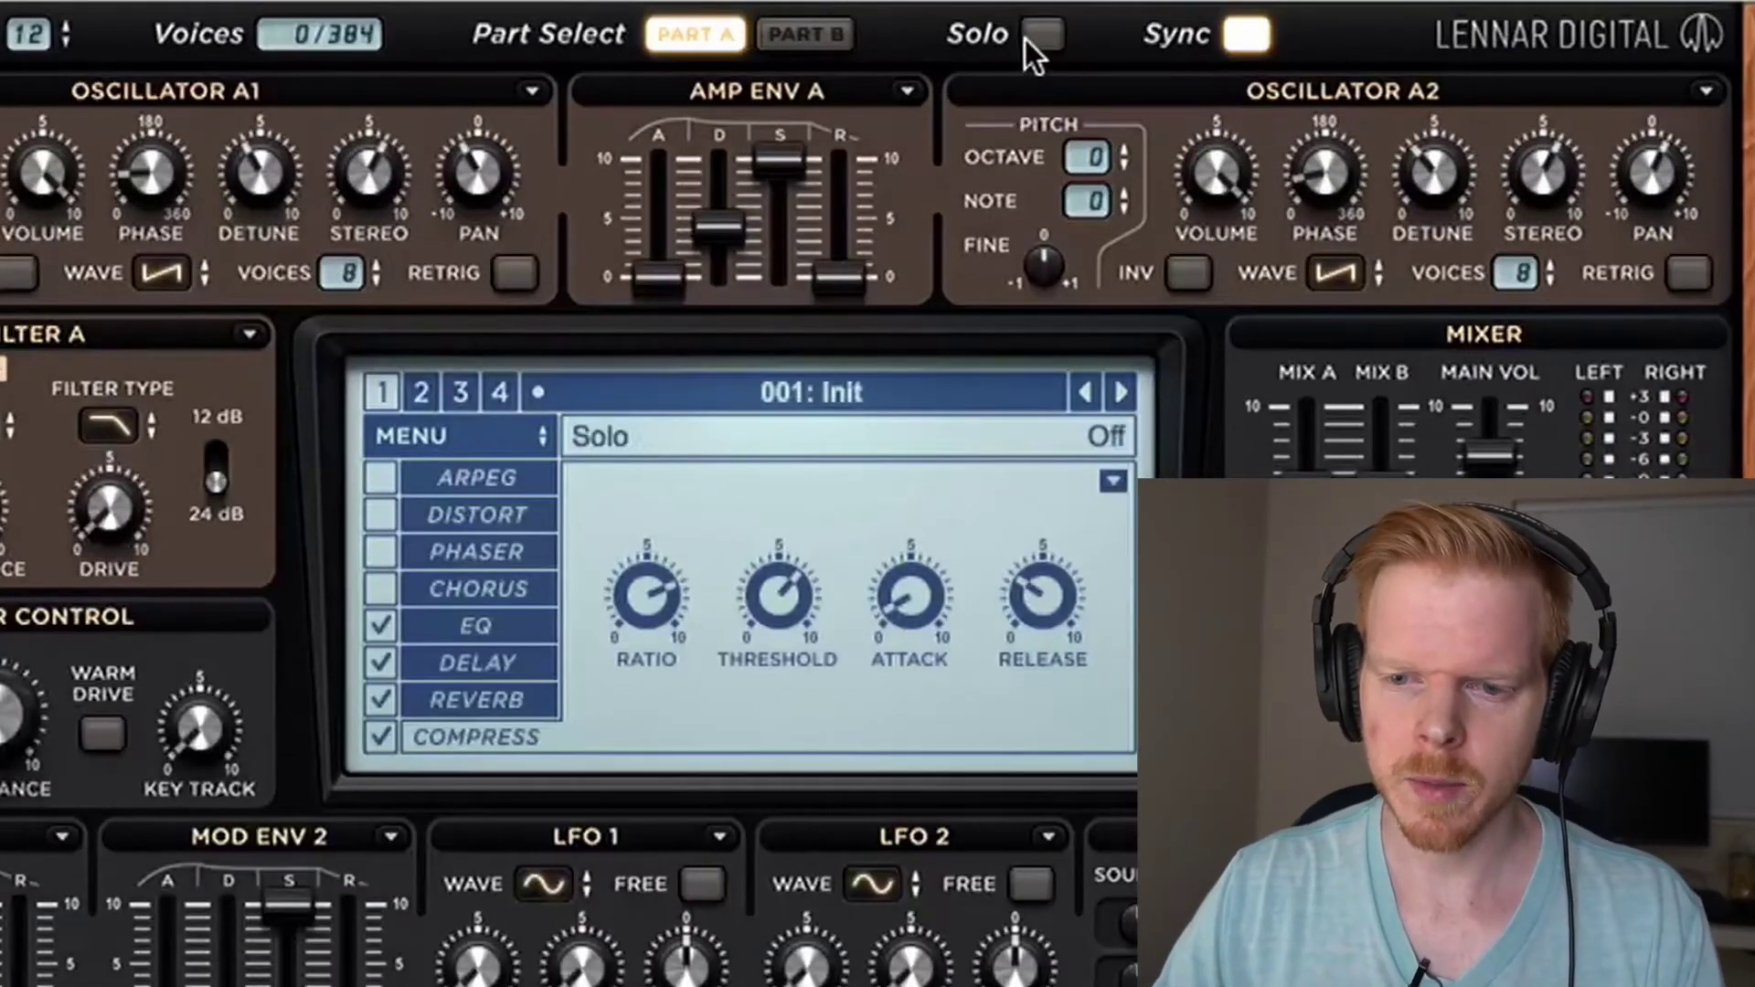
{"action": "left_click", "coordinate": [1052, 28]}
{"action": "left_click_drag", "start_coordinate": [329, 272], "coordinate": [325, 375]}
{"action": "left_click_drag", "start_coordinate": [1520, 281], "coordinate": [1514, 377]}
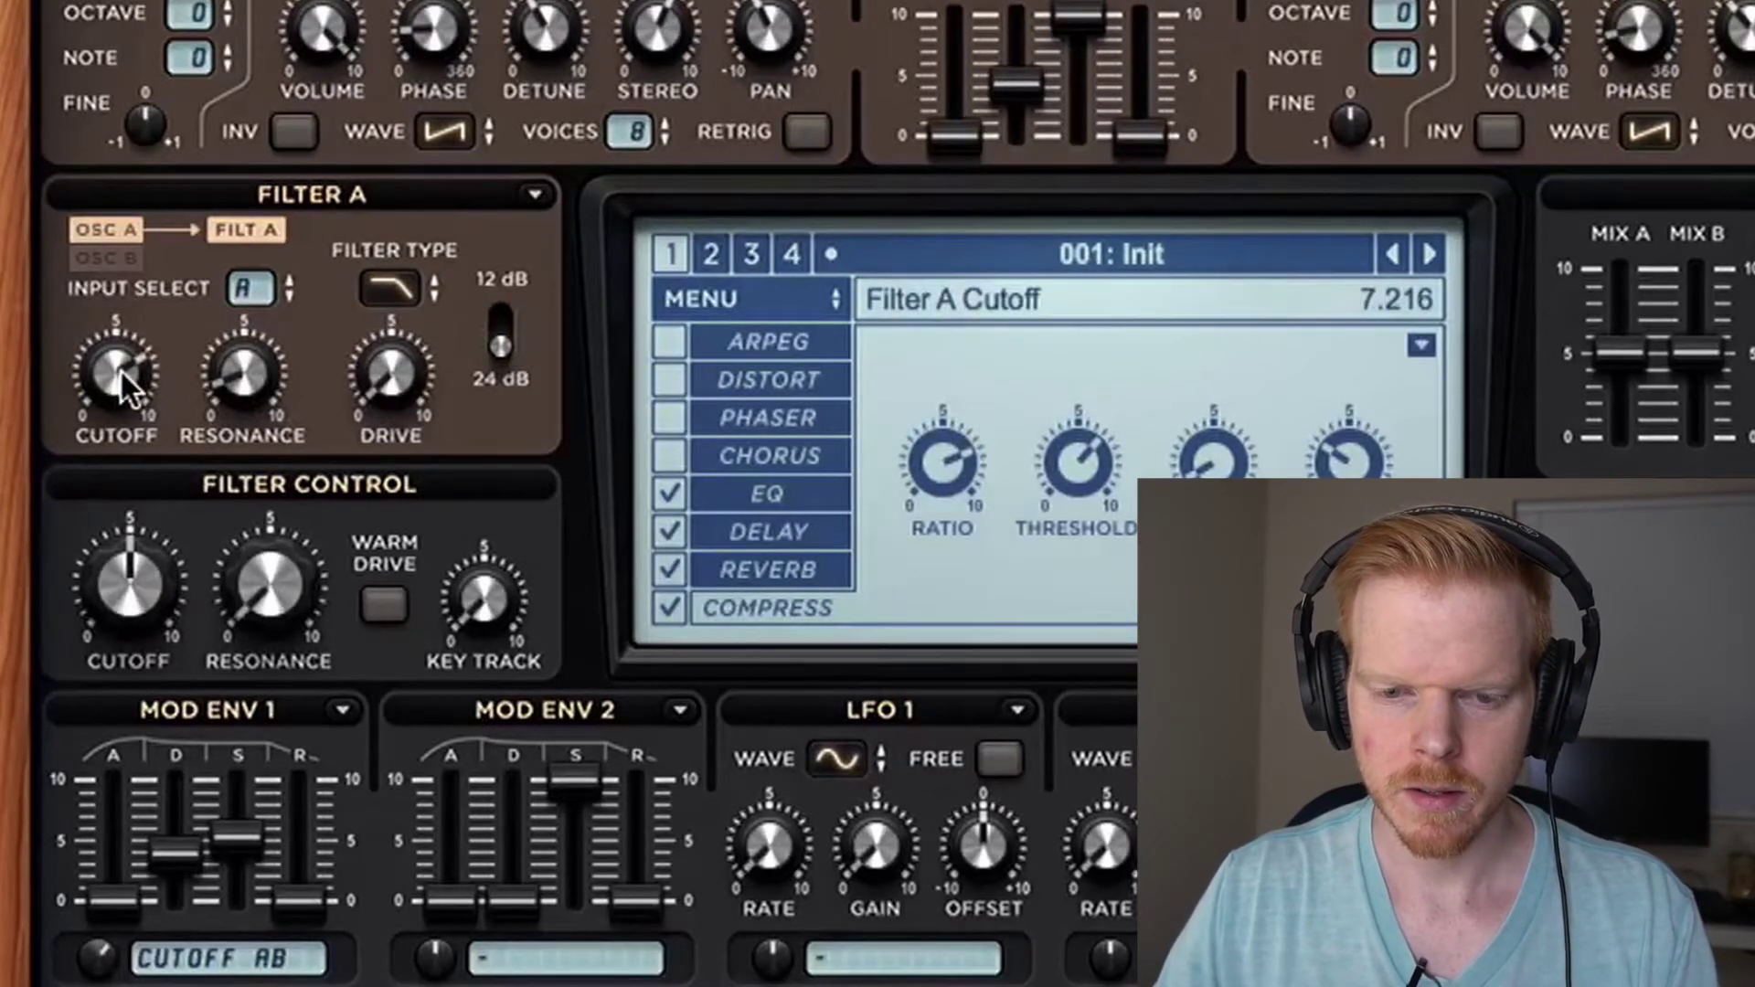
Drop Filter A cutoff to about 2.4 with slight resonance, copy it to Filter B, and set global cutoff near 5.2.
{"action": "left_click_drag", "start_coordinate": [119, 375], "coordinate": [68, 567]}
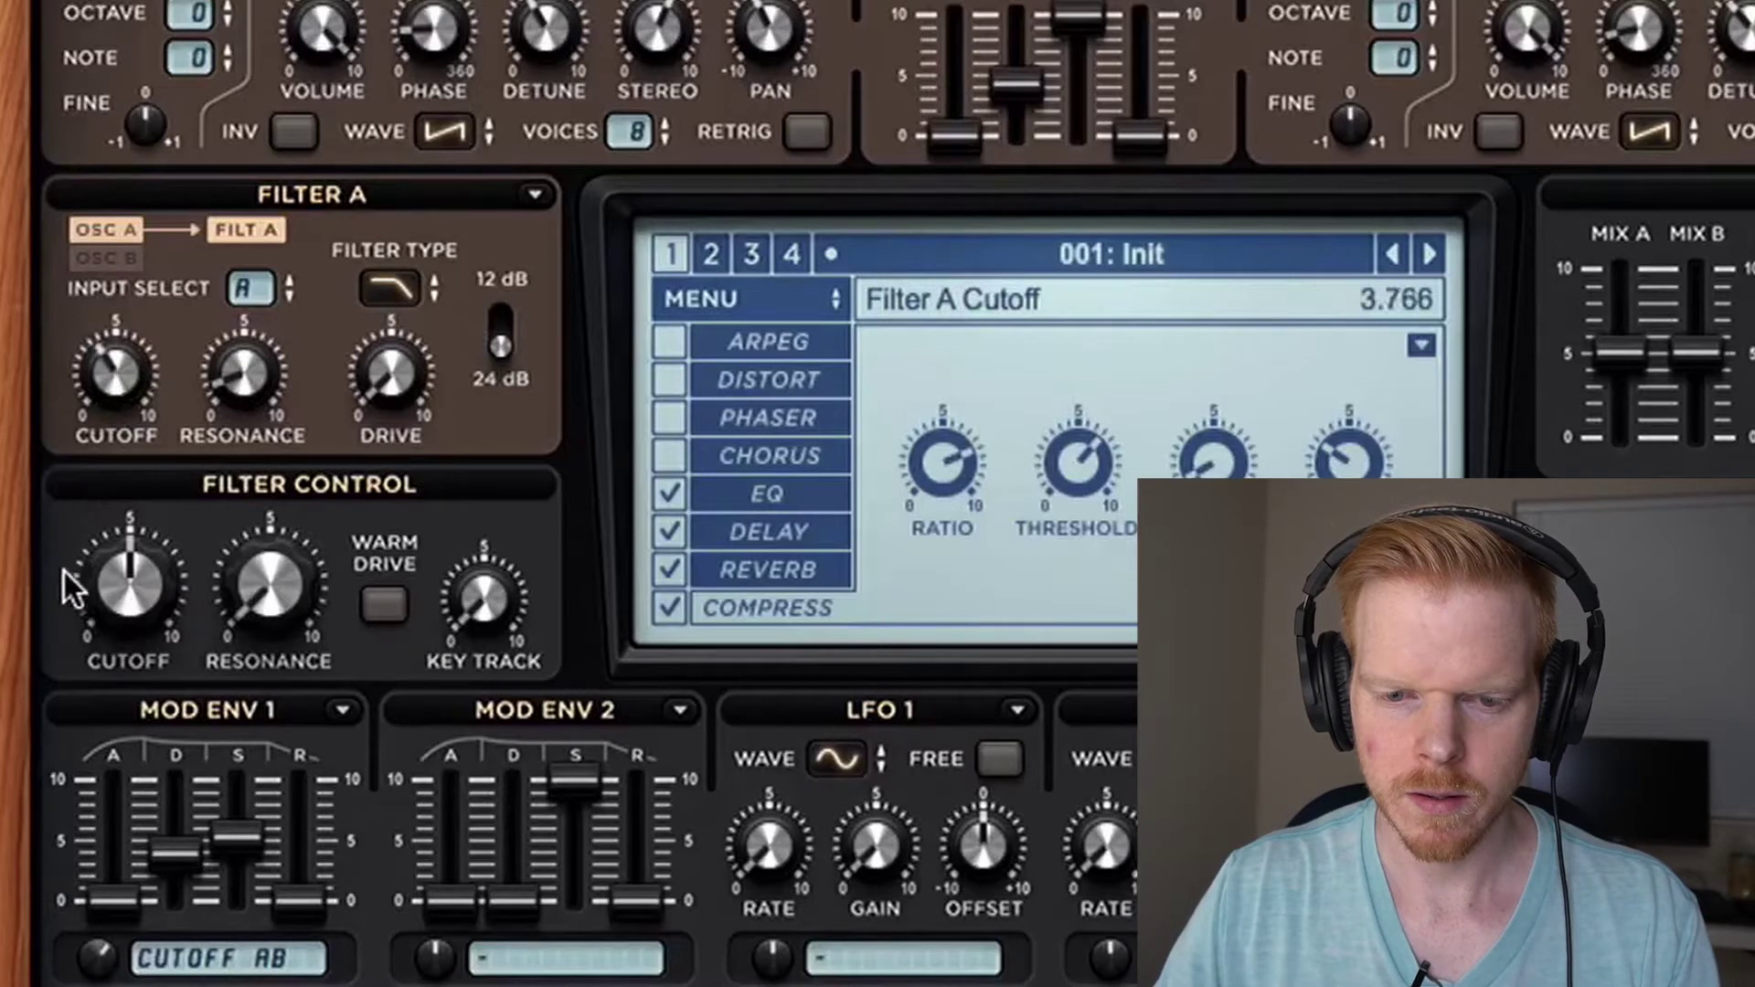
{"action": "left_click_drag", "start_coordinate": [51, 628], "coordinate": [48, 640]}
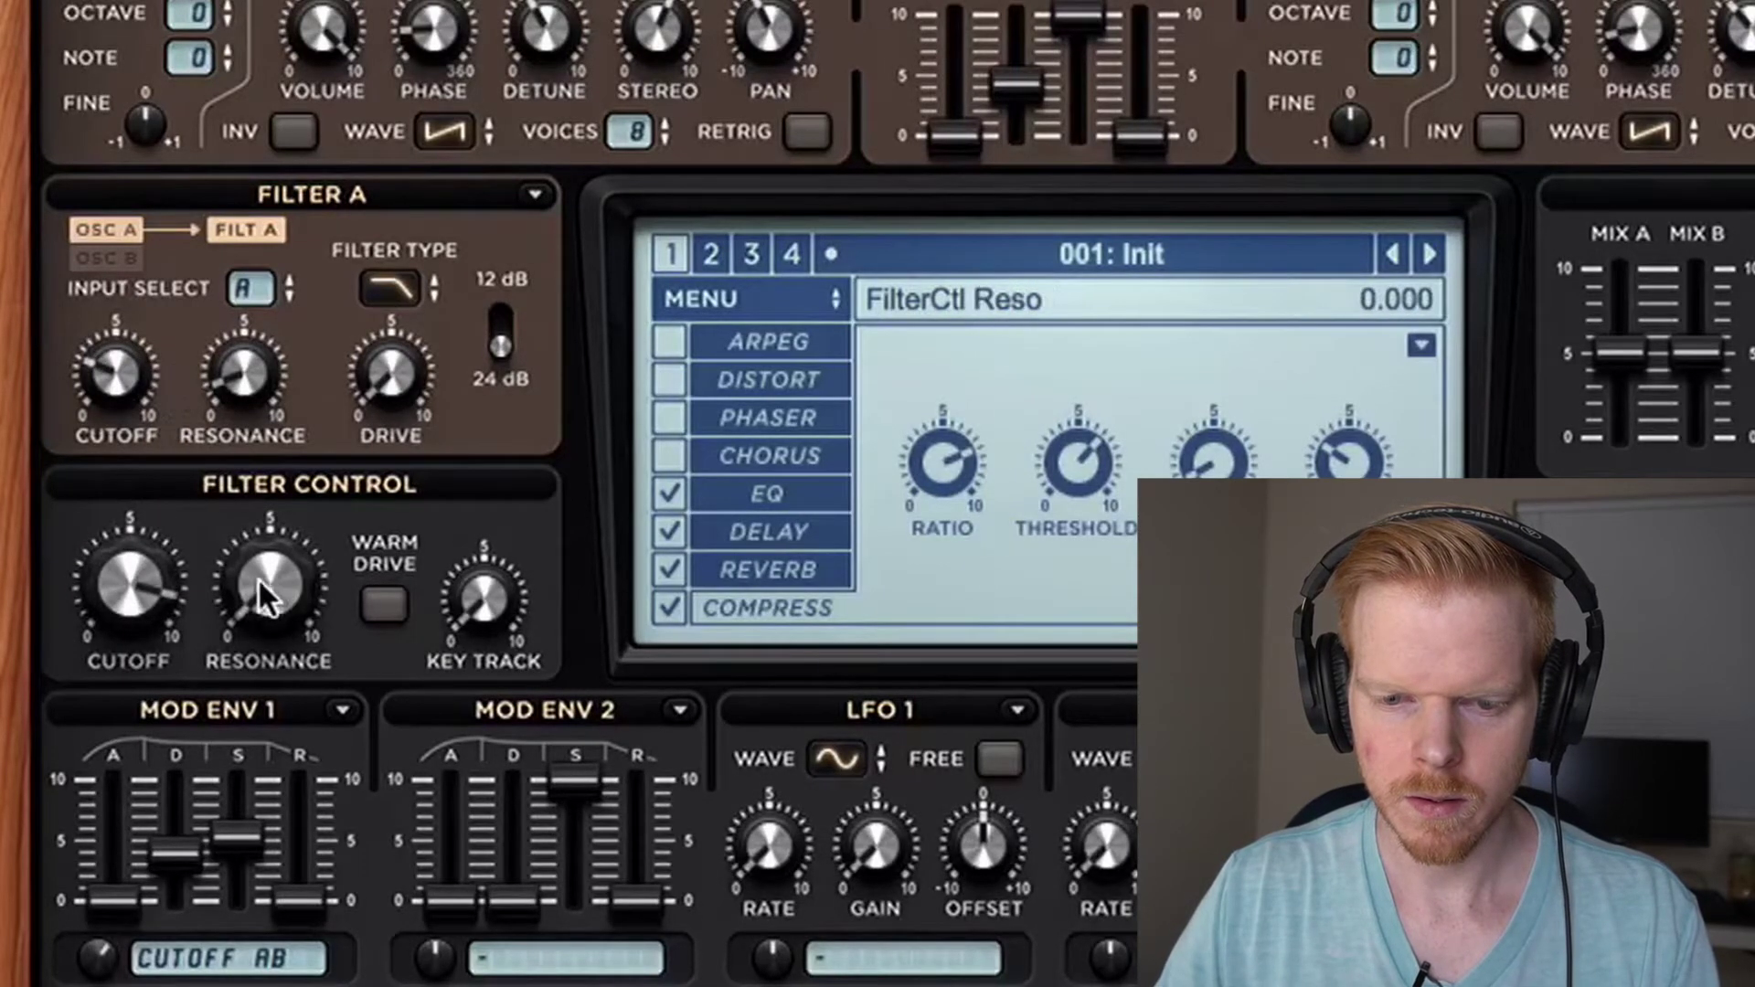
{"action": "left_click_drag", "start_coordinate": [258, 561], "coordinate": [266, 489]}
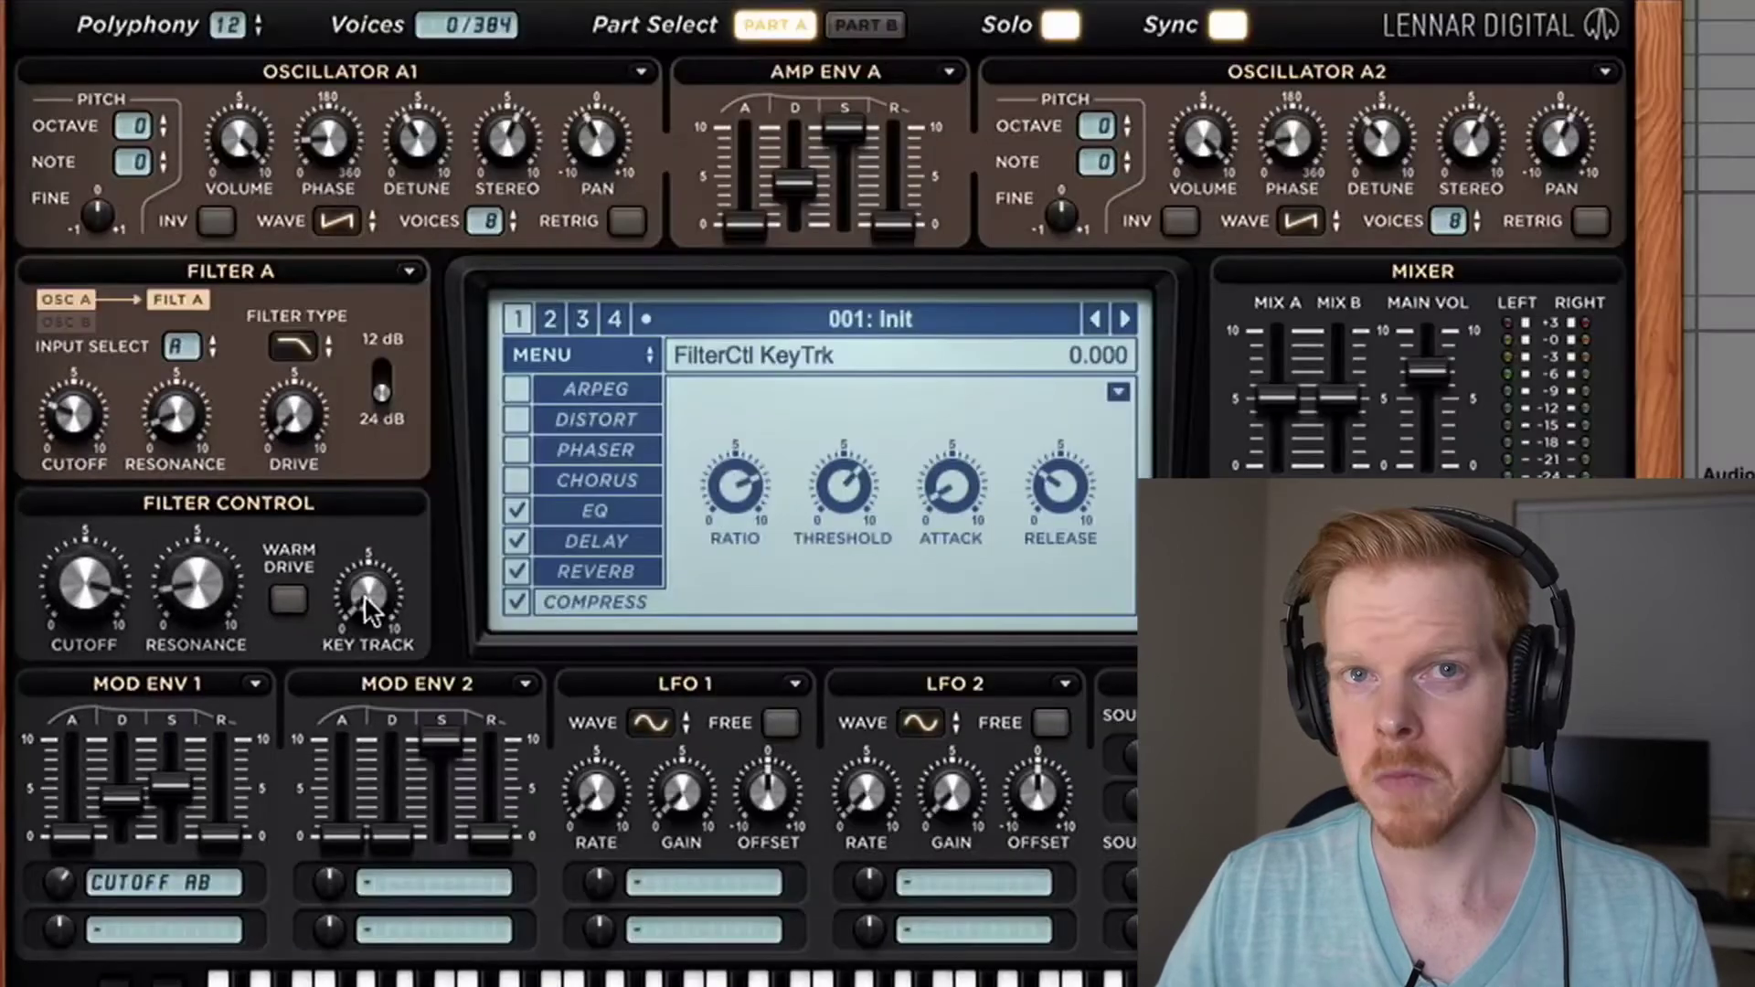
{"action": "left_click", "coordinate": [408, 271]}
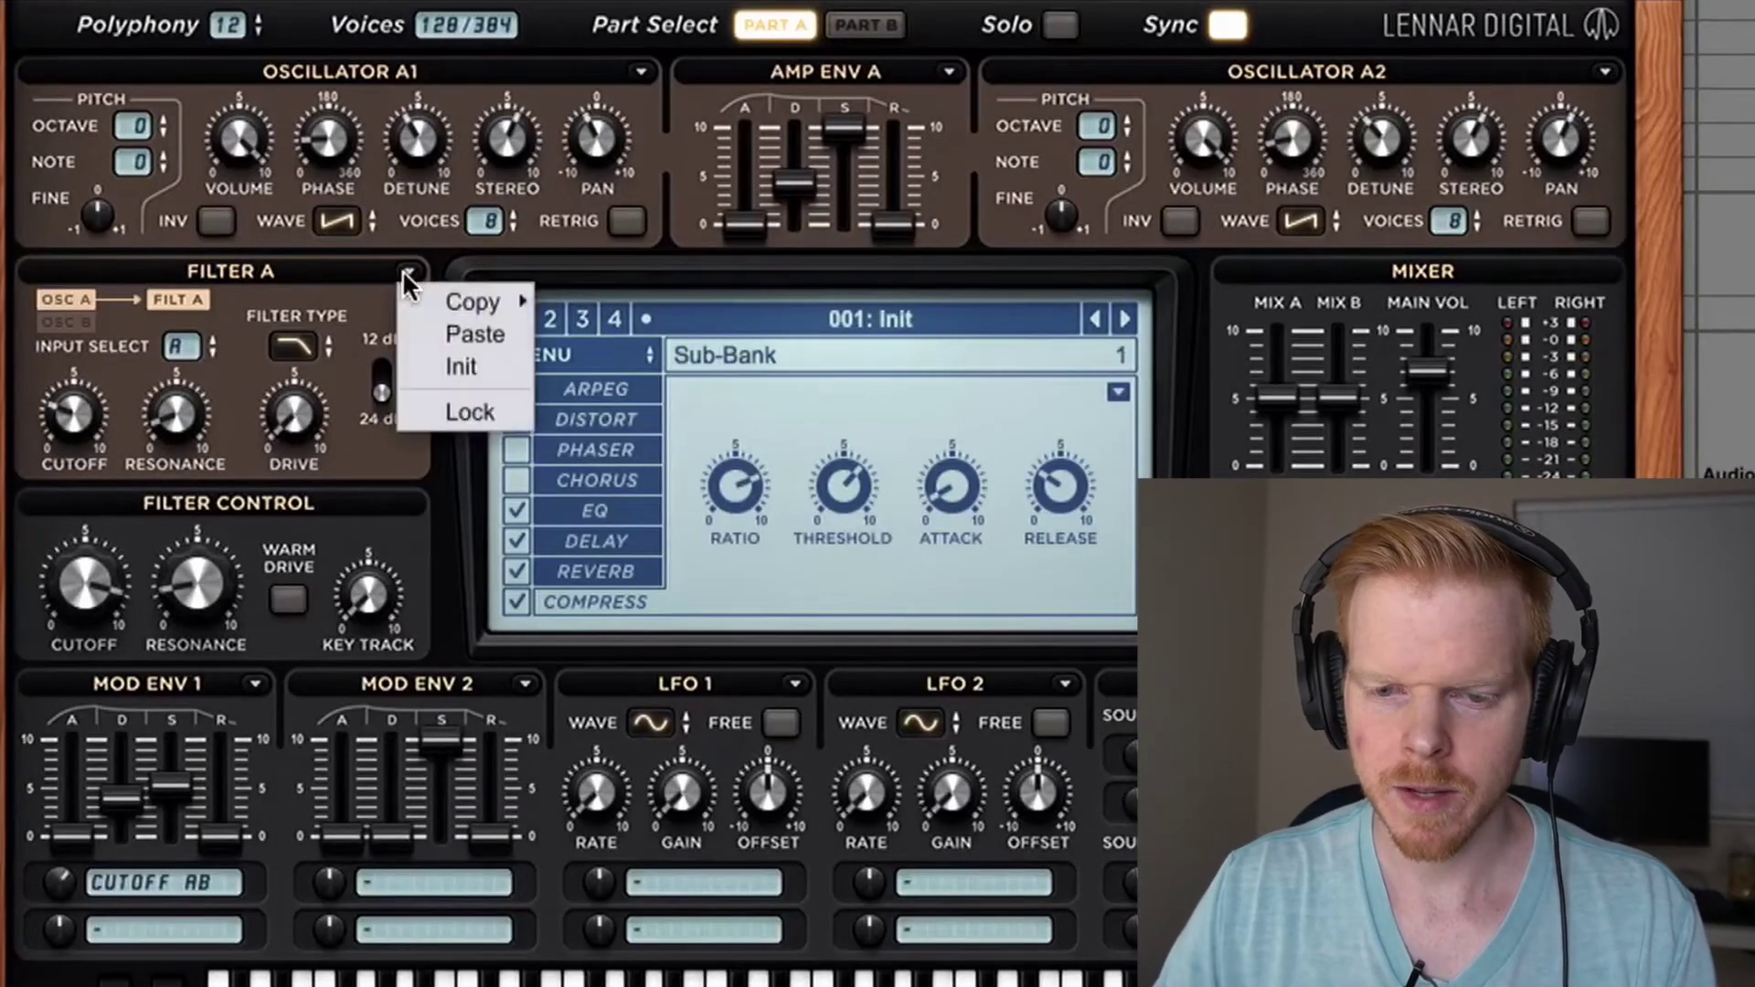
{"action": "mouse_move", "coordinate": [467, 307]}
{"action": "left_click", "coordinate": [628, 295]}
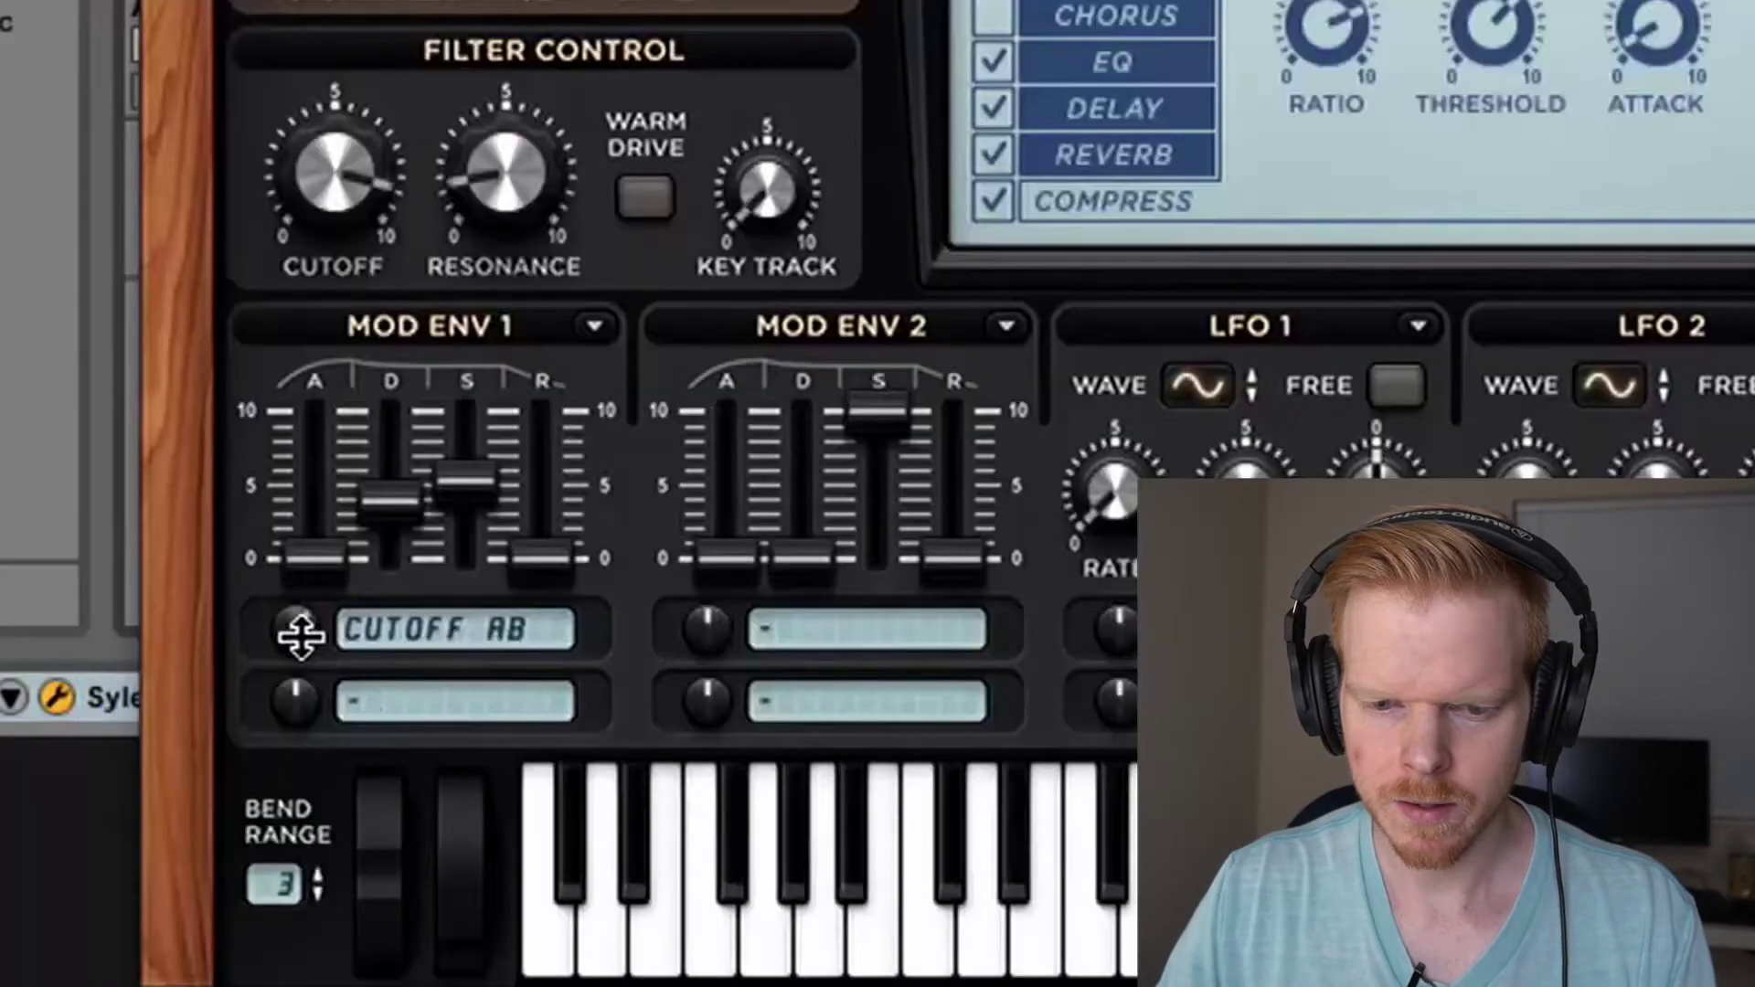
{"action": "left_click_drag", "start_coordinate": [307, 618], "coordinate": [359, 222]}
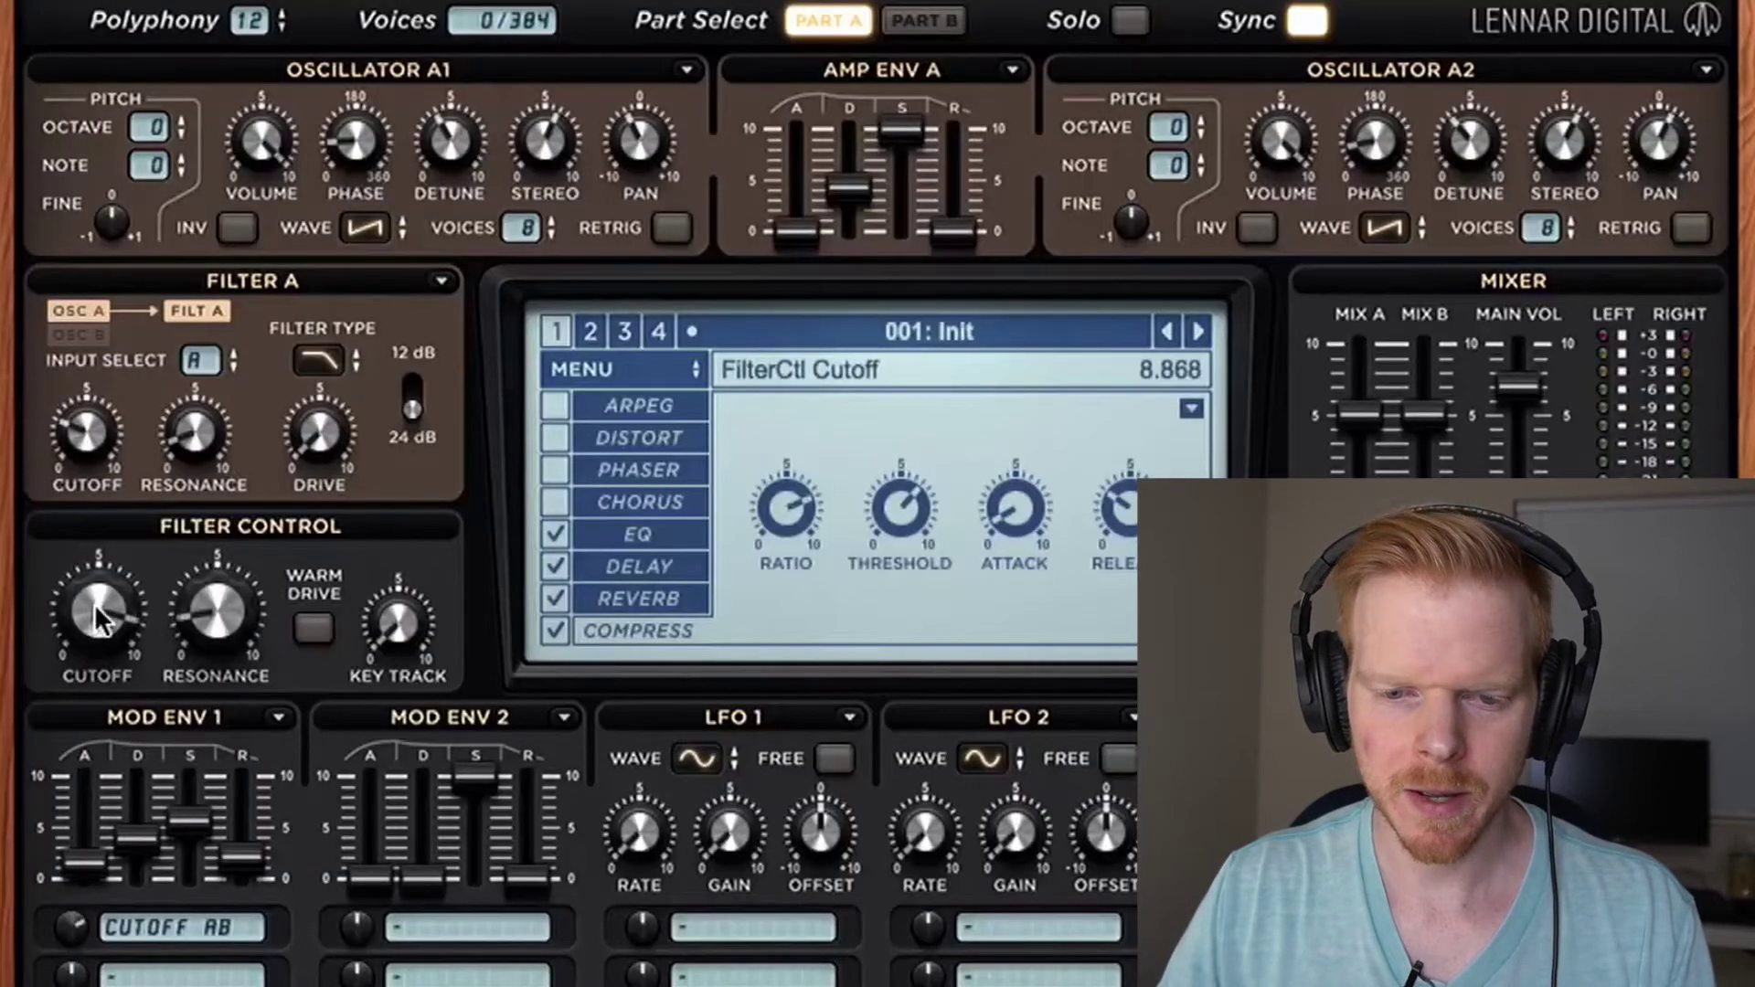
{"action": "left_click_drag", "start_coordinate": [95, 607], "coordinate": [64, 777]}
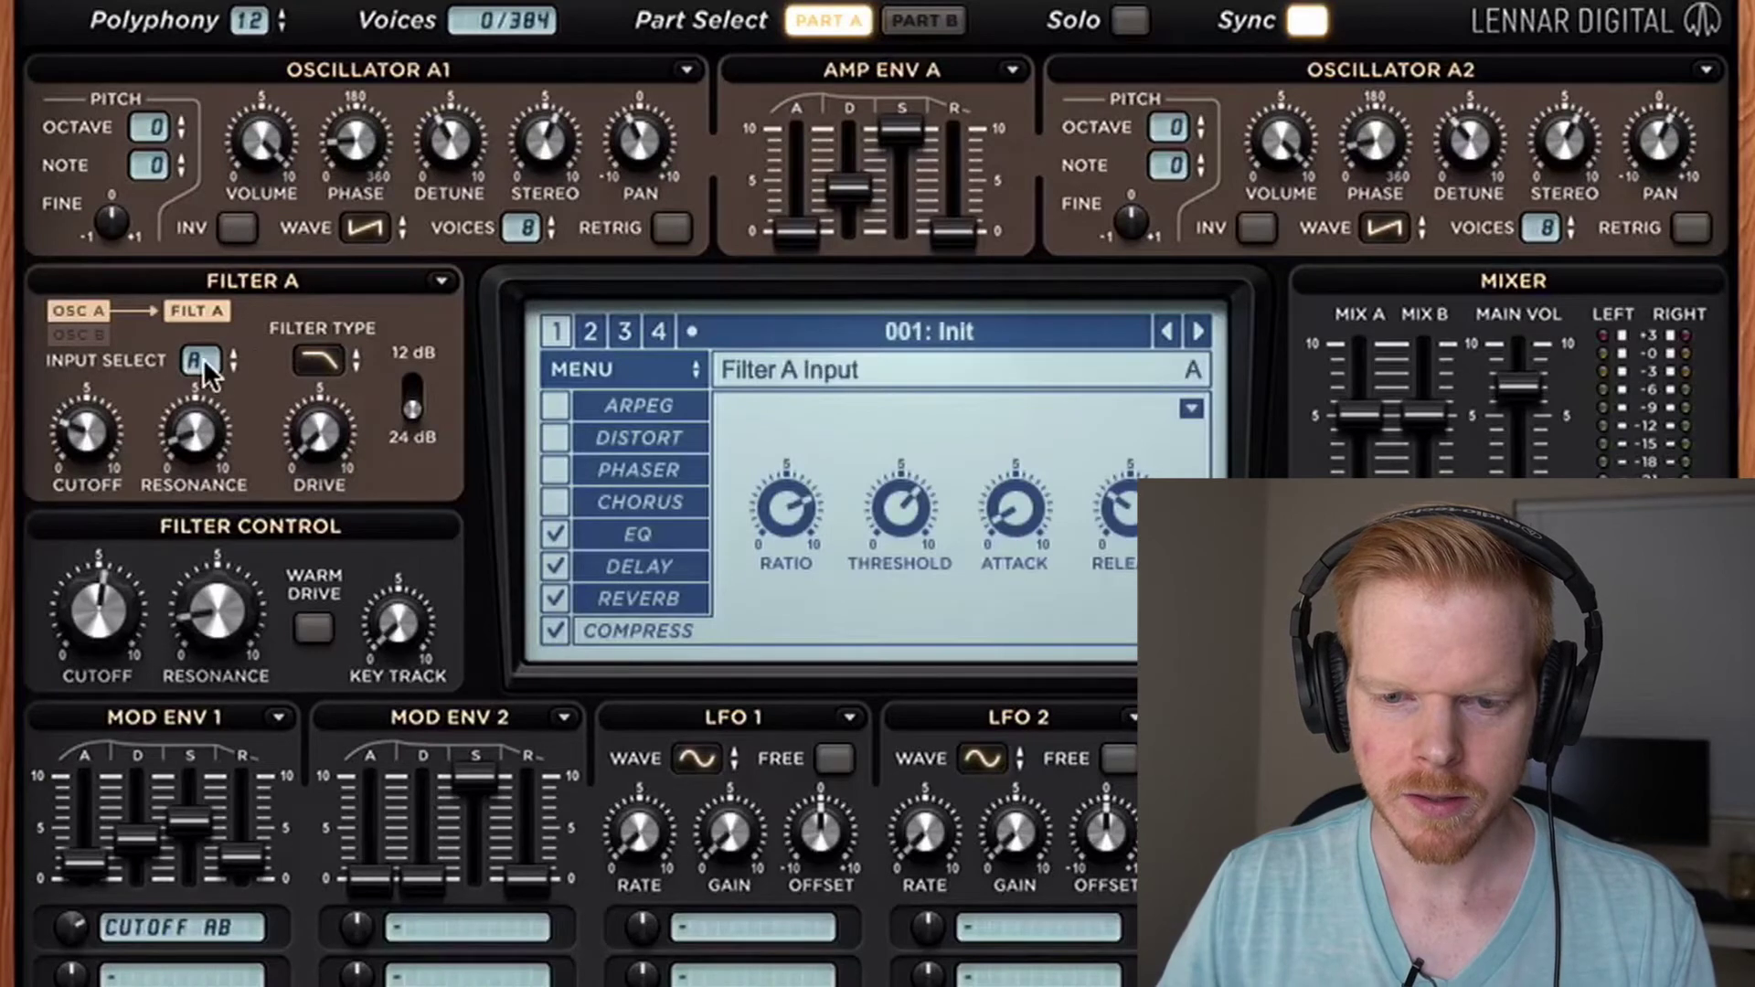
Feed both oscillator parts (AB) into Filter A and set Filter B's input to none.
{"action": "left_click", "coordinate": [203, 359]}
{"action": "left_click", "coordinate": [244, 423]}
{"action": "left_click", "coordinate": [1133, 23]}
{"action": "left_click", "coordinate": [923, 20]}
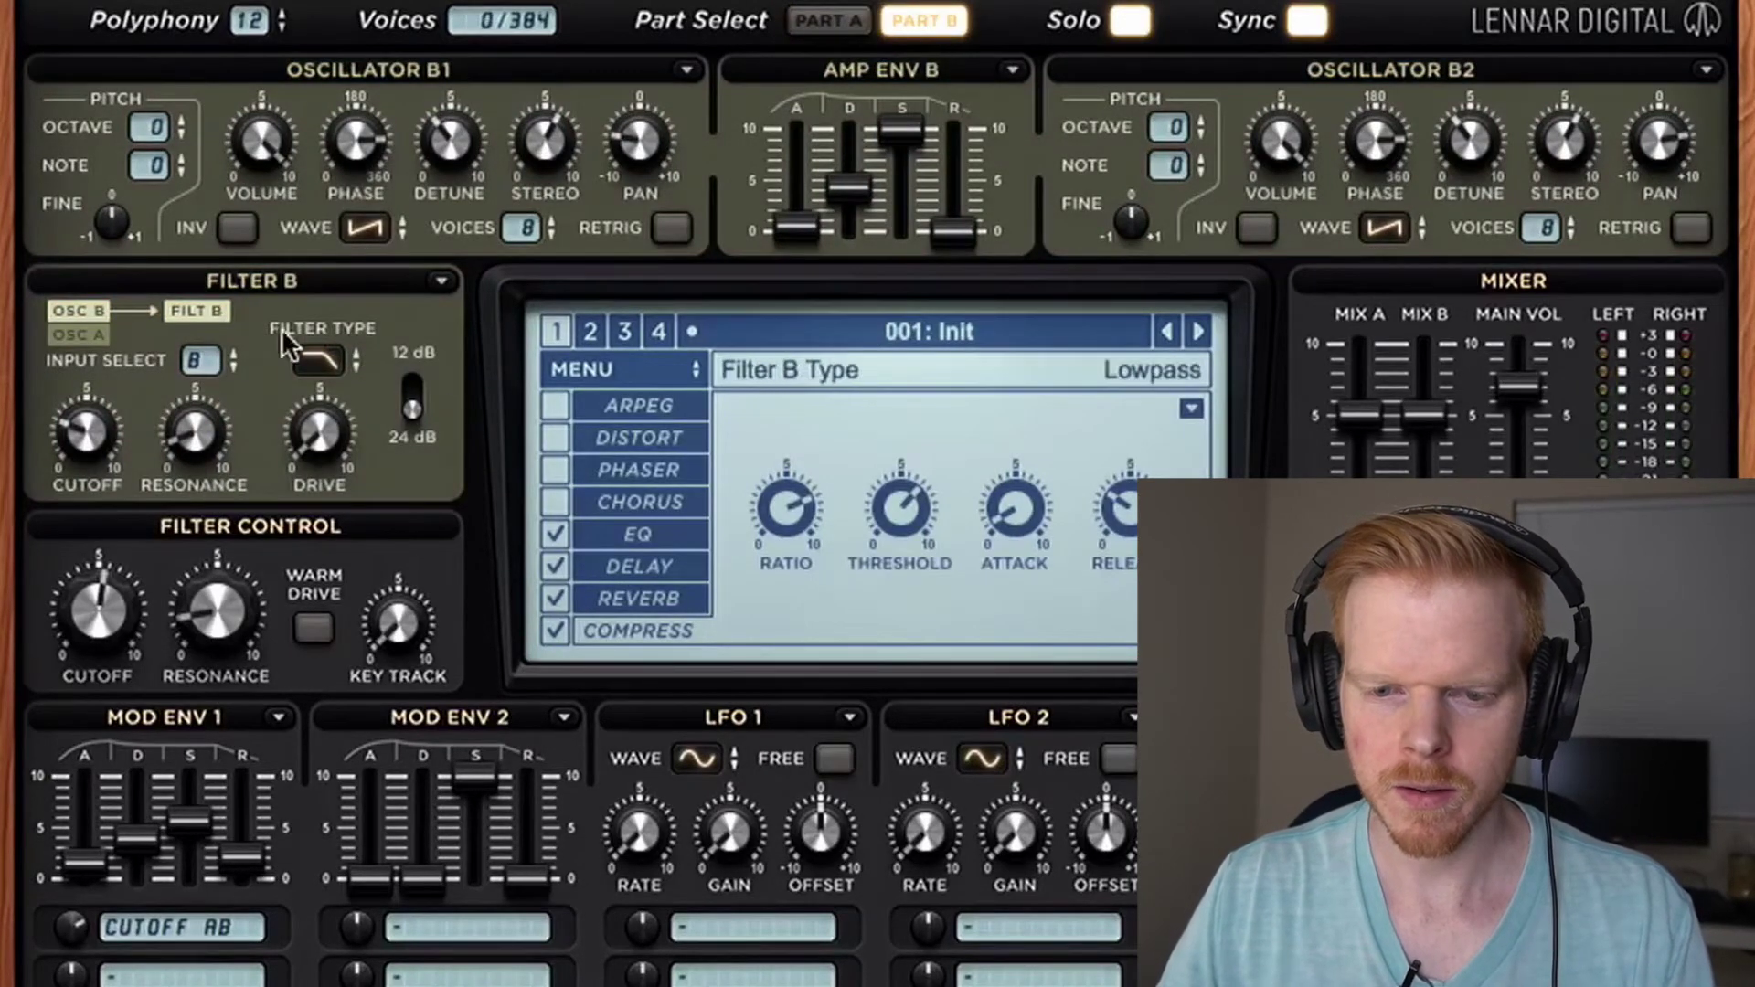
{"action": "left_click", "coordinate": [199, 353]}
{"action": "left_click", "coordinate": [219, 384]}
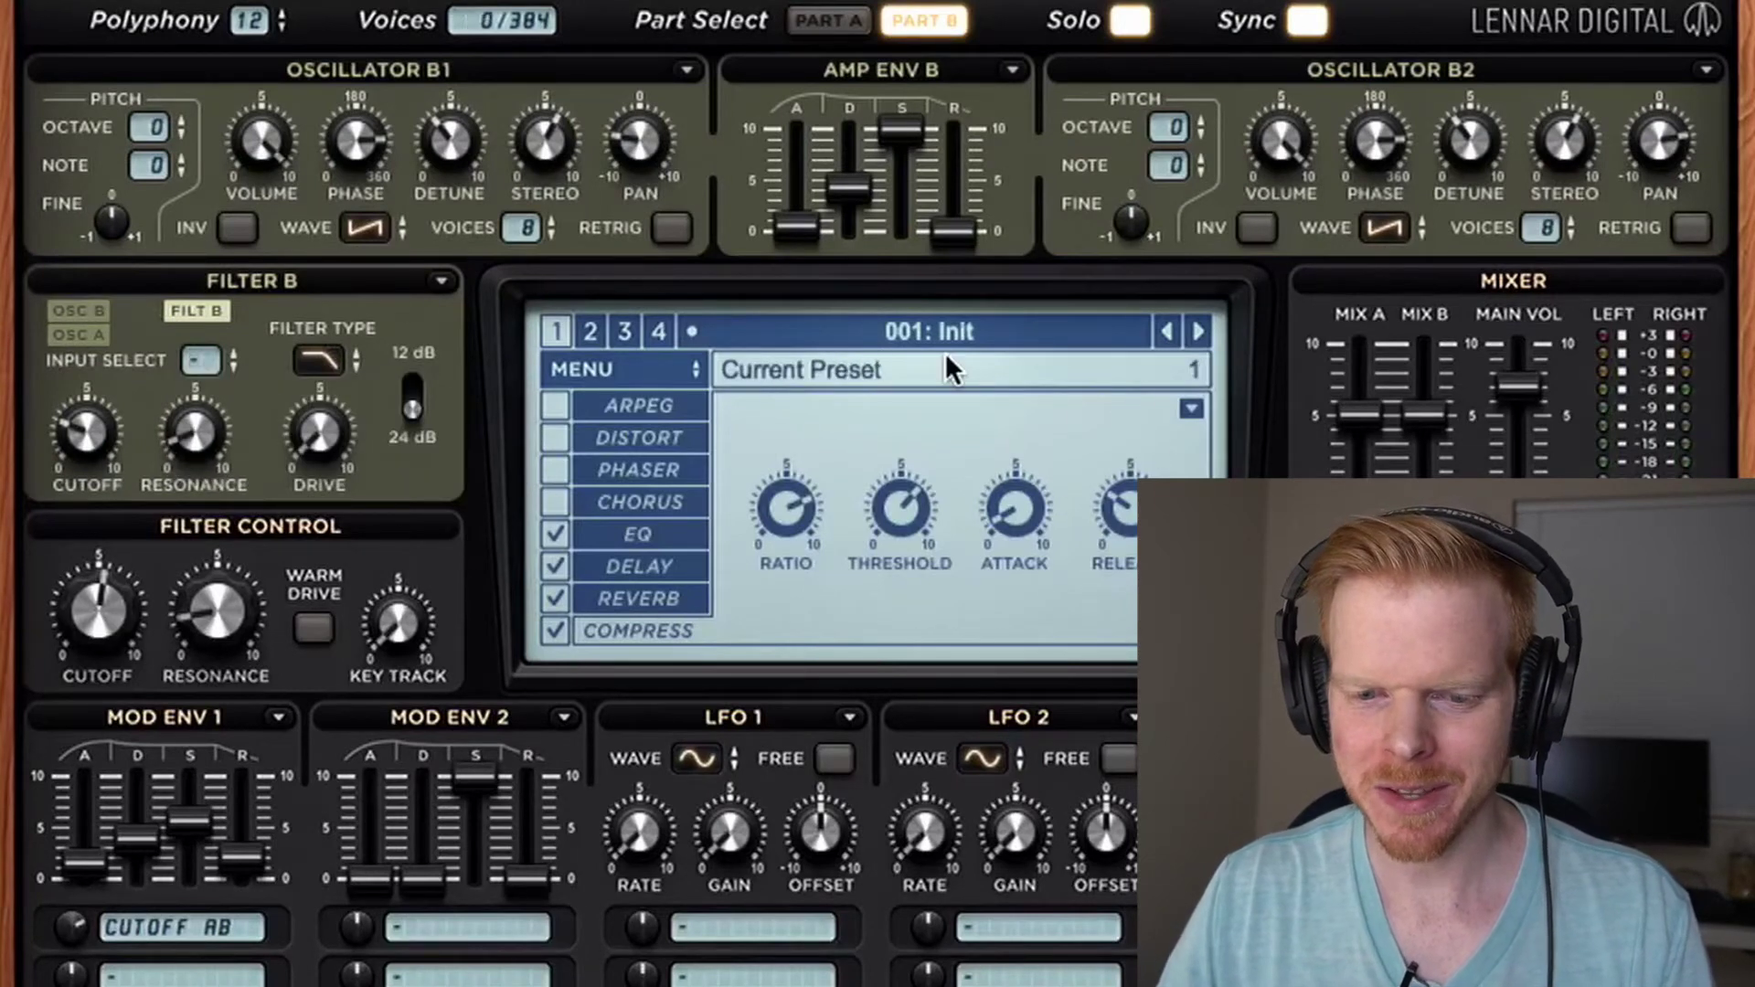
Return to part A with solo off and raise the global filter cutoff to about 7.6.
{"action": "left_click", "coordinate": [850, 24]}
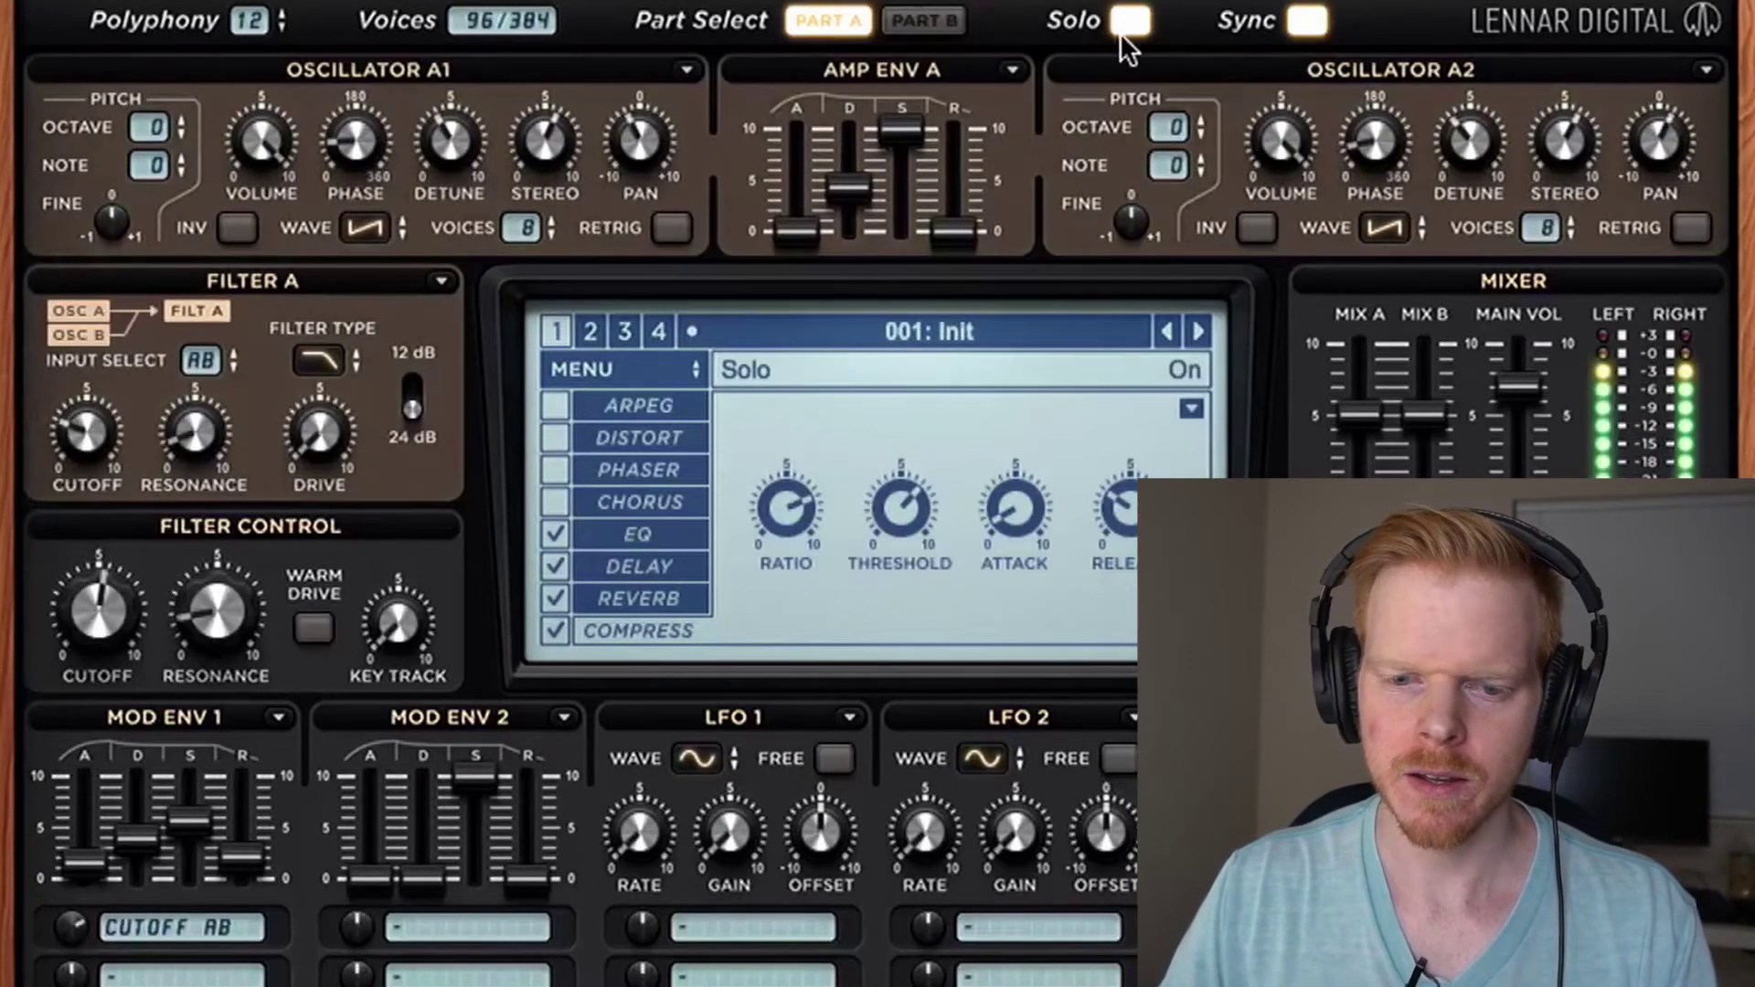
{"action": "left_click", "coordinate": [1122, 35]}
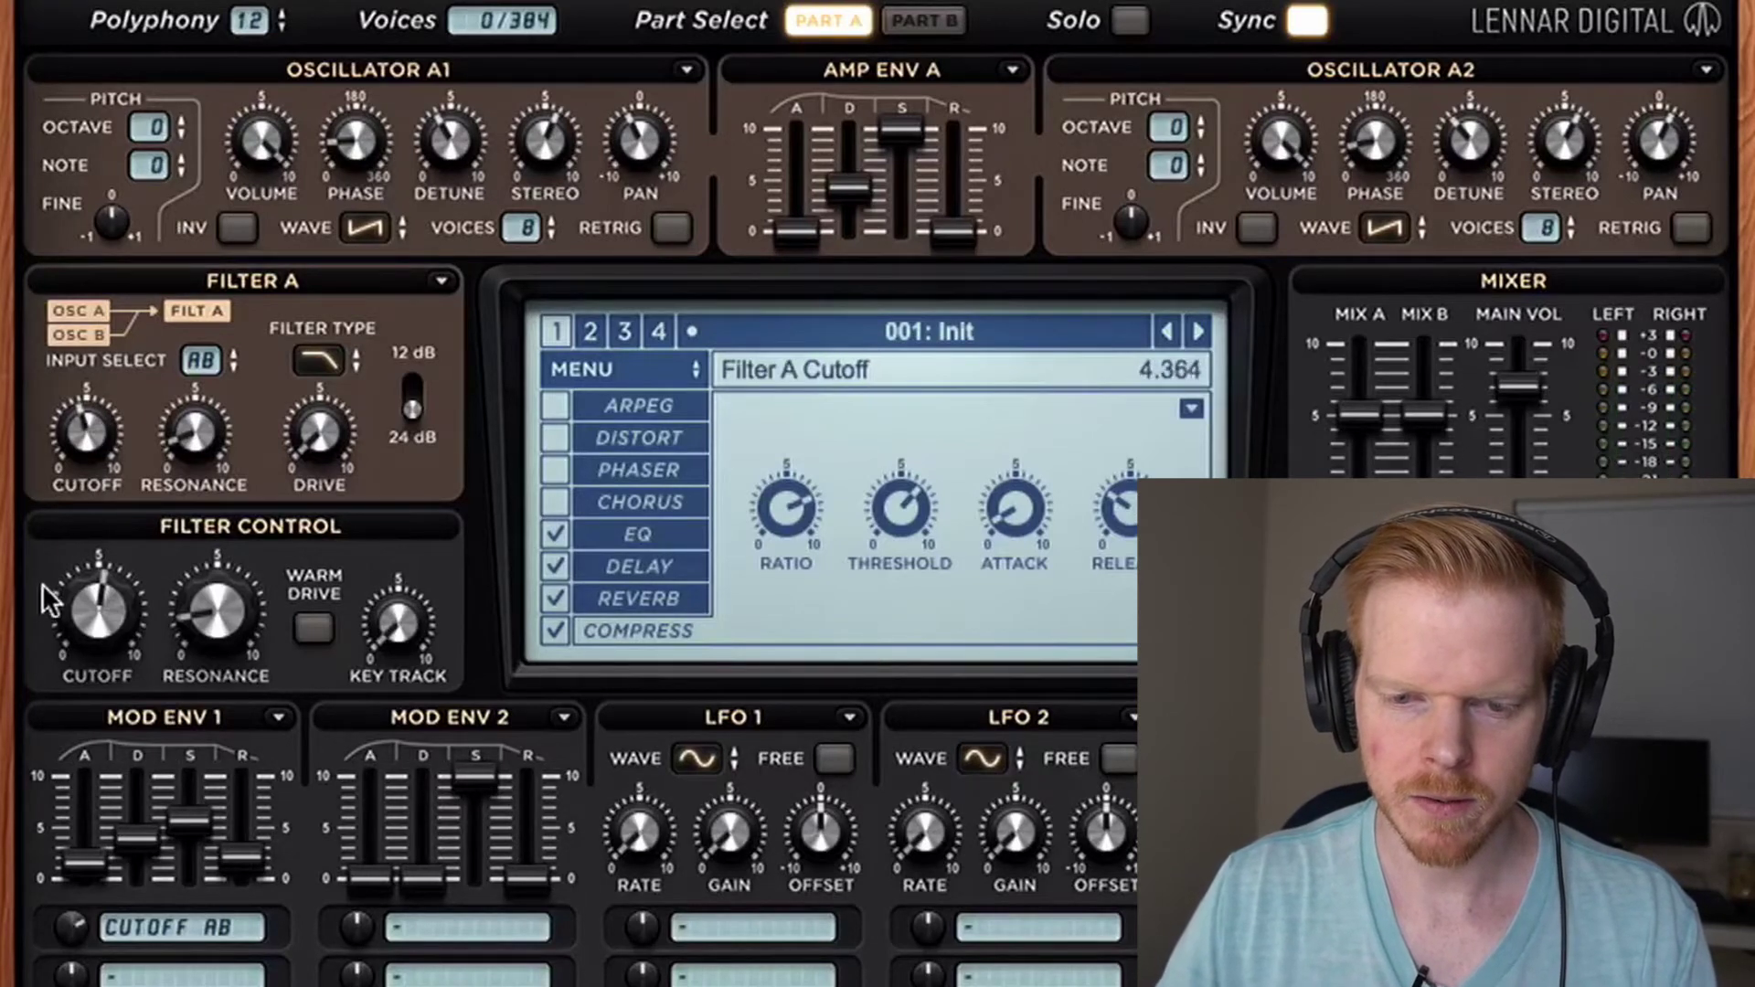
{"action": "left_click_drag", "start_coordinate": [88, 589], "coordinate": [134, 560]}
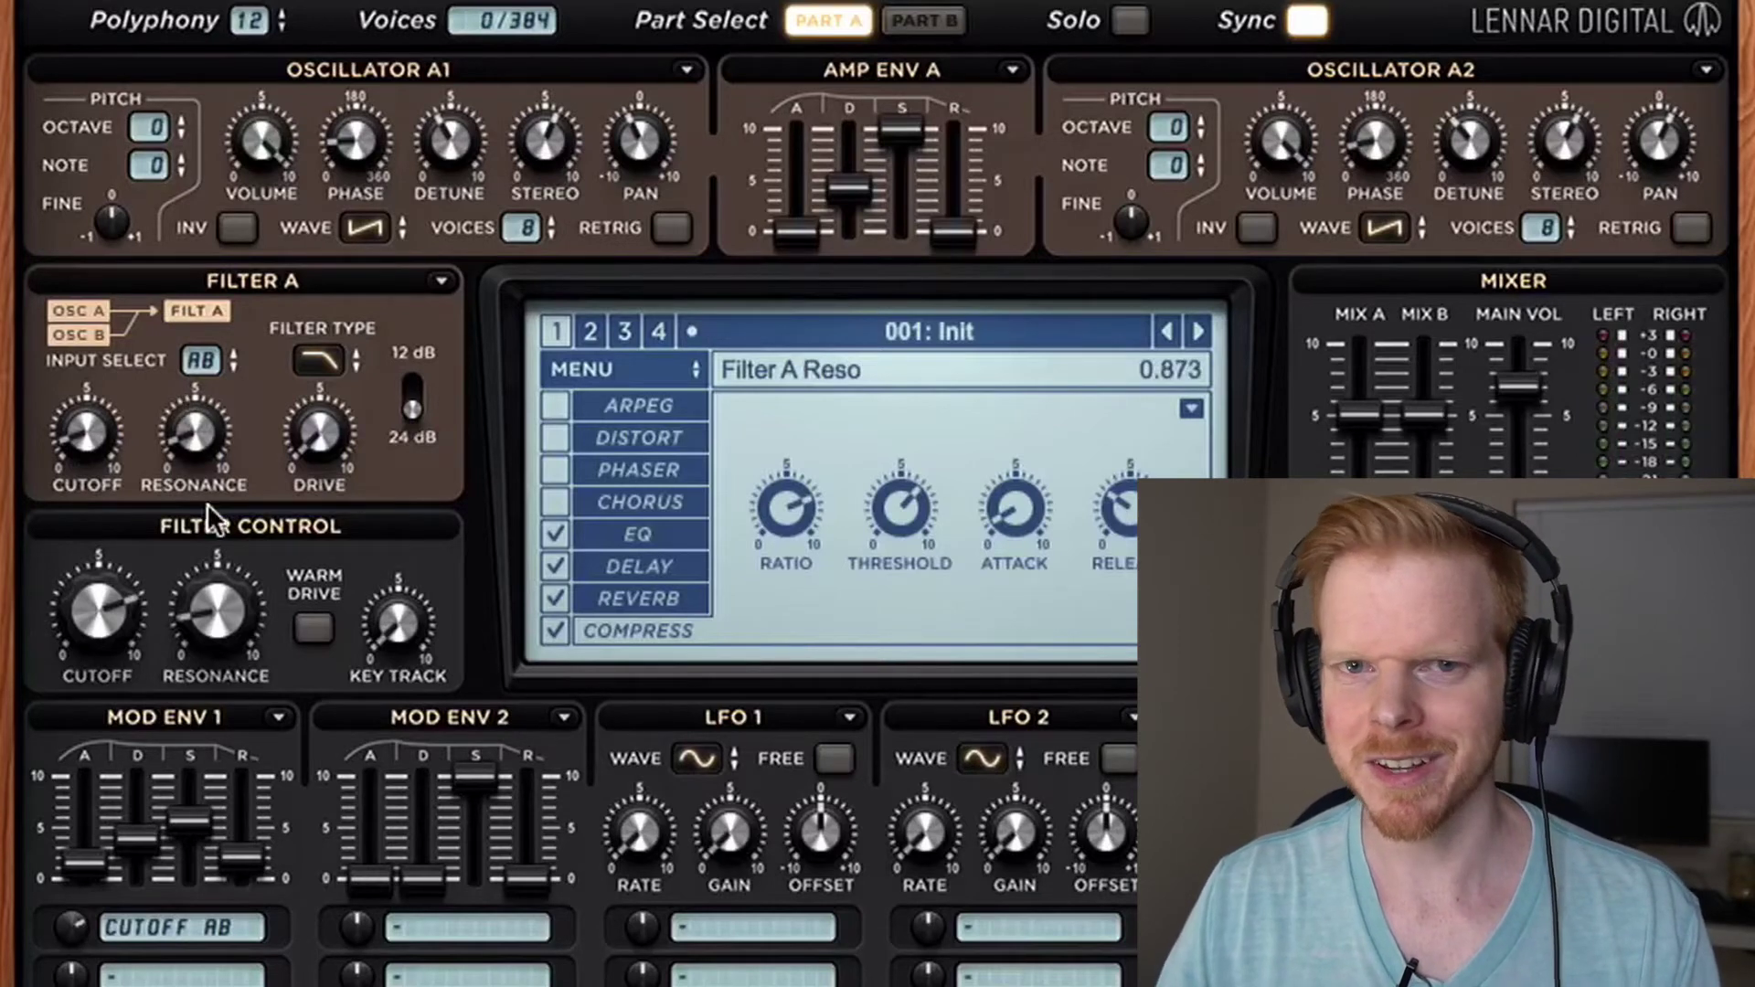
In part B, change Osc B2 to noise and route part B's oscillators into Filter B.
{"action": "left_click", "coordinate": [924, 20]}
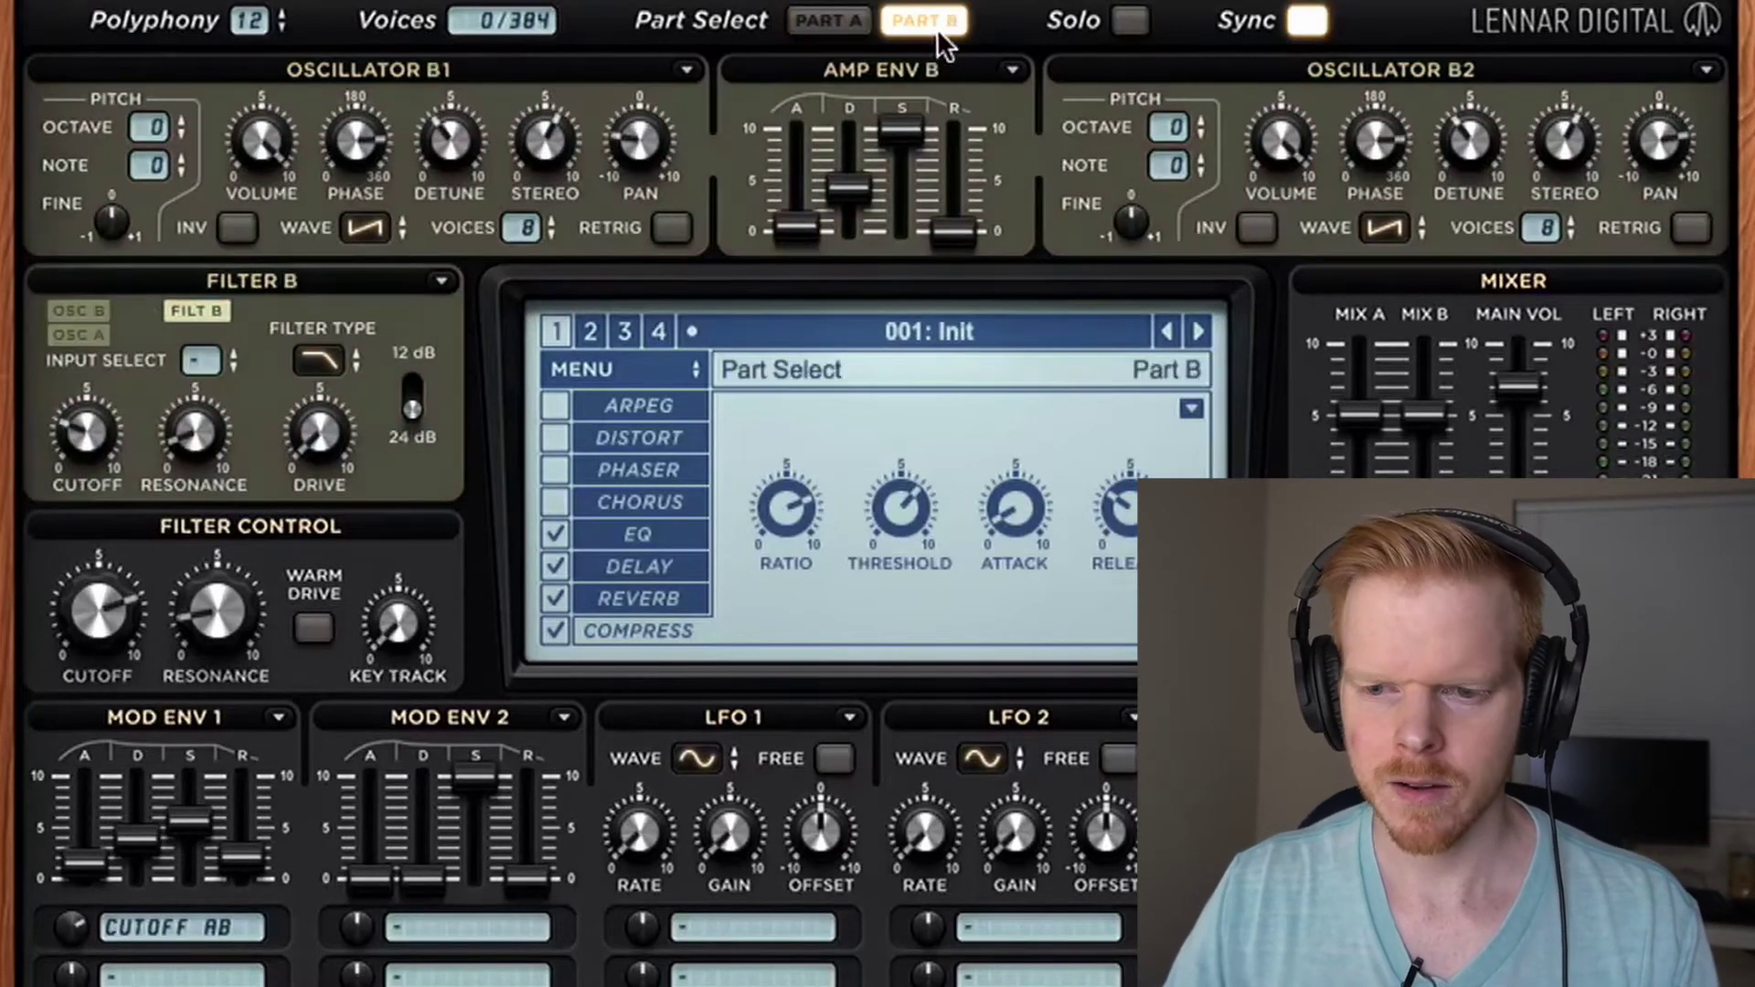
{"action": "left_click", "coordinate": [1386, 232]}
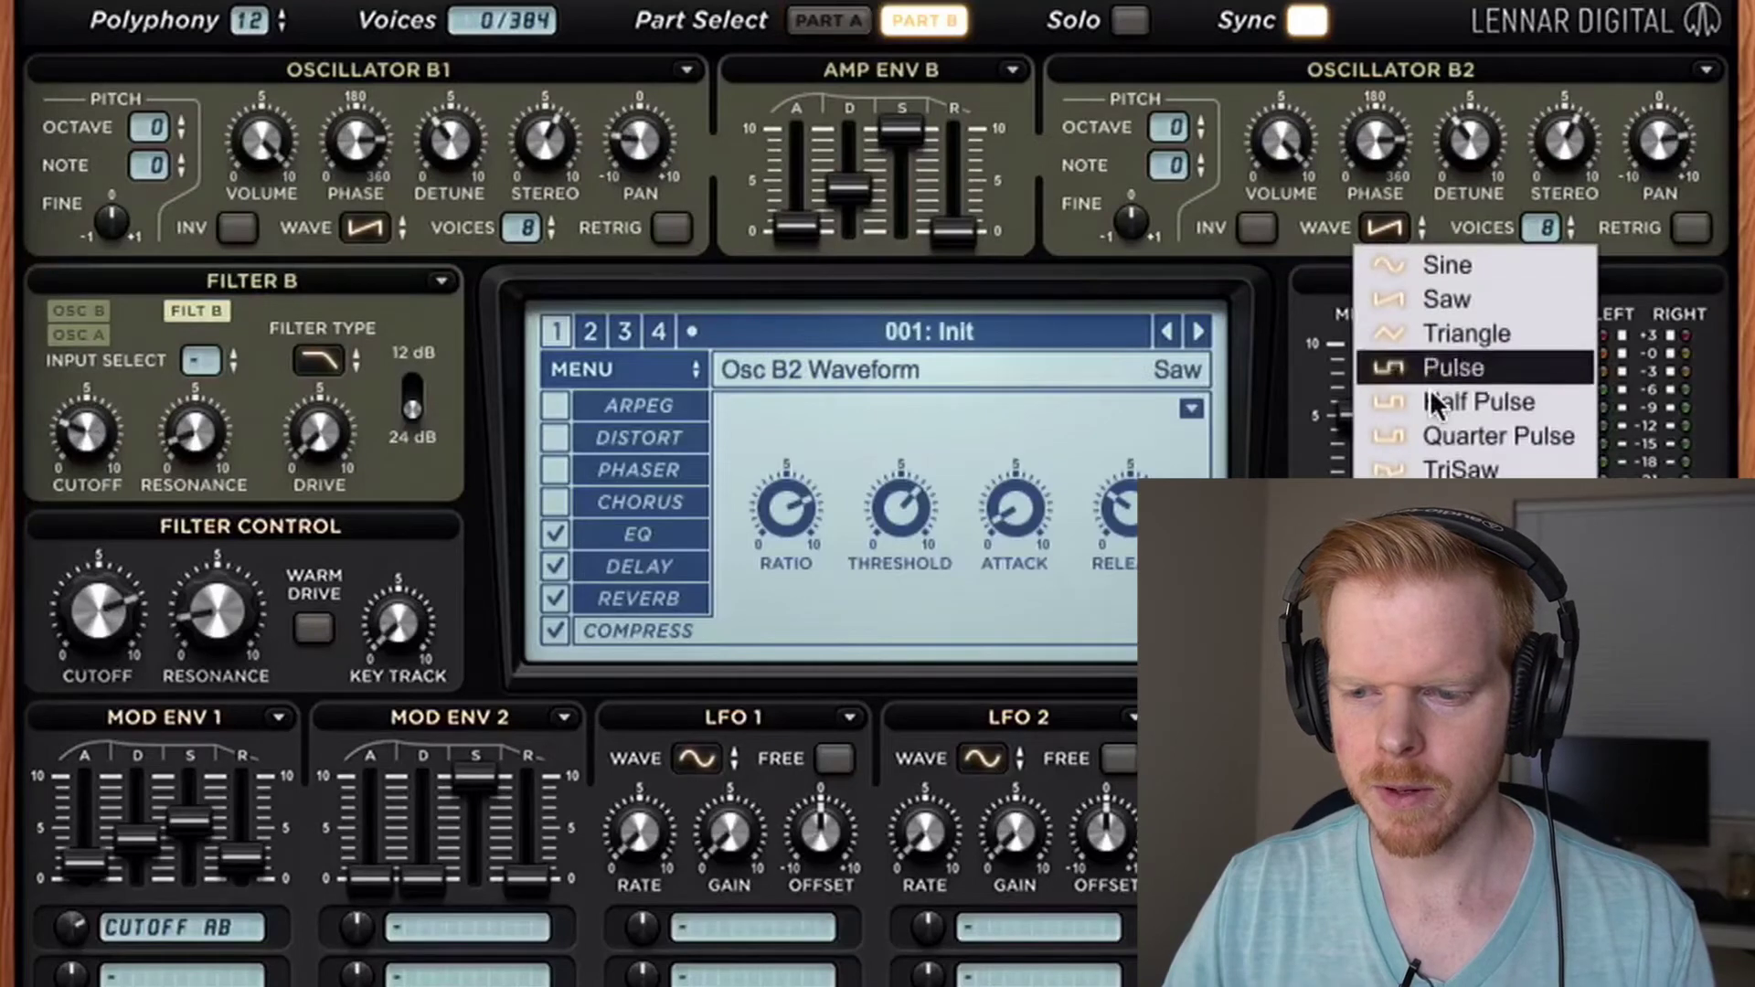
{"action": "left_click", "coordinate": [1463, 504]}
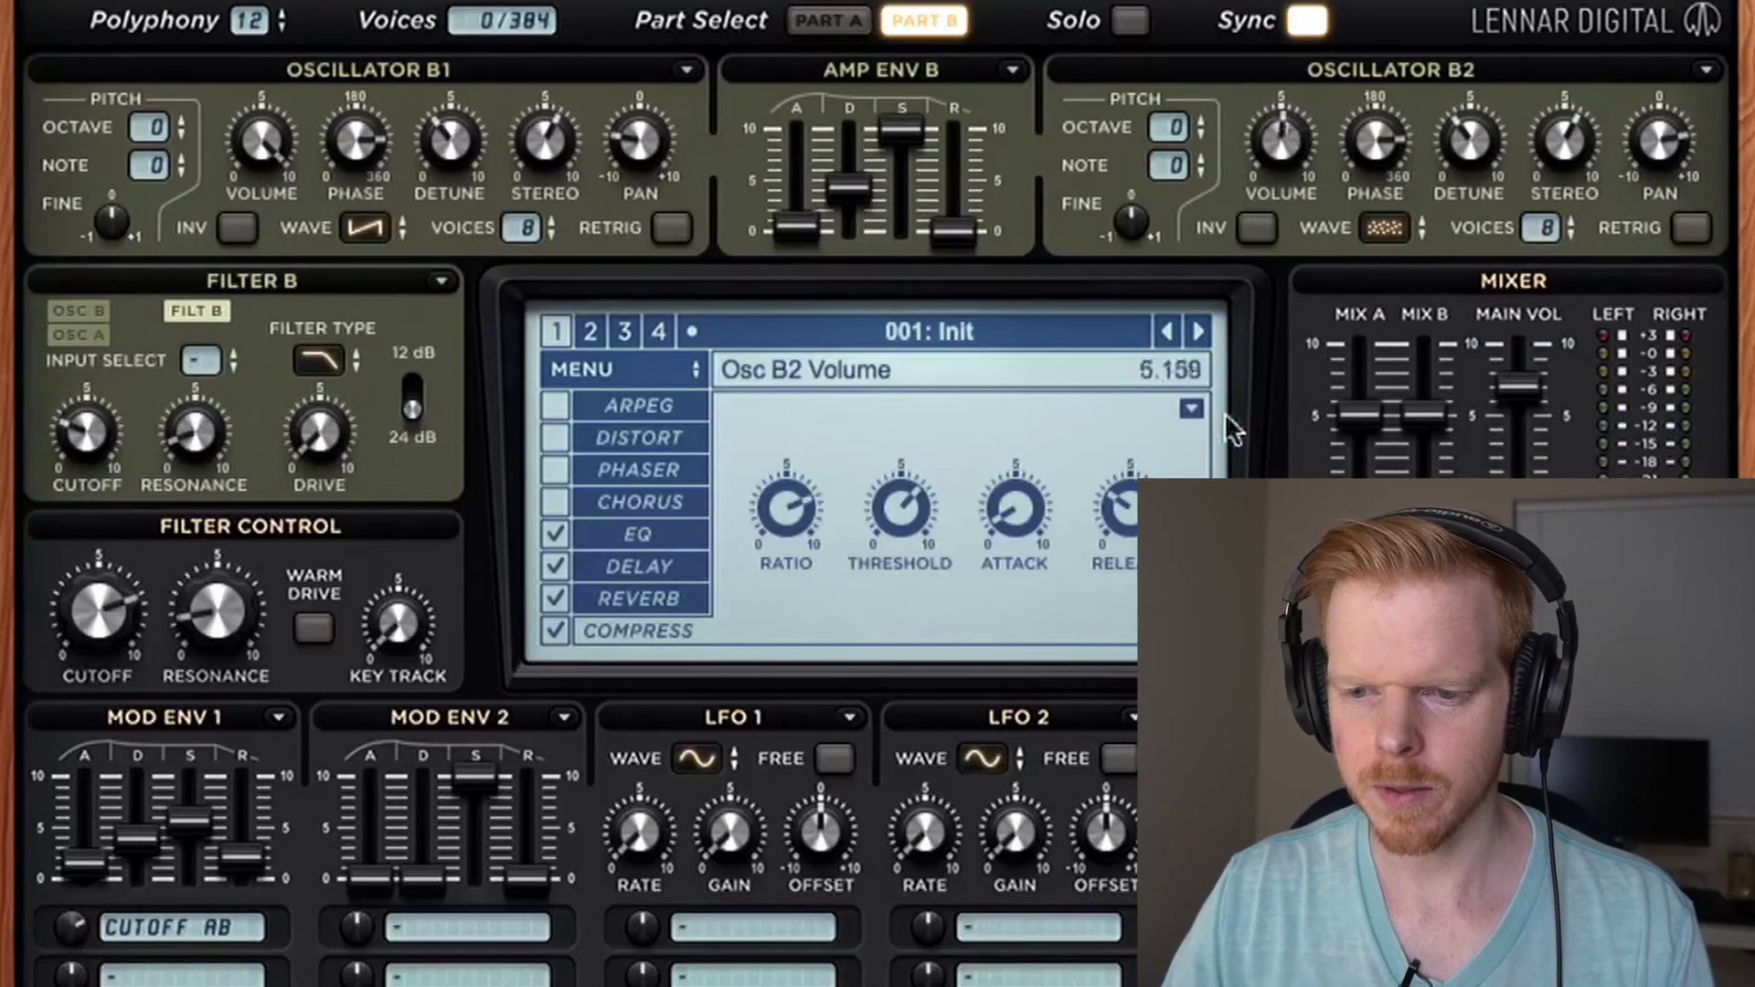
{"action": "left_click", "coordinate": [201, 360]}
{"action": "left_click", "coordinate": [230, 397]}
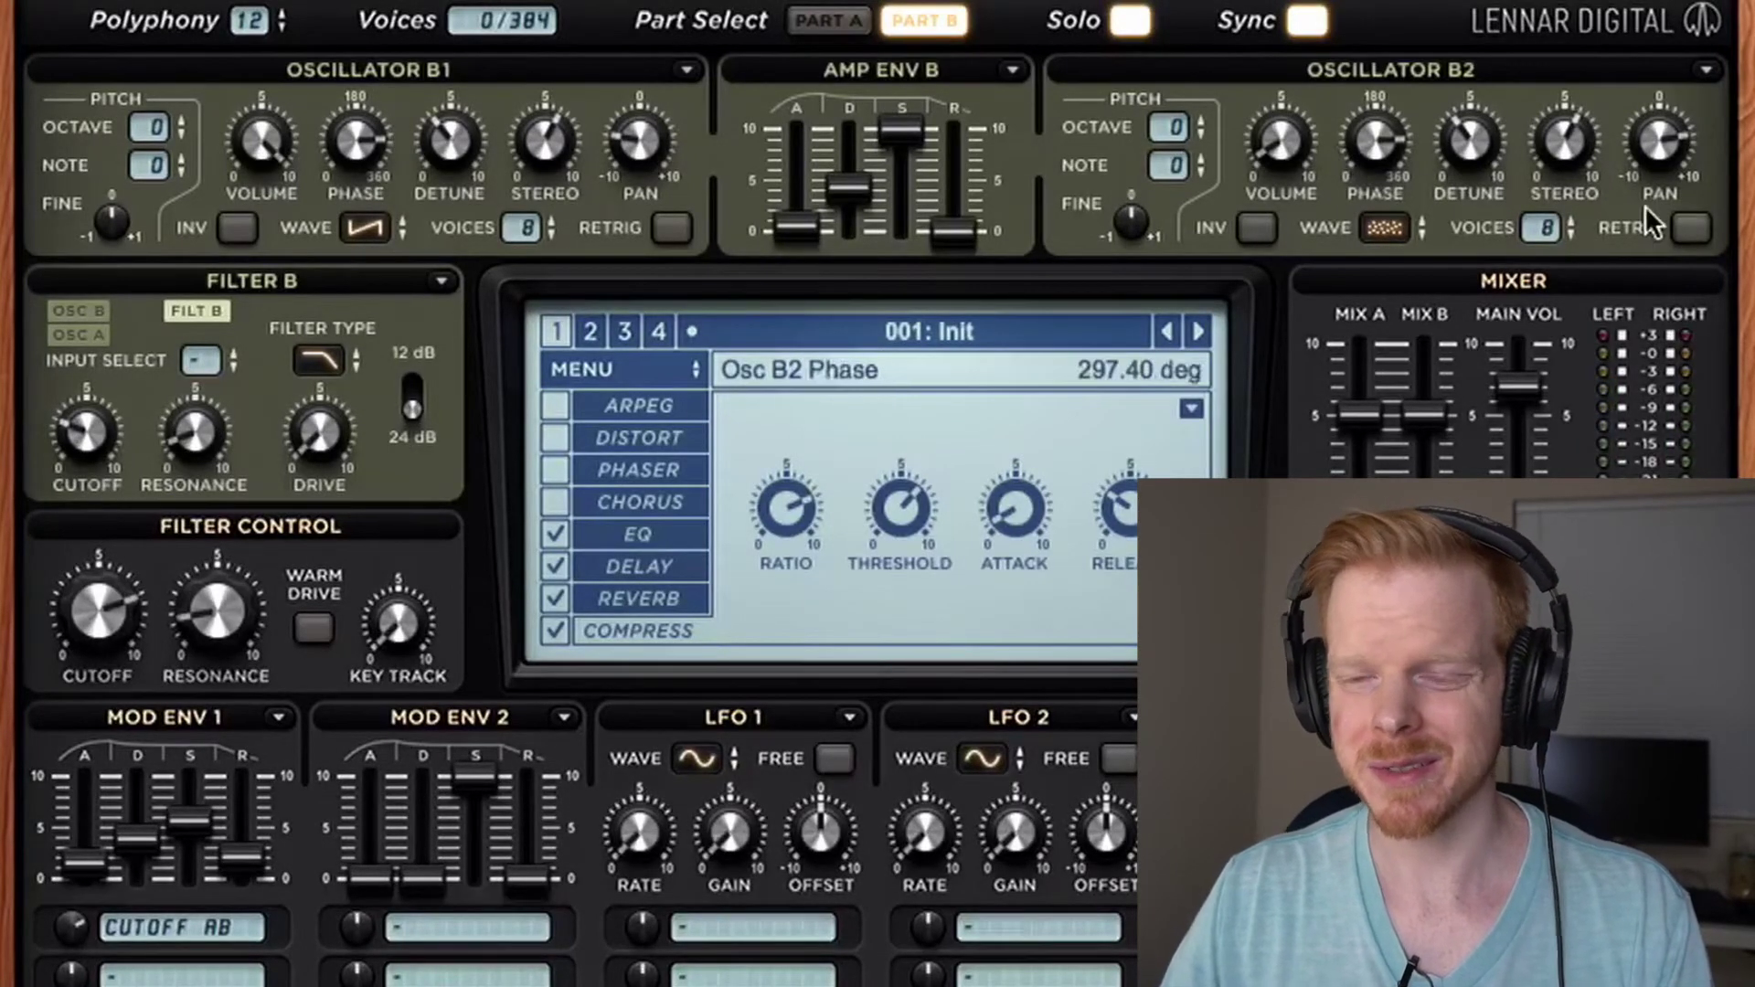
Bring Osc B1's pan toward centre, widen its stereo spread to maximum, and reset Filter B's input.
{"action": "left_click_drag", "start_coordinate": [628, 141], "coordinate": [665, 3]}
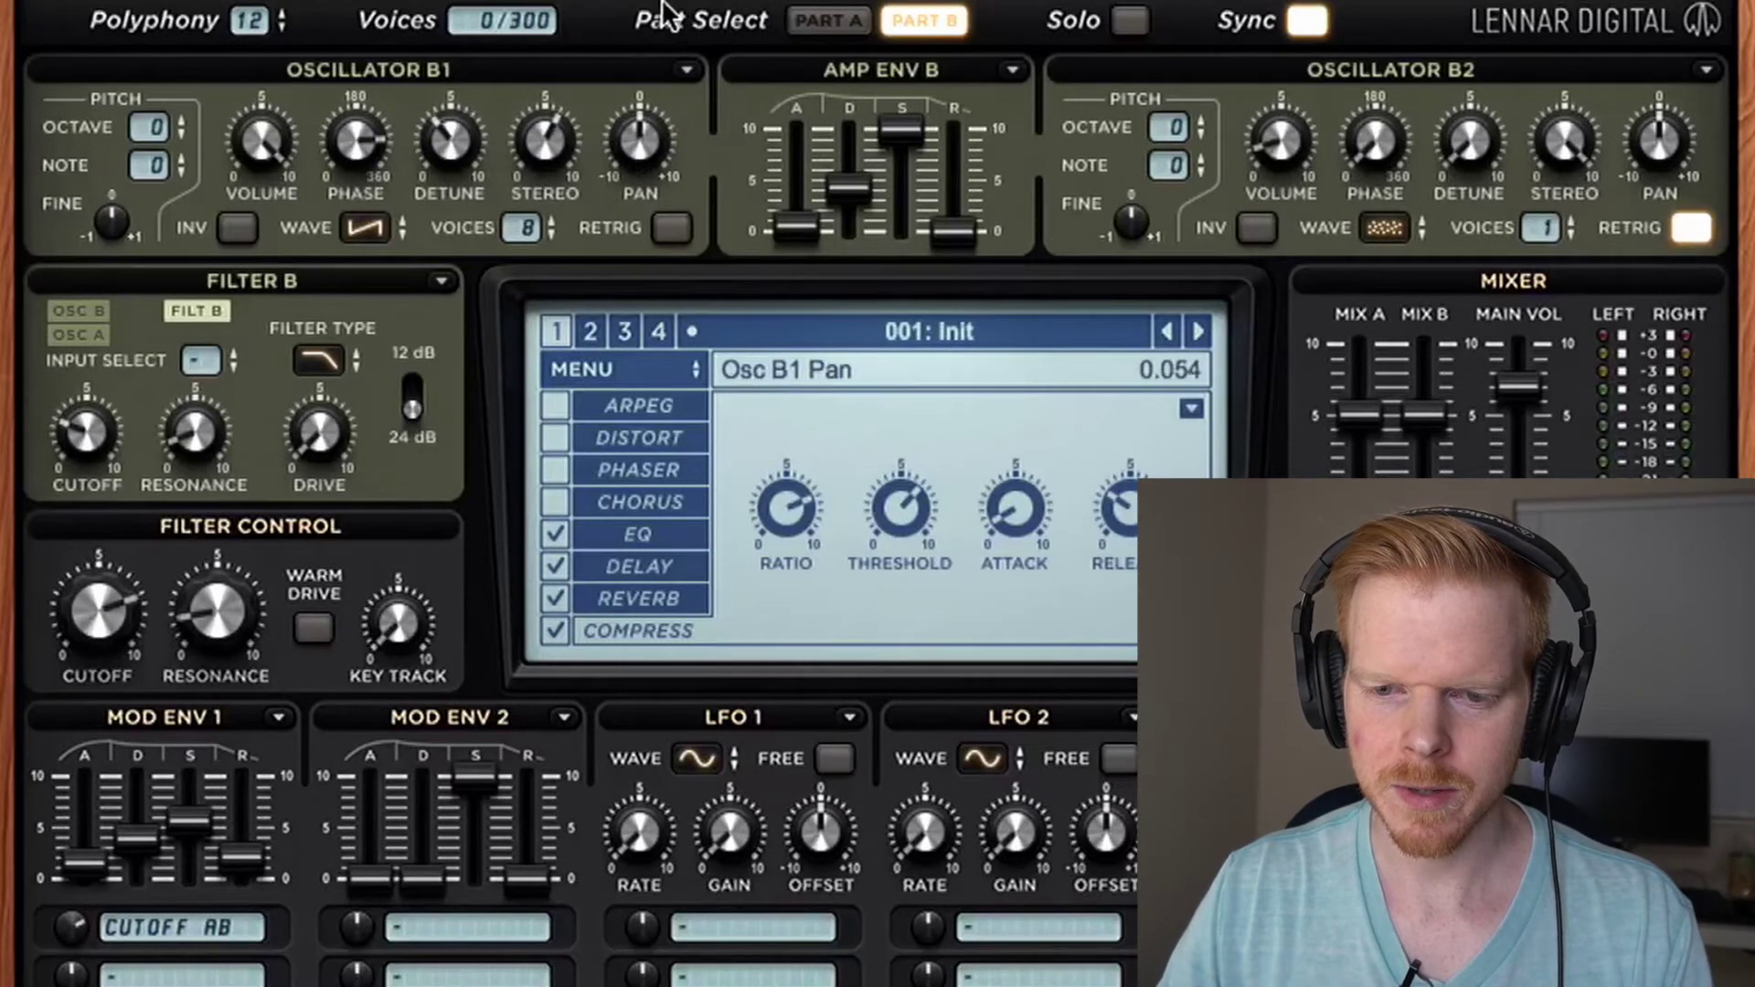
{"action": "left_click_drag", "start_coordinate": [541, 134], "coordinate": [549, 73]}
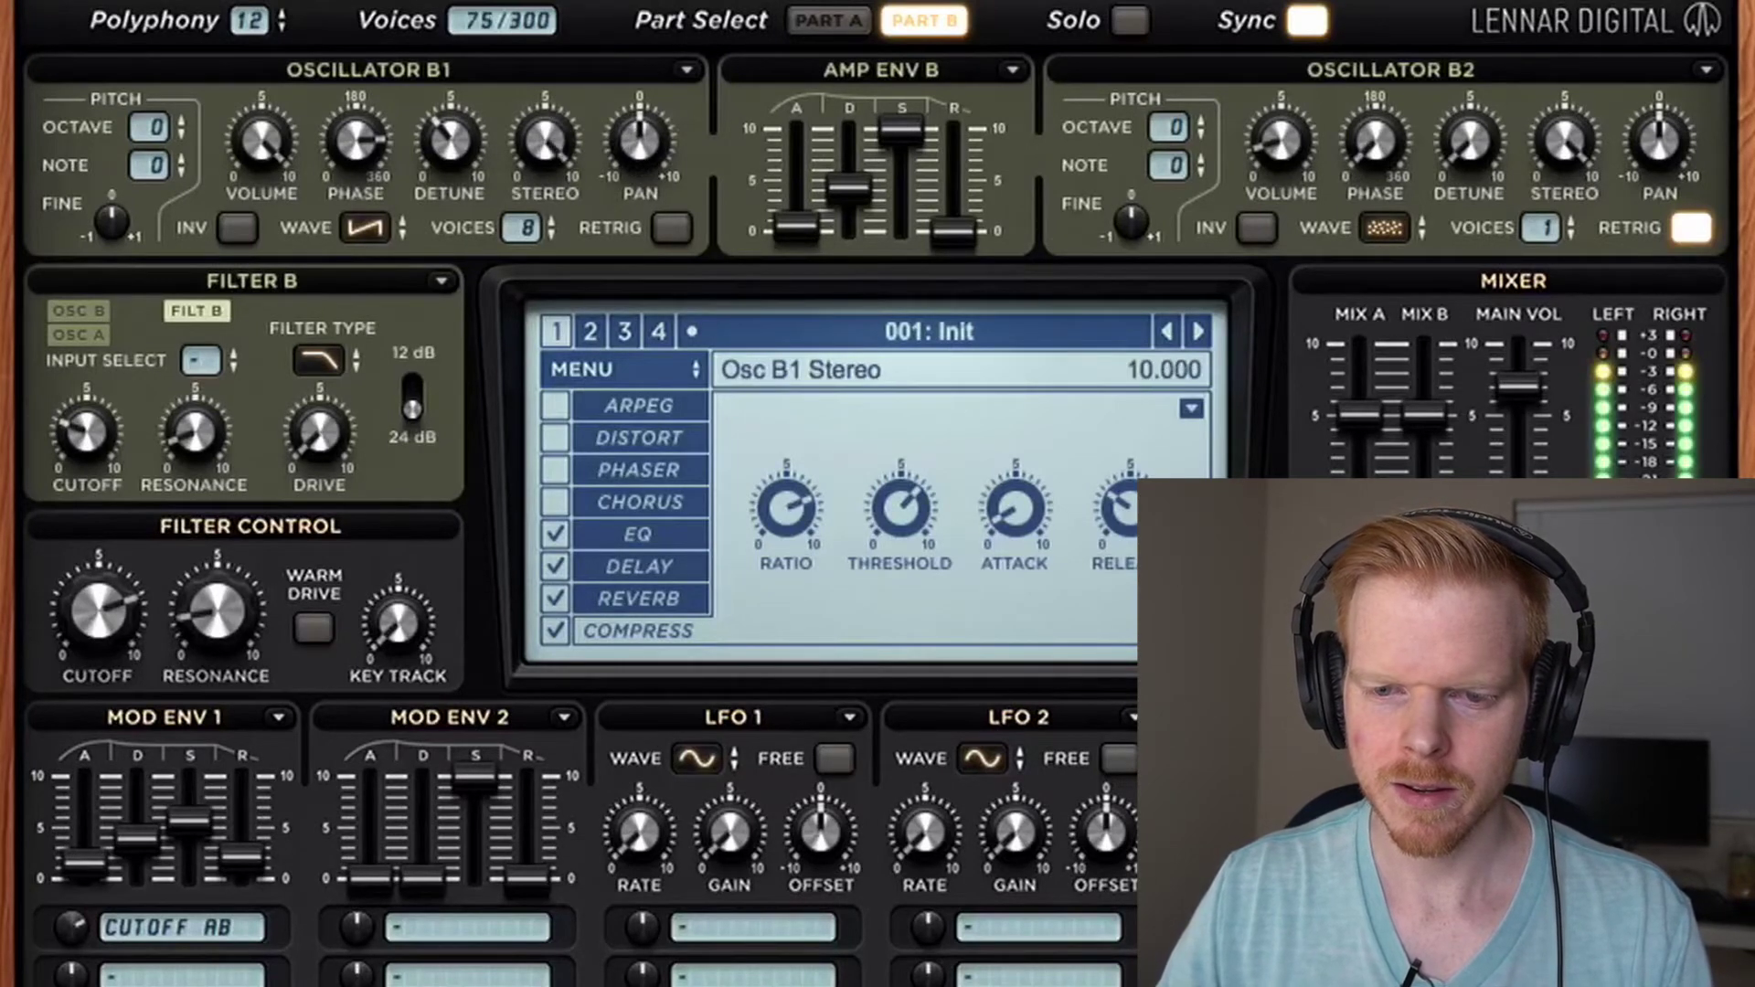
{"action": "left_click", "coordinate": [201, 360]}
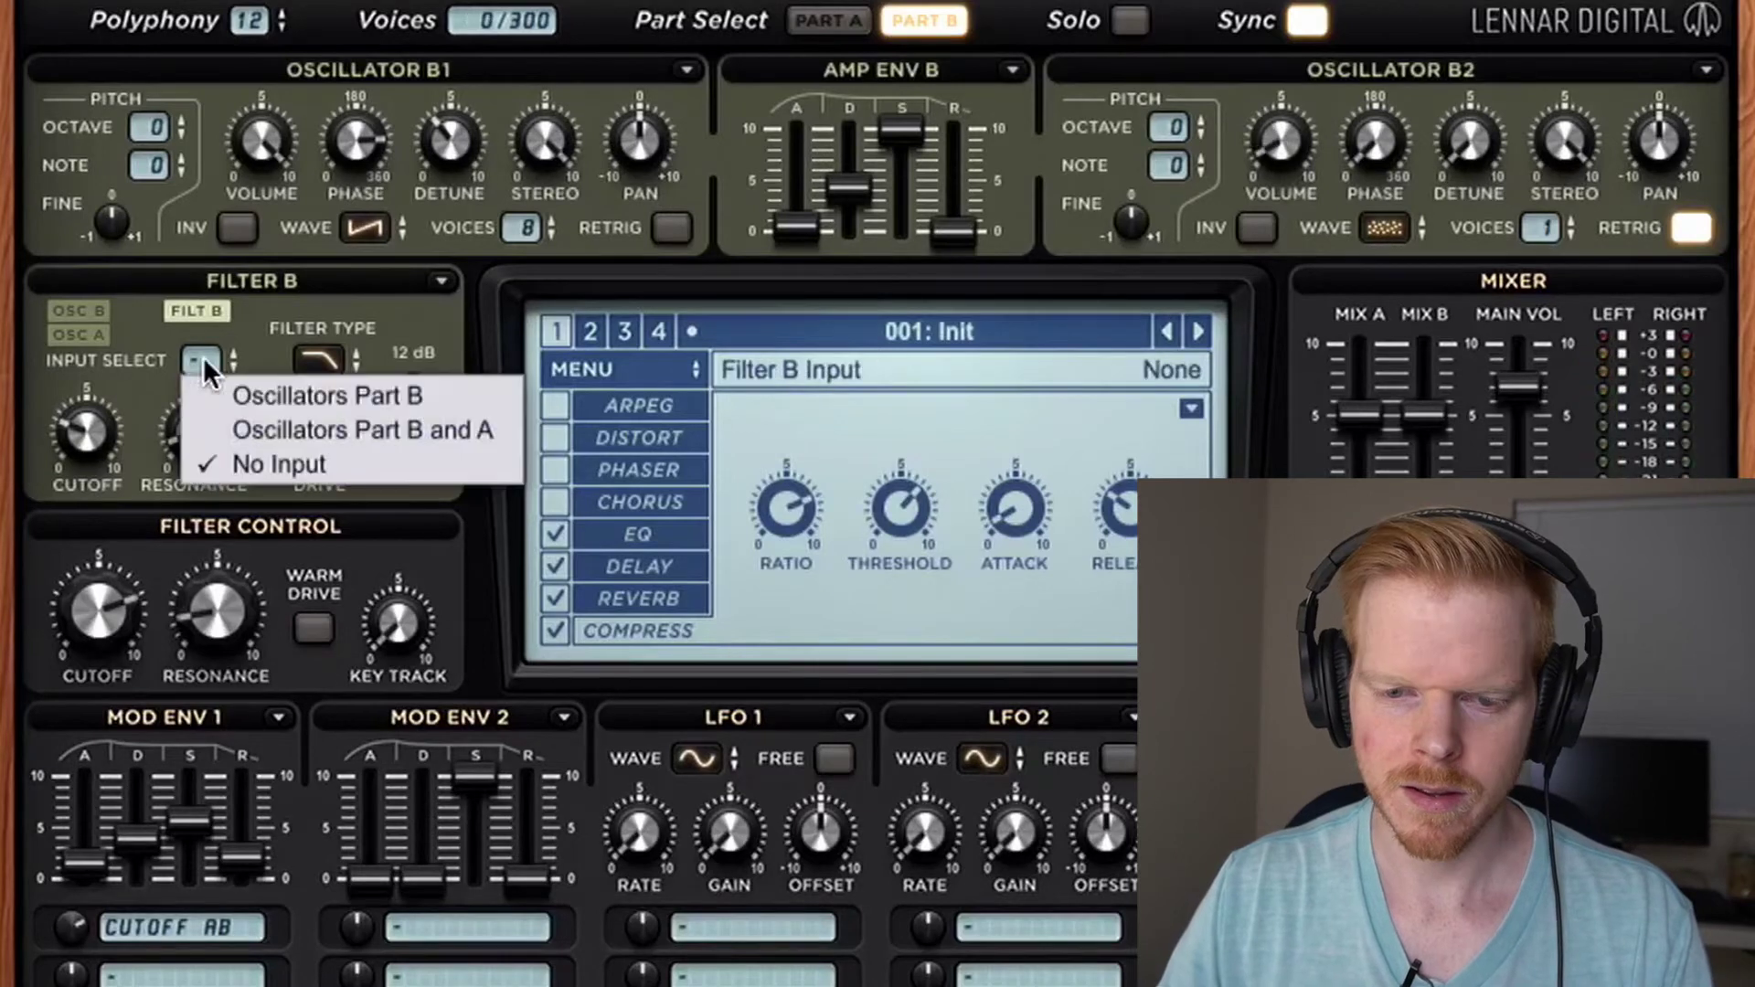
{"action": "left_click", "coordinate": [250, 395]}
Set Part A's Filter A input to oscillators A only.
{"action": "left_click", "coordinate": [828, 20]}
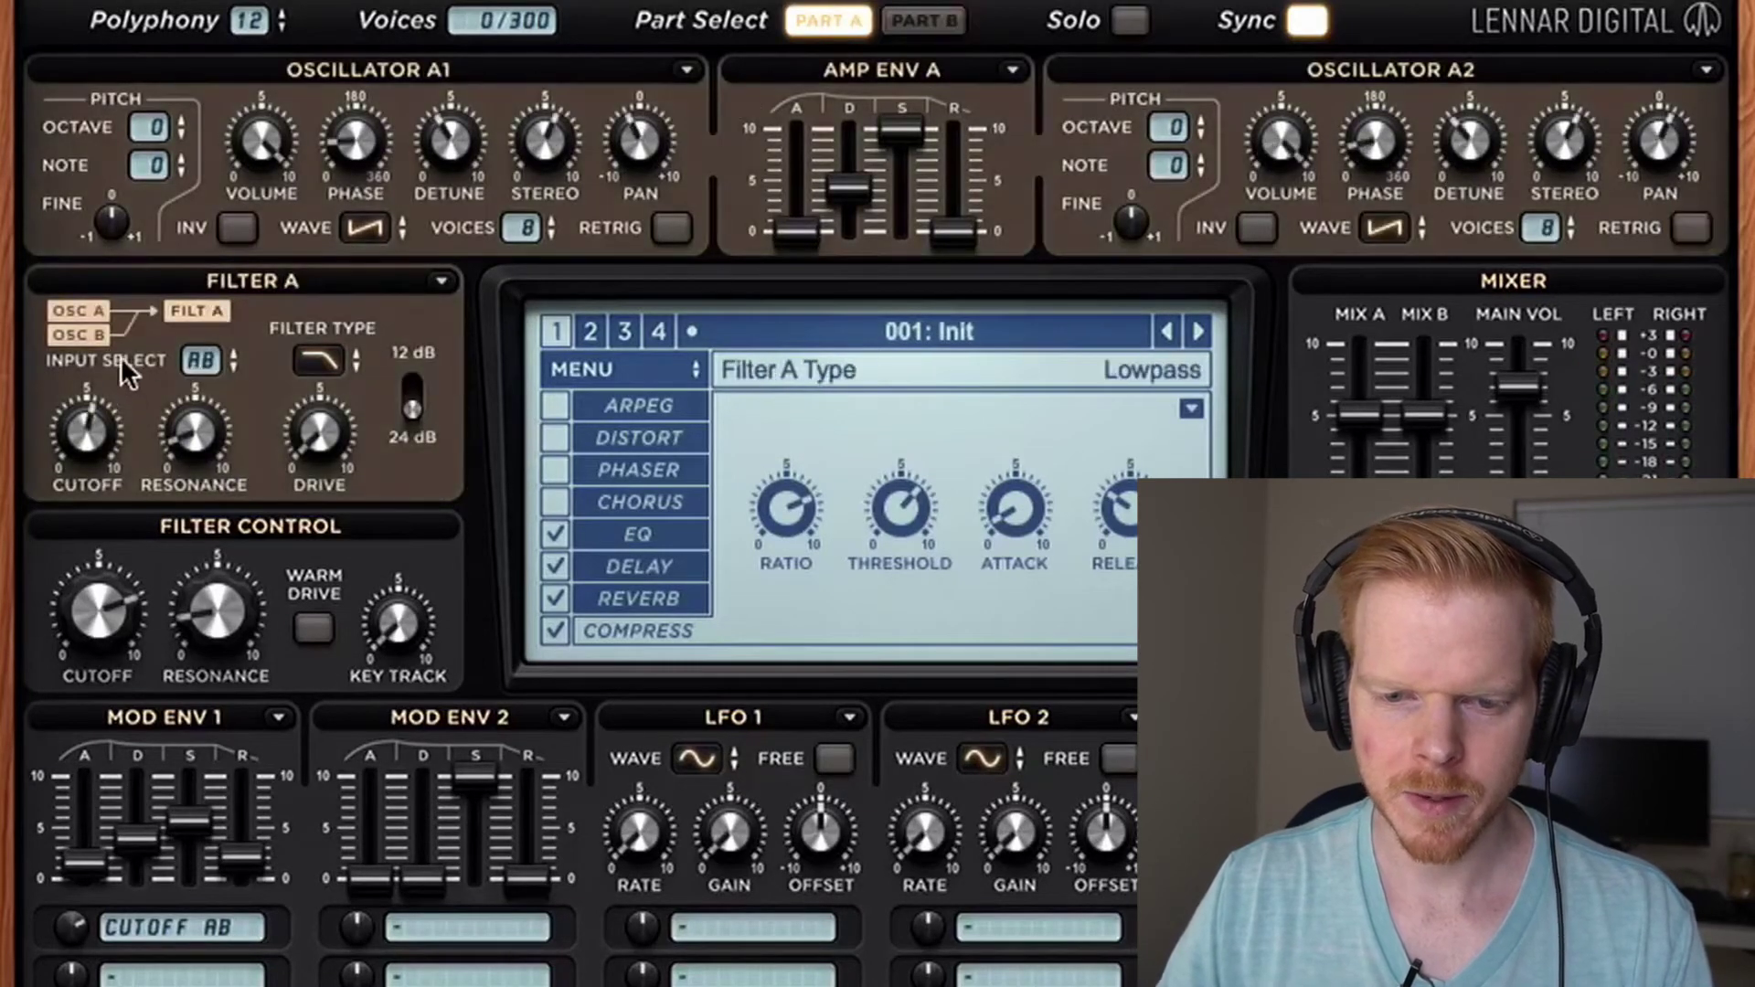
{"action": "left_click", "coordinate": [201, 359]}
{"action": "left_click", "coordinate": [229, 394]}
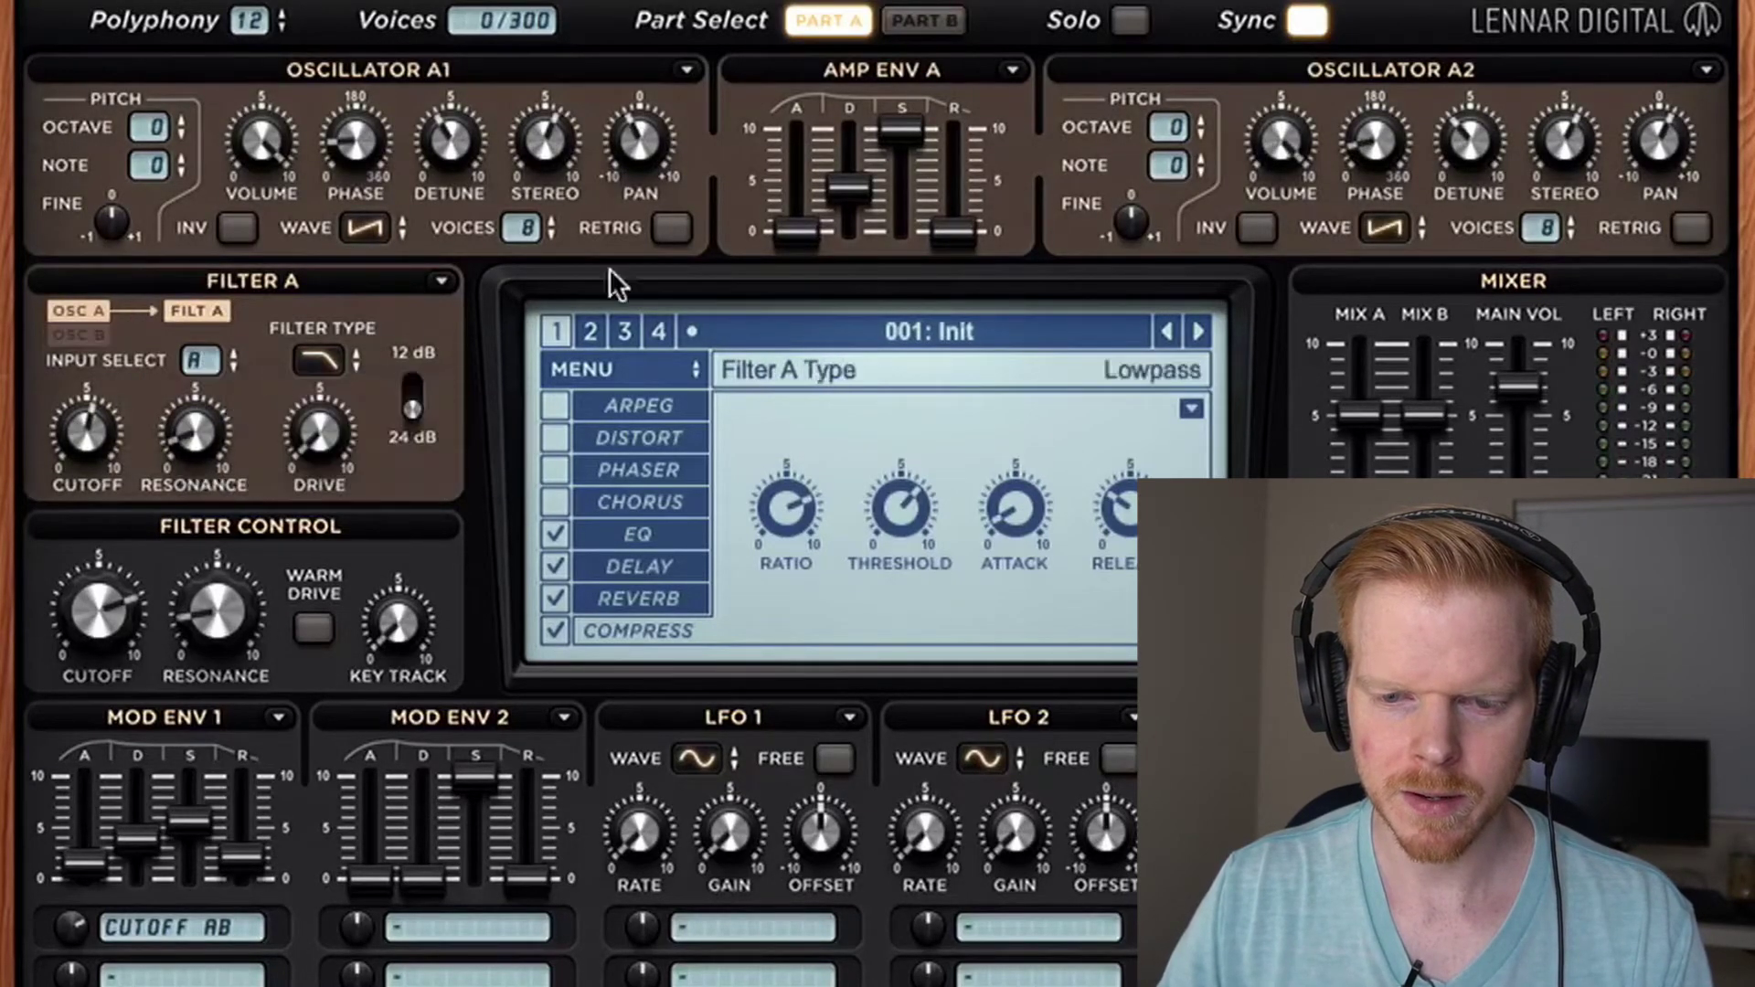
Solo Part B and raise its filter resonance.
{"action": "left_click", "coordinate": [923, 20]}
{"action": "left_click", "coordinate": [1130, 20]}
{"action": "mouse_move", "coordinate": [99, 443]}
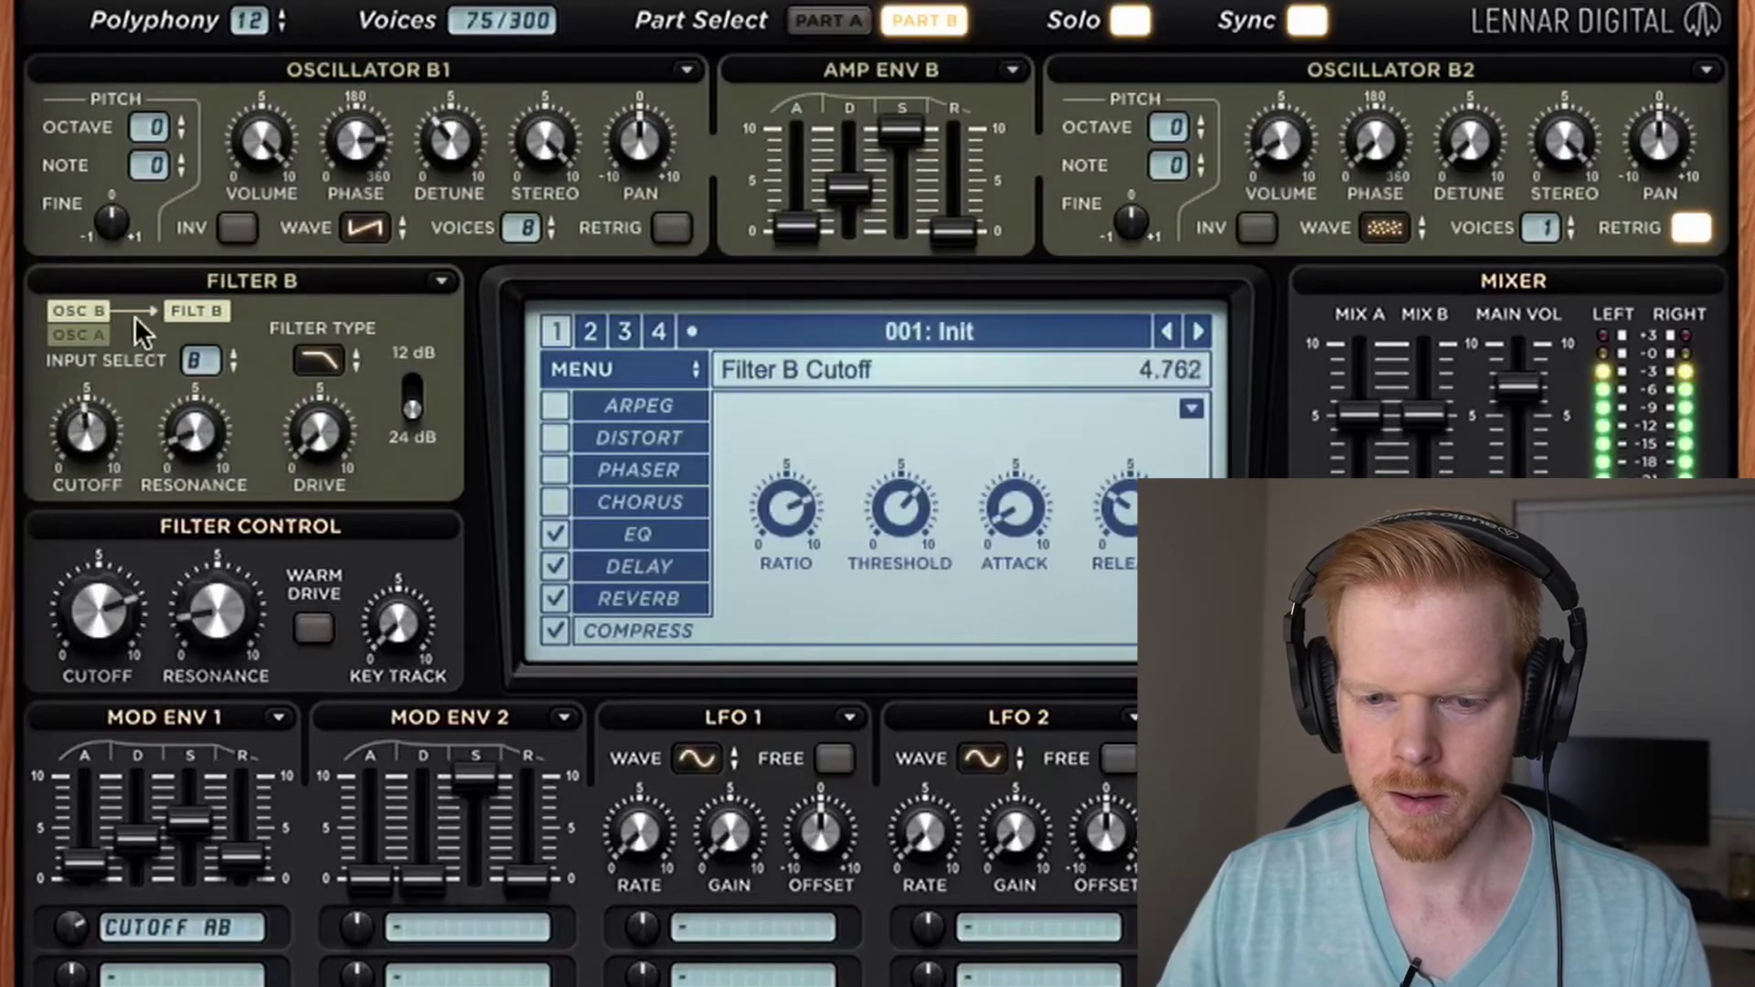
{"action": "left_click_drag", "start_coordinate": [163, 440], "coordinate": [233, 282]}
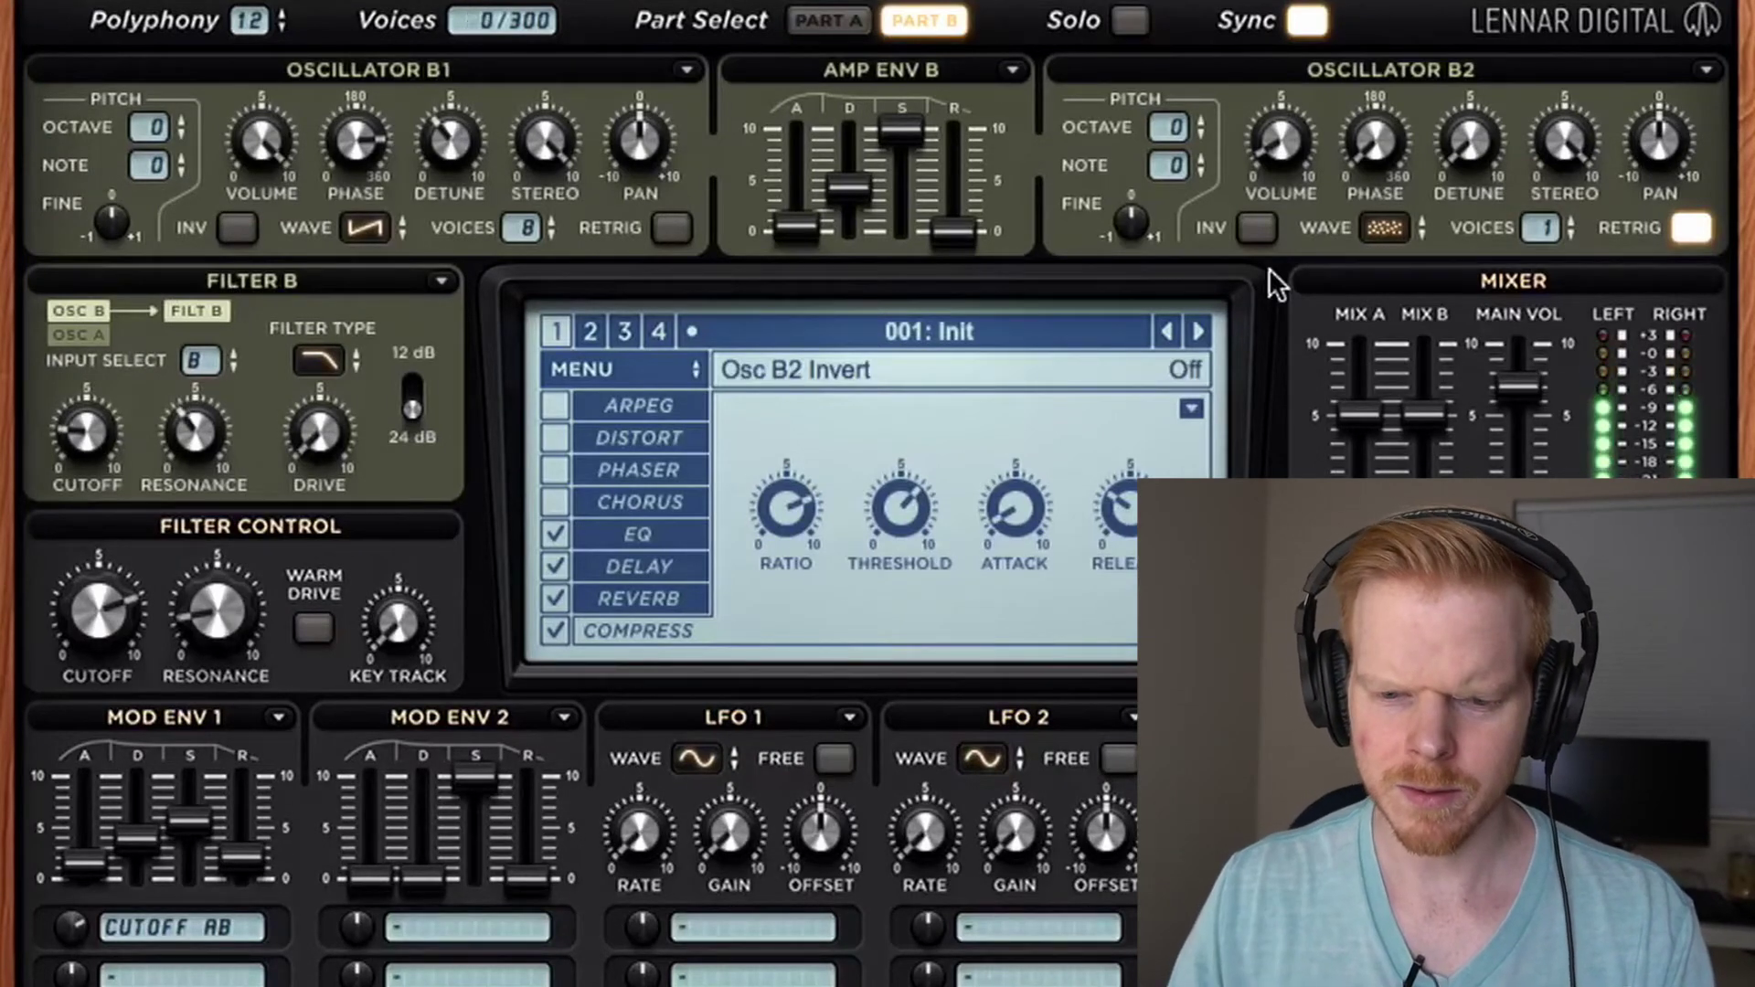
Make Osc B2 an 8-voice pulse wave, then return to Part A.
{"action": "left_click", "coordinate": [1386, 227]}
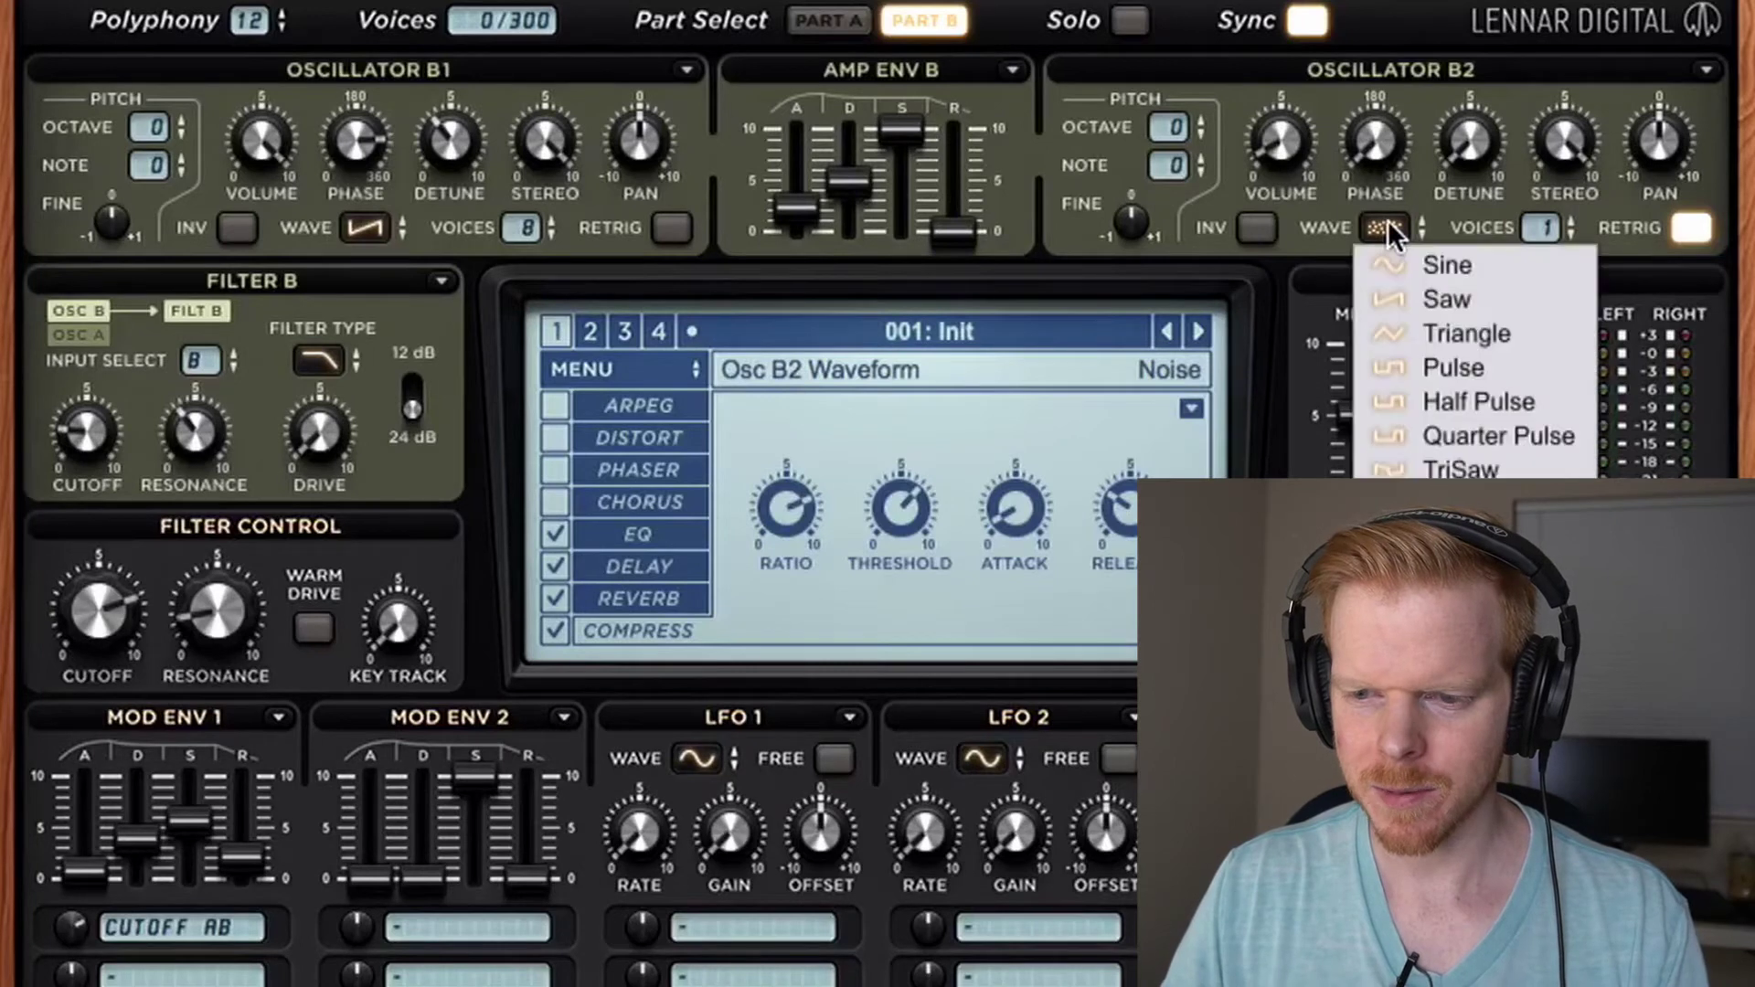
{"action": "left_click", "coordinate": [1445, 367]}
{"action": "left_click", "coordinate": [1691, 228]}
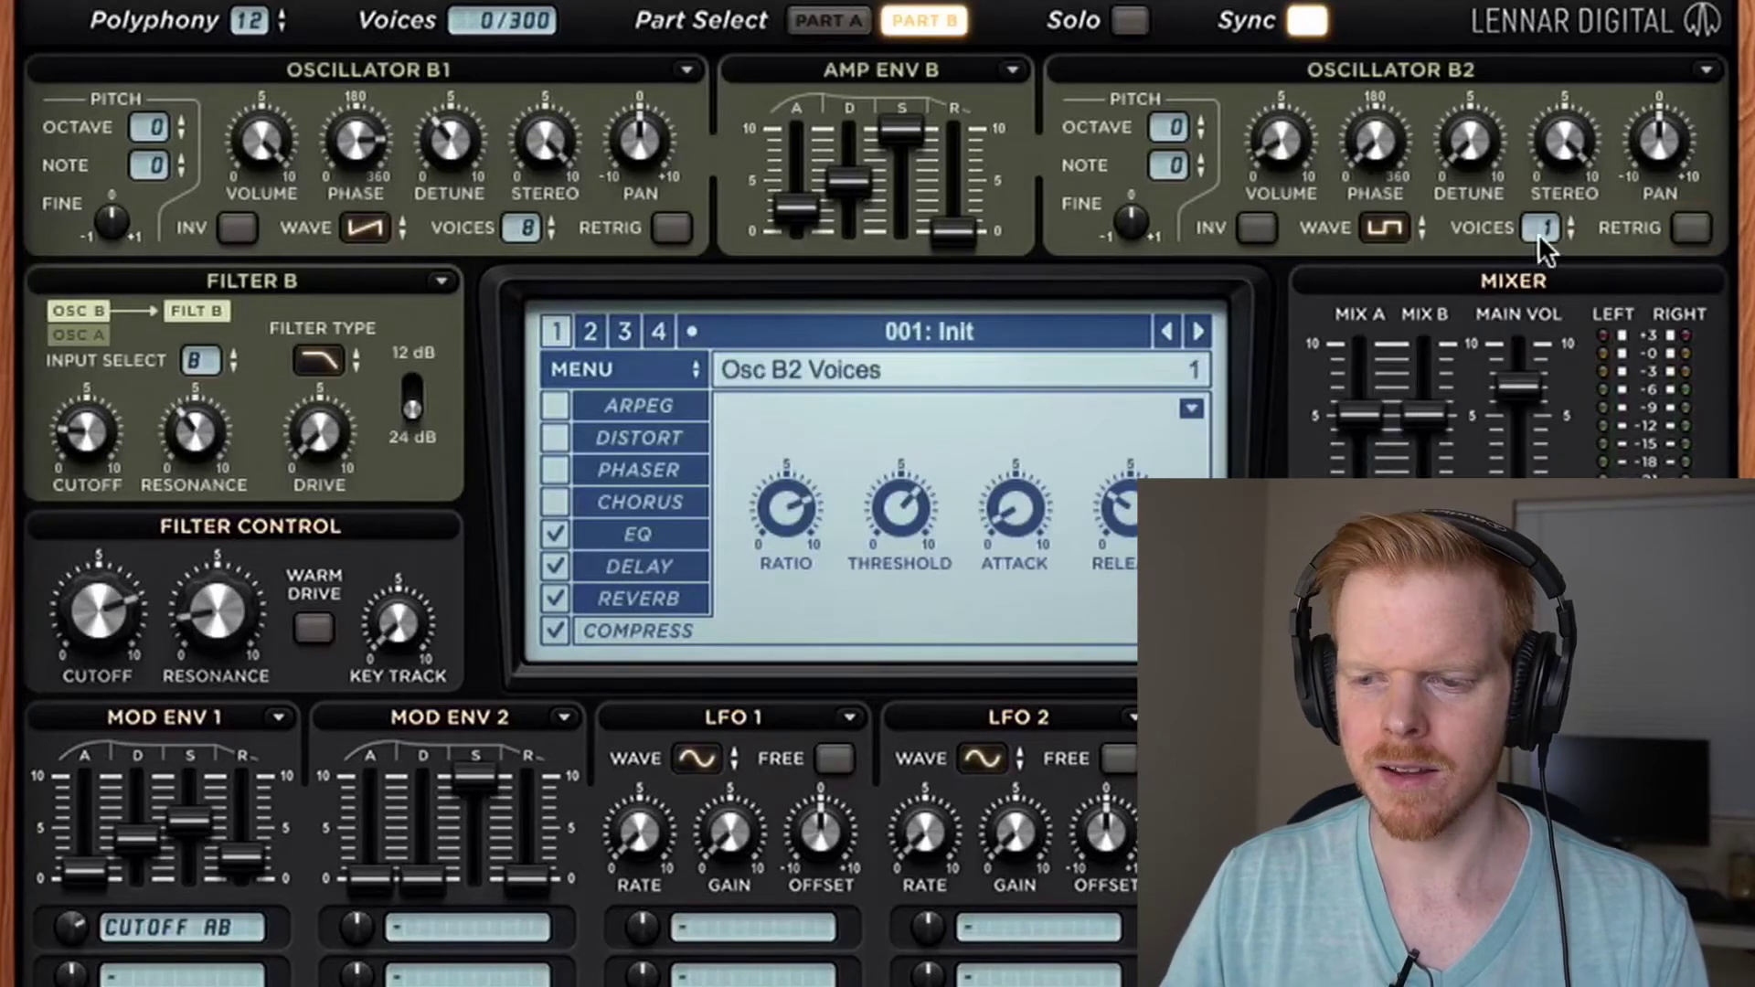
{"action": "scroll", "coordinate": [1545, 227], "scroll_direction": "up", "scroll_amount": 7}
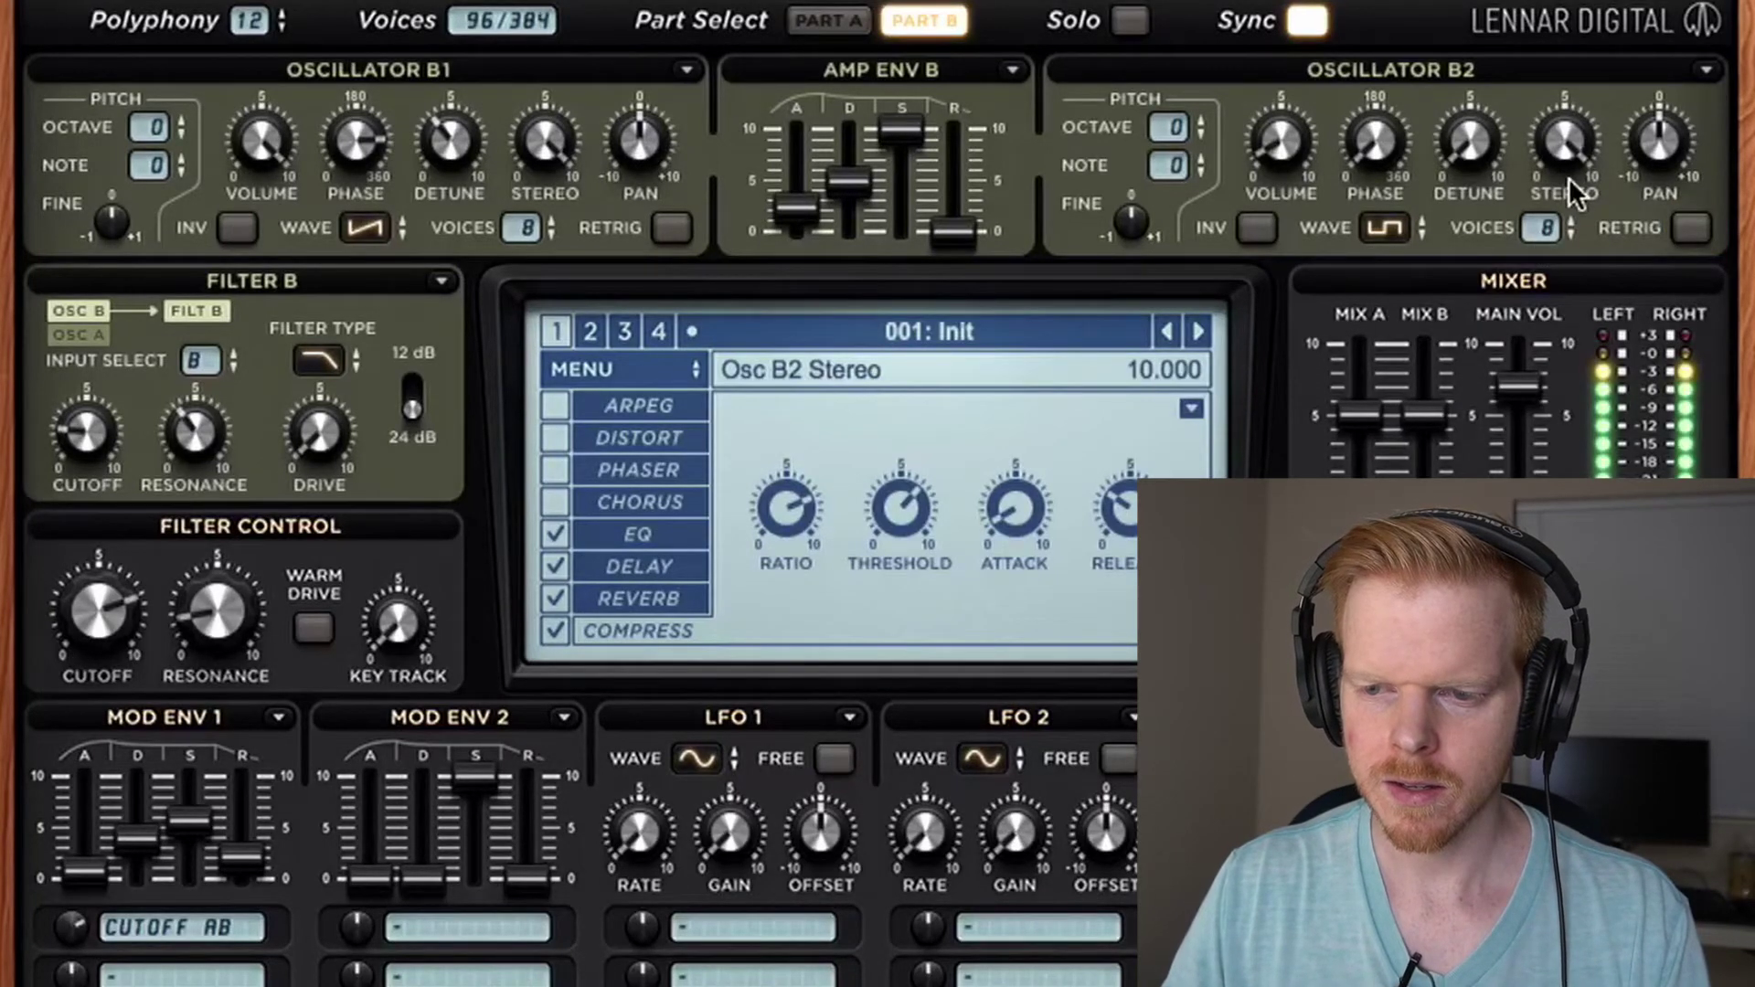
{"action": "left_click", "coordinate": [827, 20]}
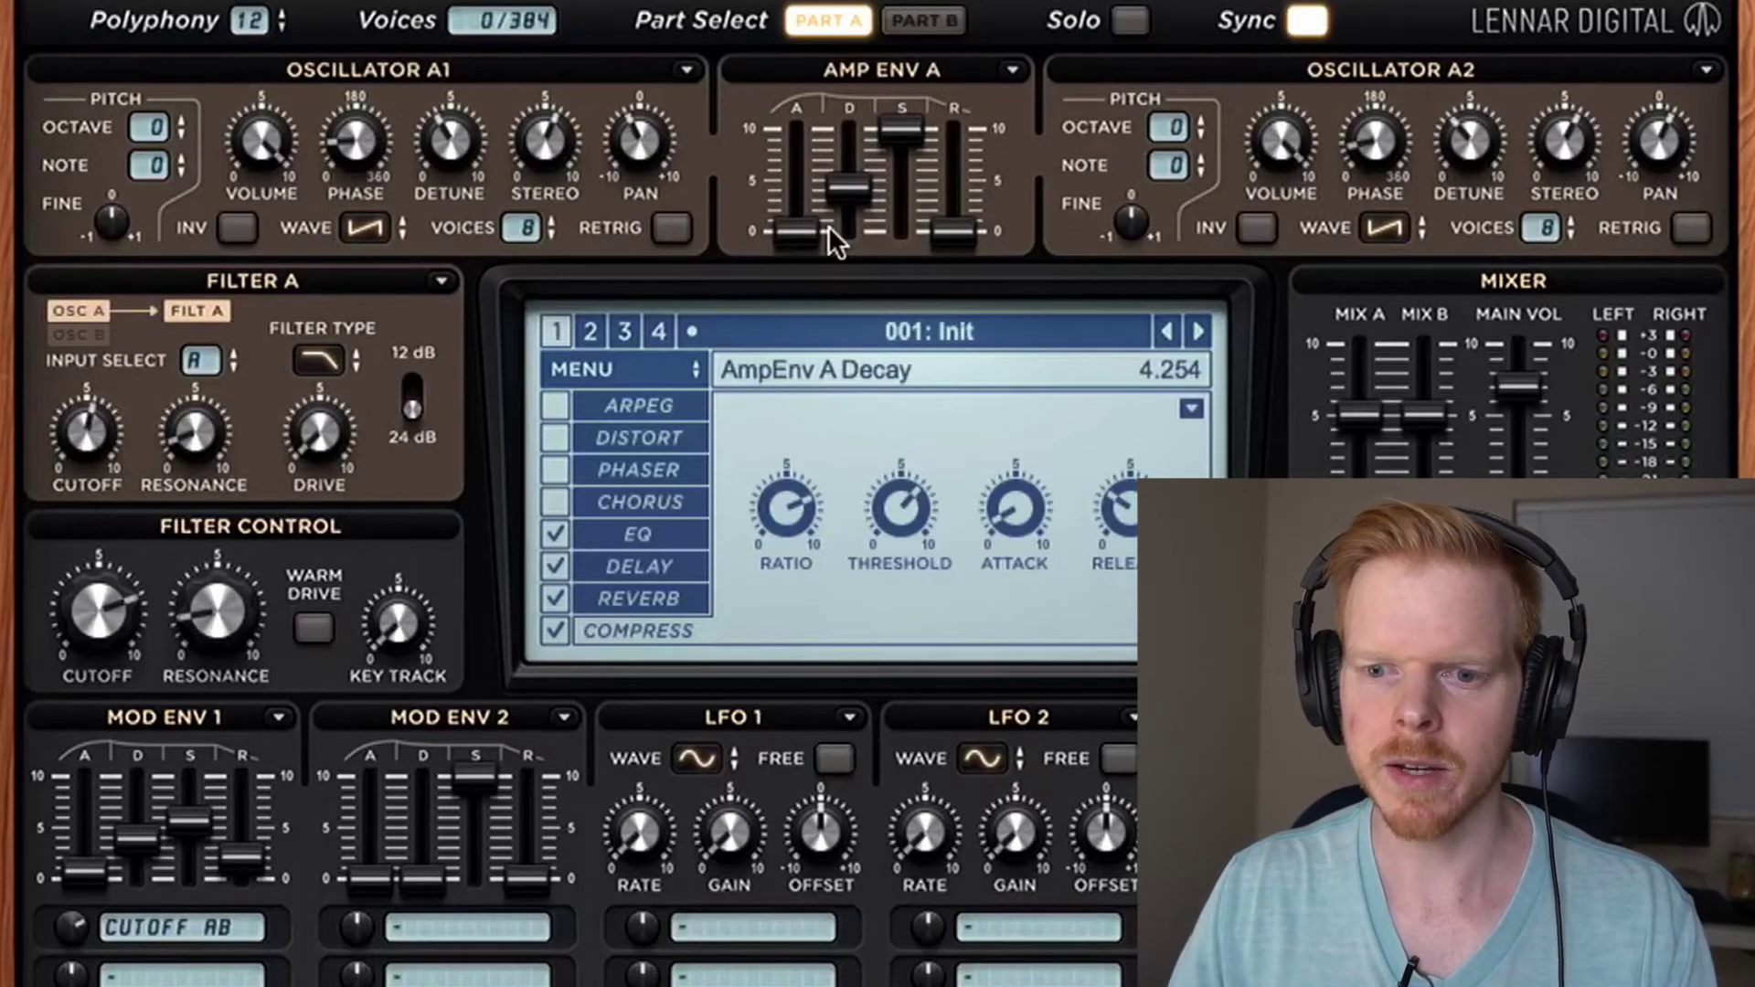
With solo on in Part B, raise Osc B2 volume to 8.505 and switch its wave from pulse to saw.
{"action": "left_click", "coordinate": [1134, 20]}
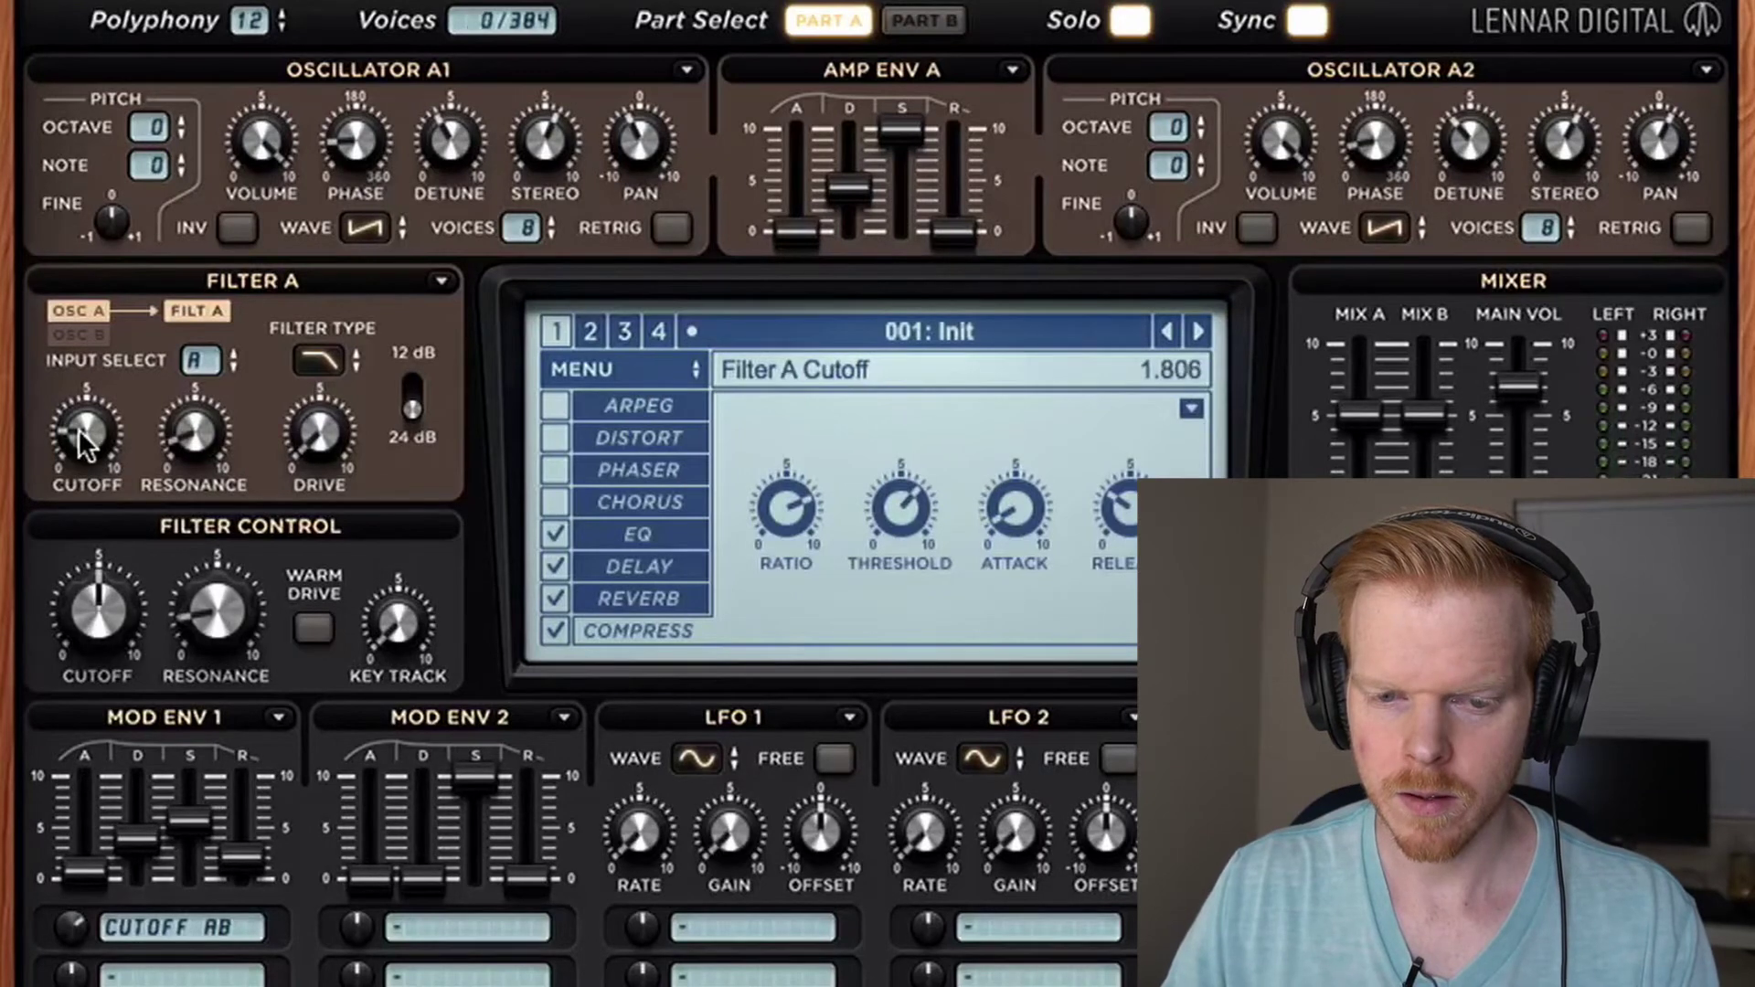
{"action": "left_click", "coordinate": [923, 20]}
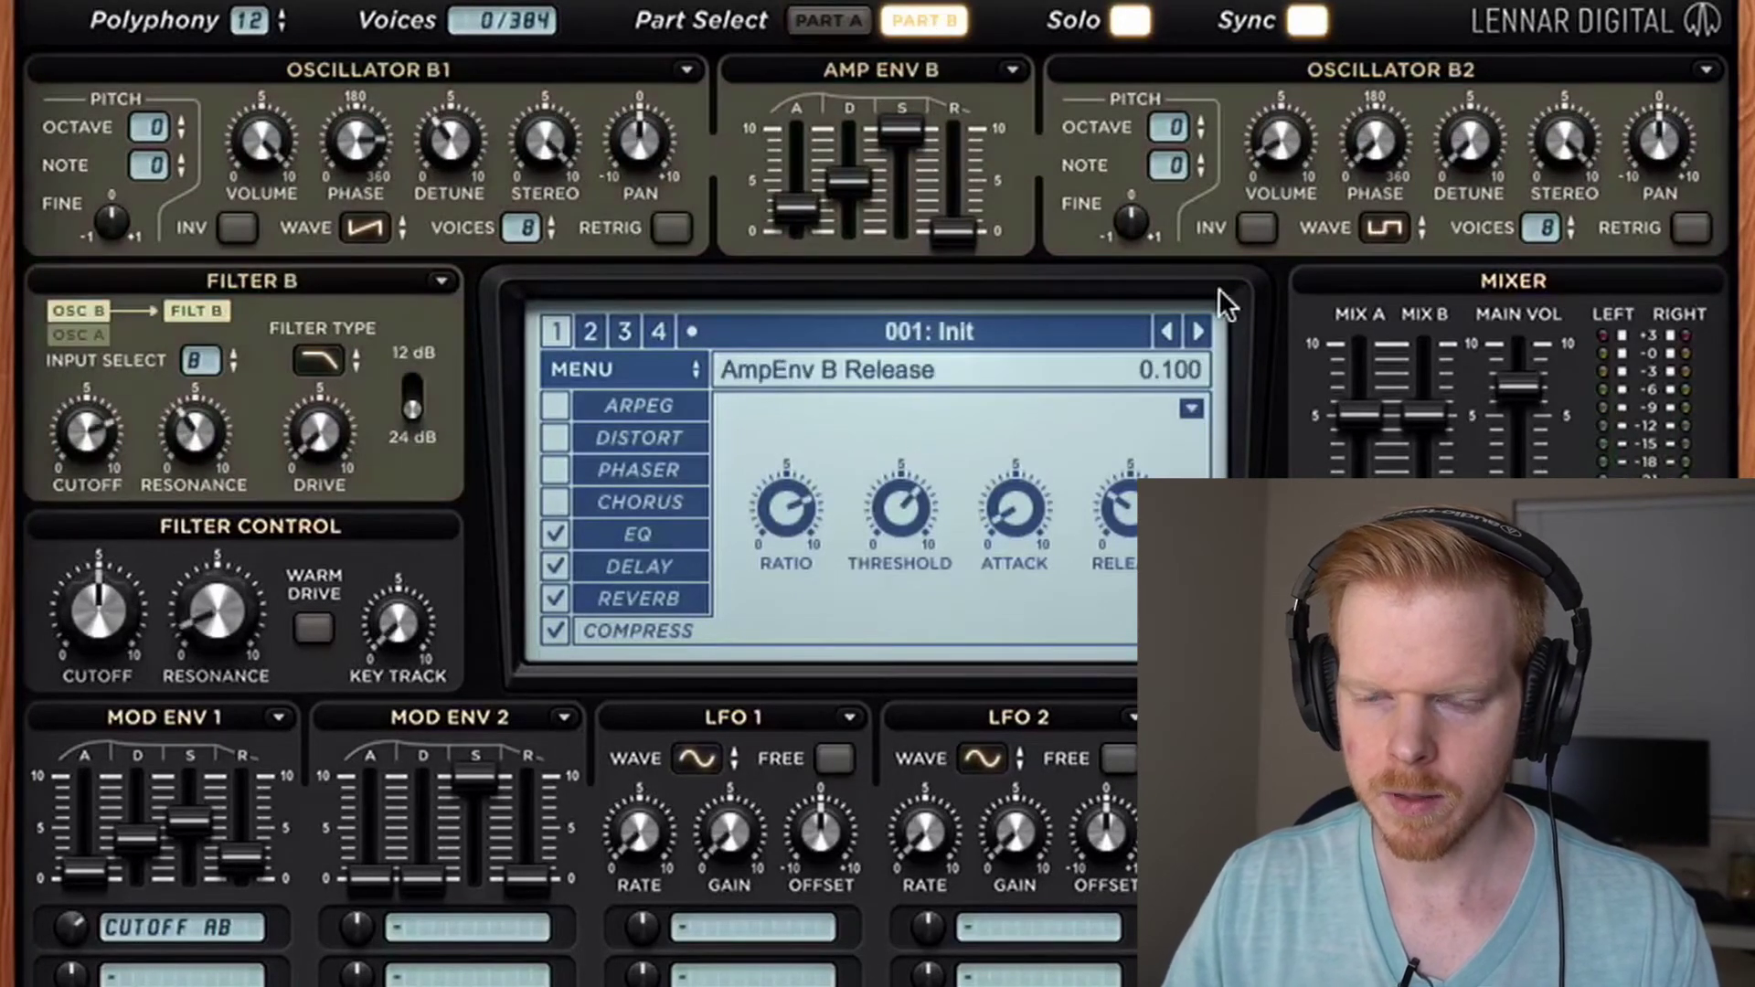
{"action": "scroll", "coordinate": [1177, 142], "scroll_direction": "up", "scroll_amount": 1}
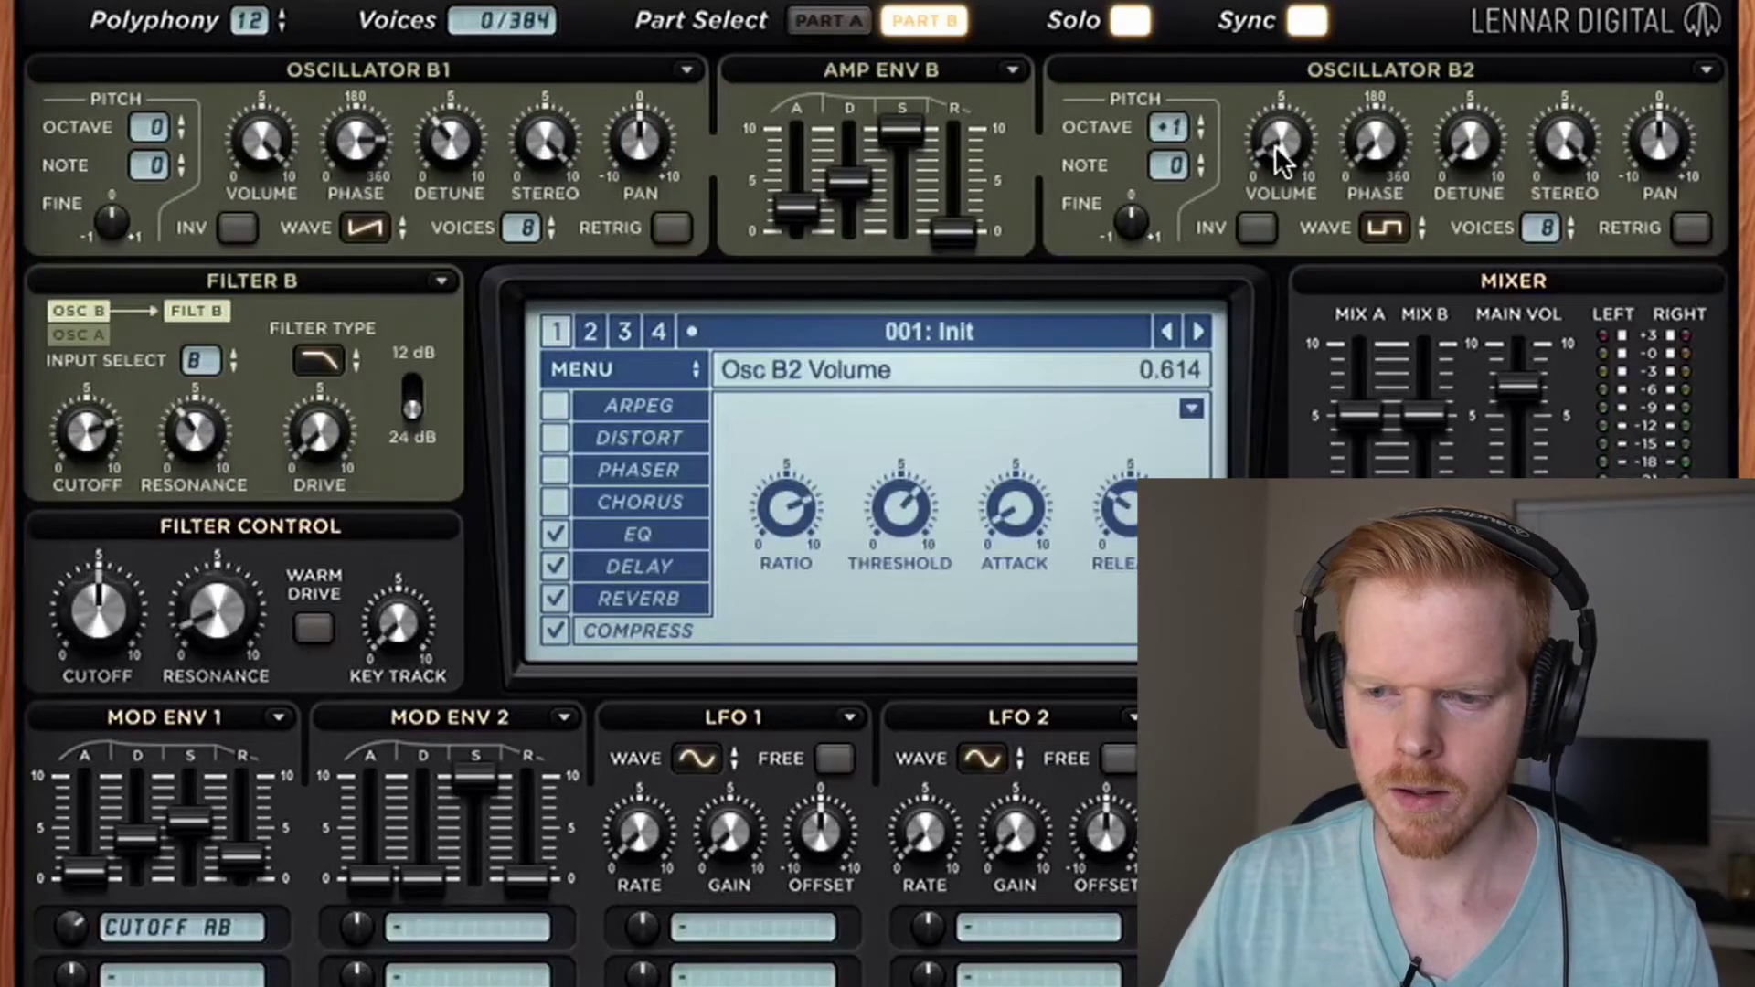
{"action": "left_click_drag", "start_coordinate": [1281, 142], "coordinate": [1281, 133]}
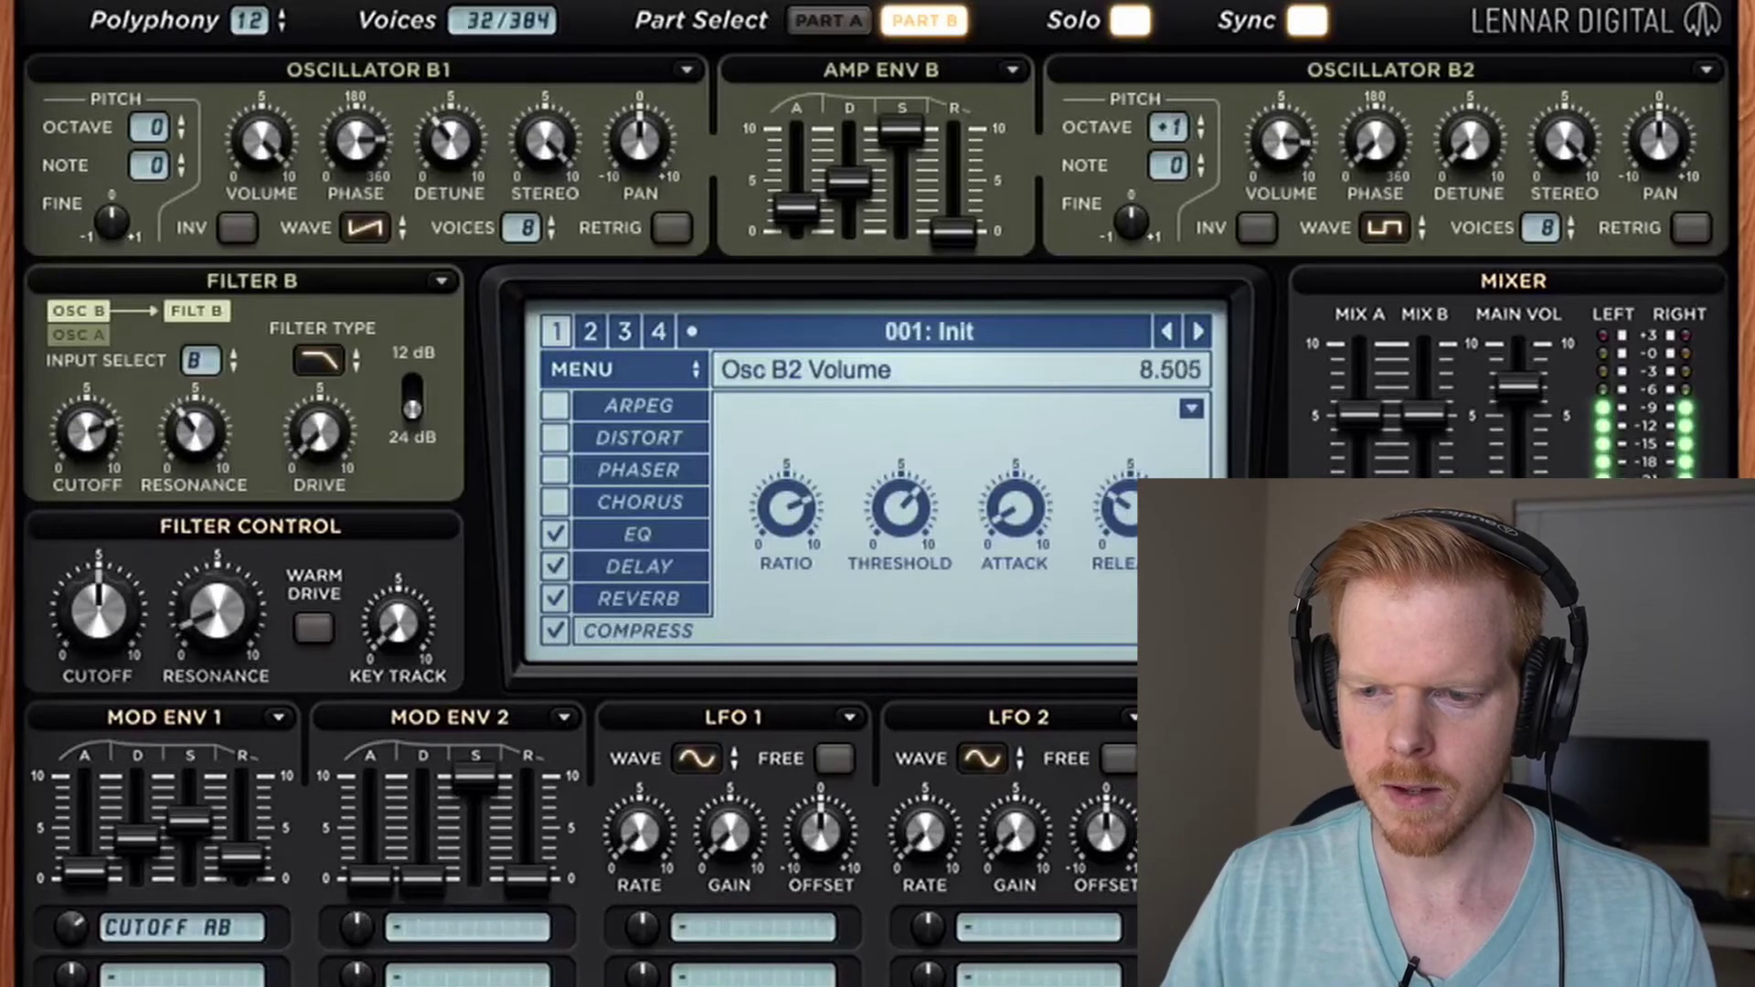
{"action": "left_click", "coordinate": [1385, 228]}
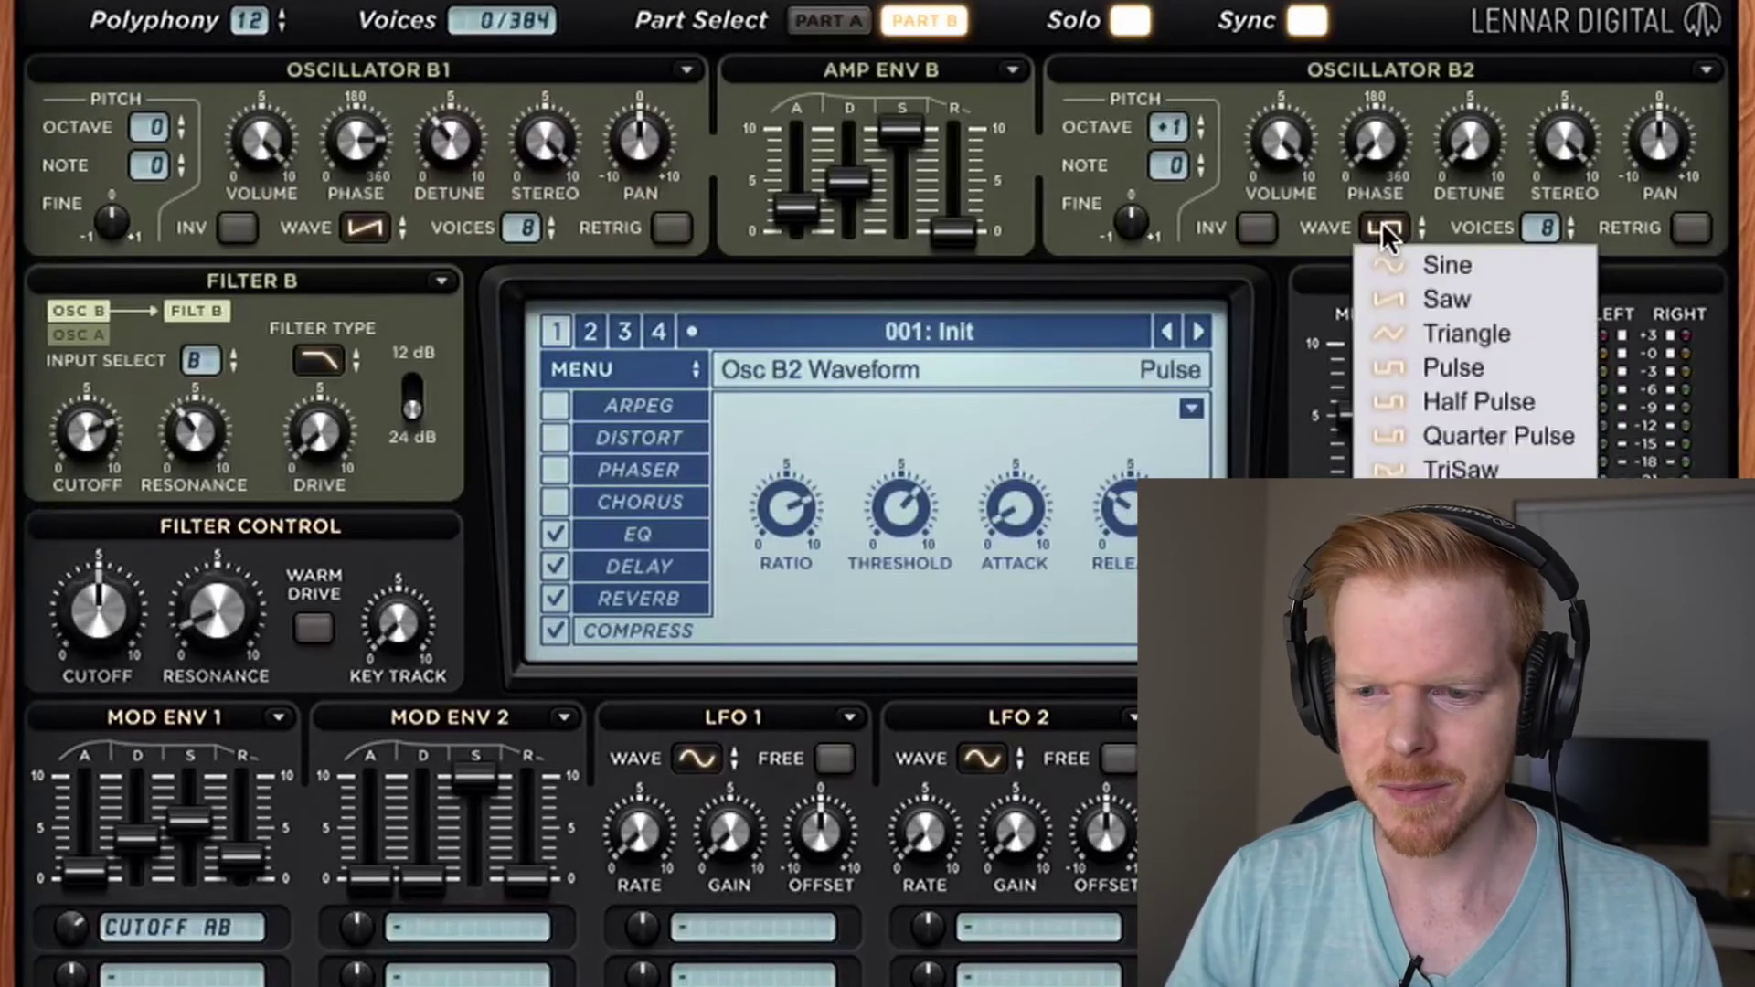
{"action": "left_click", "coordinate": [1412, 297]}
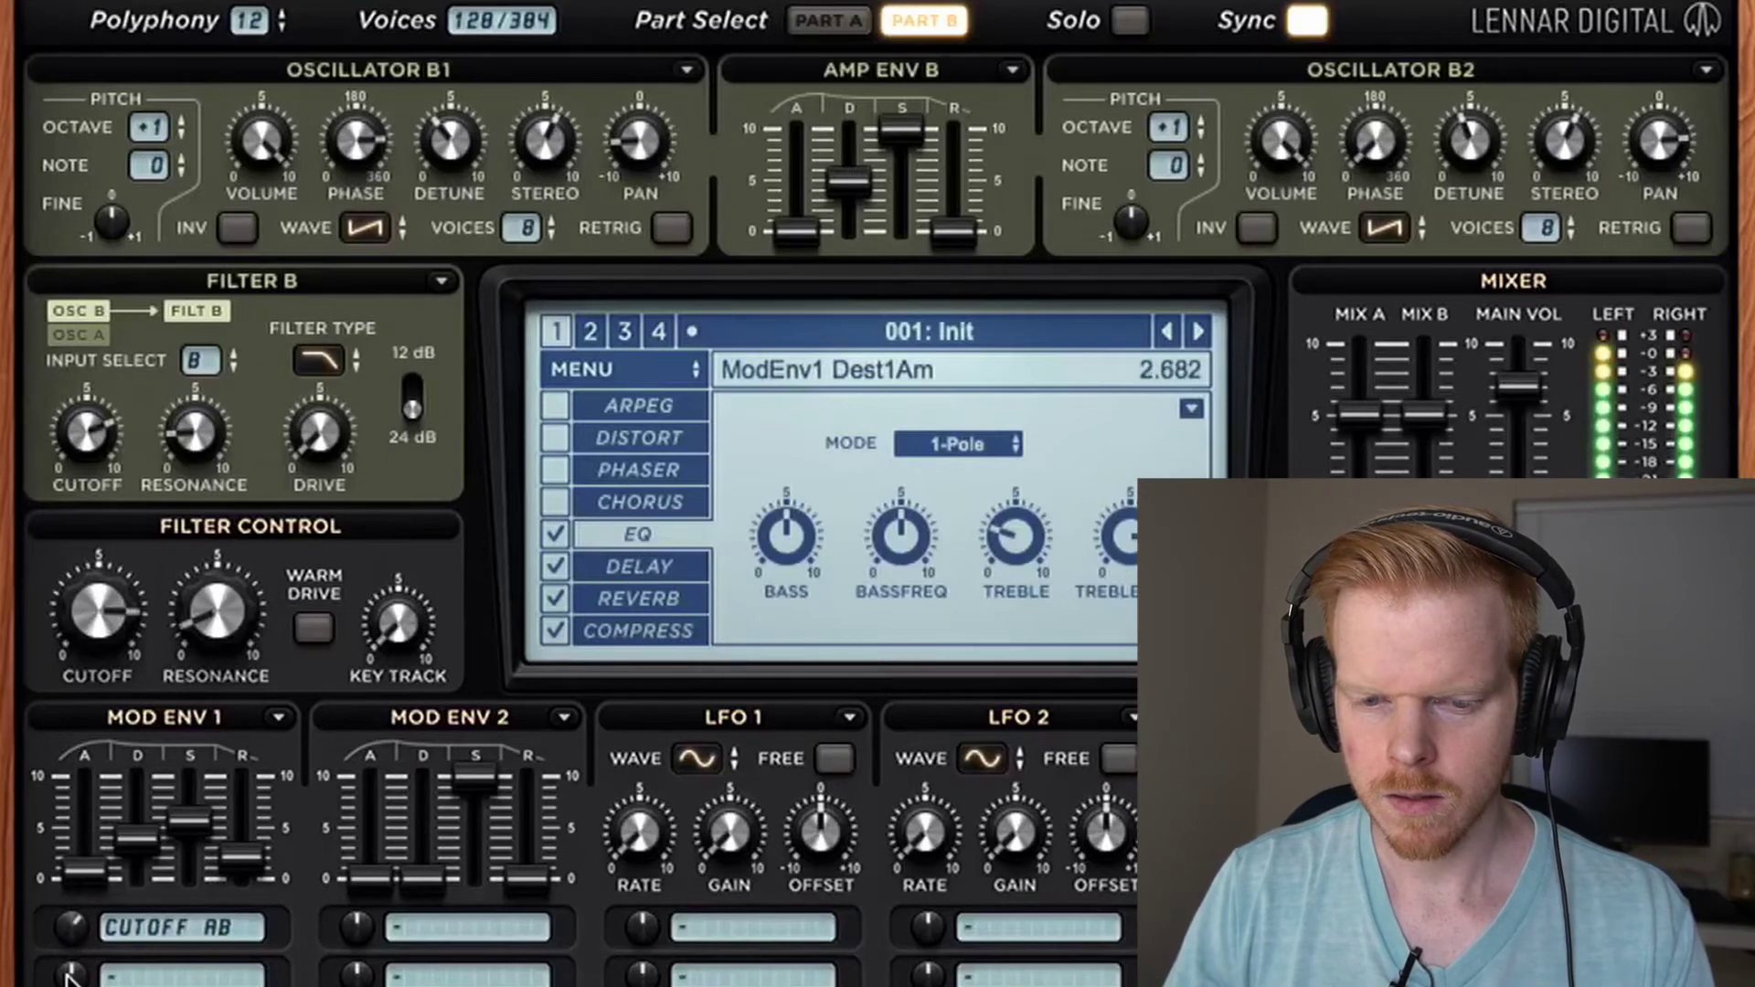
Turn the Filter Control cutoff down to about 7.
{"action": "left_click_drag", "start_coordinate": [145, 617], "coordinate": [92, 688]}
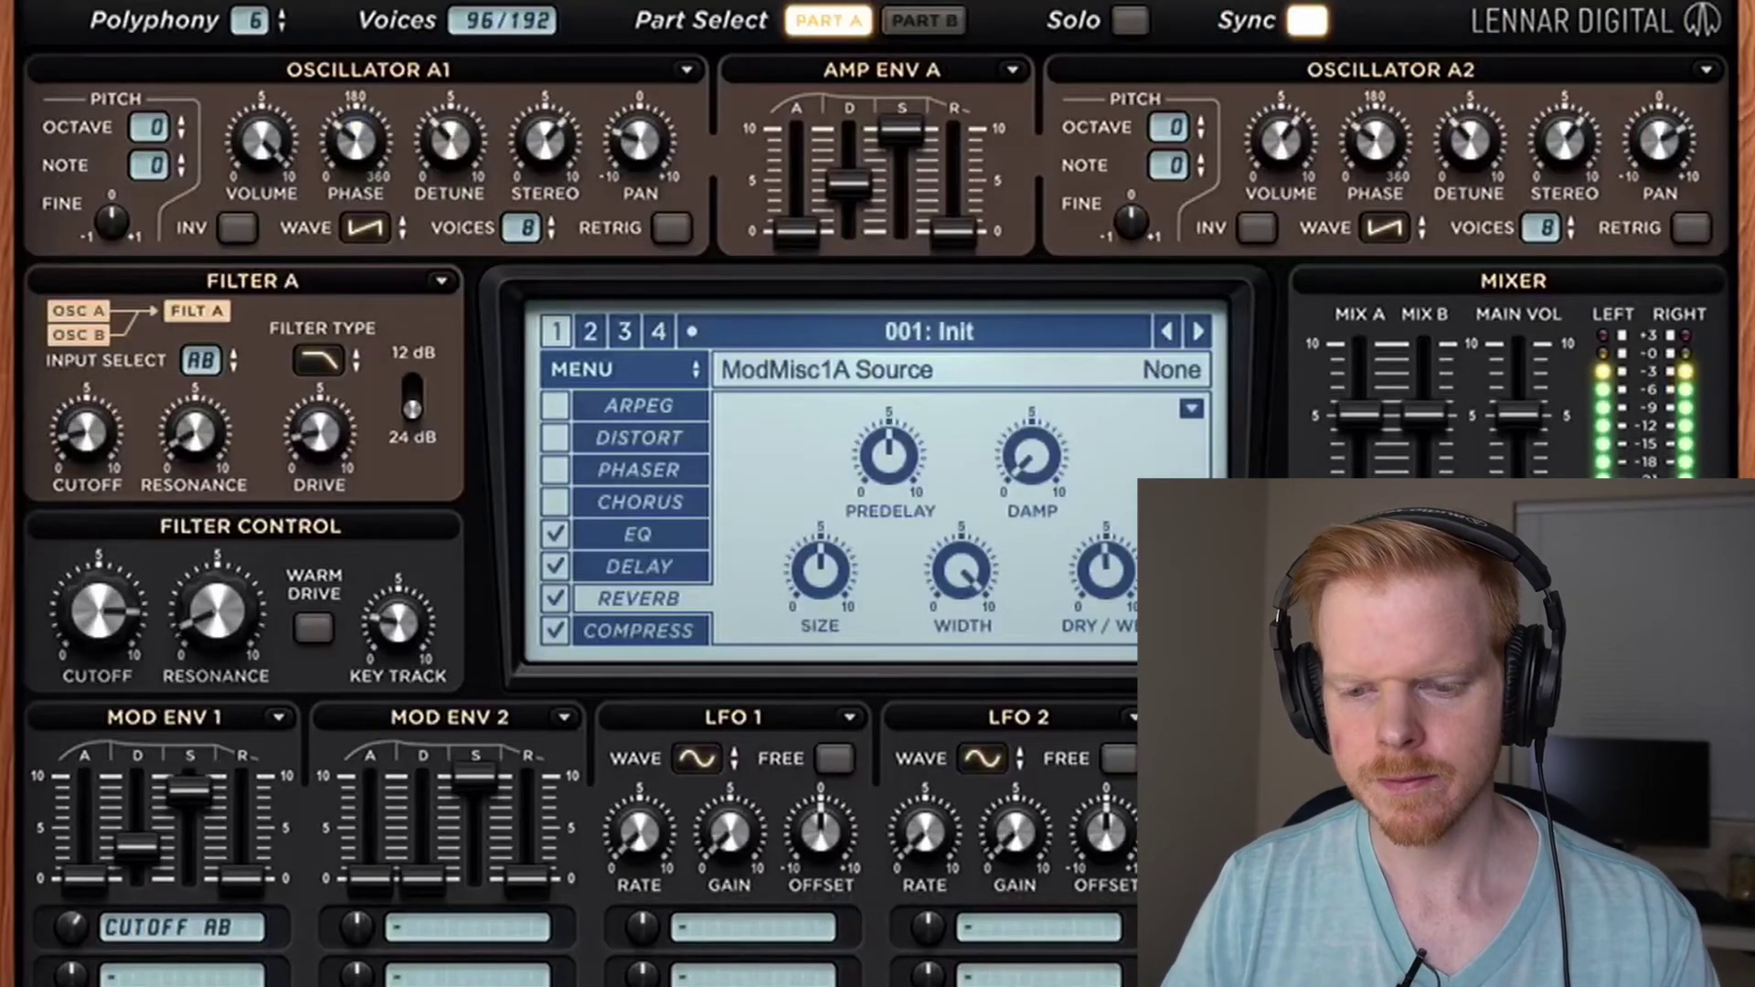
{"action": "mouse_move", "coordinate": [109, 386]}
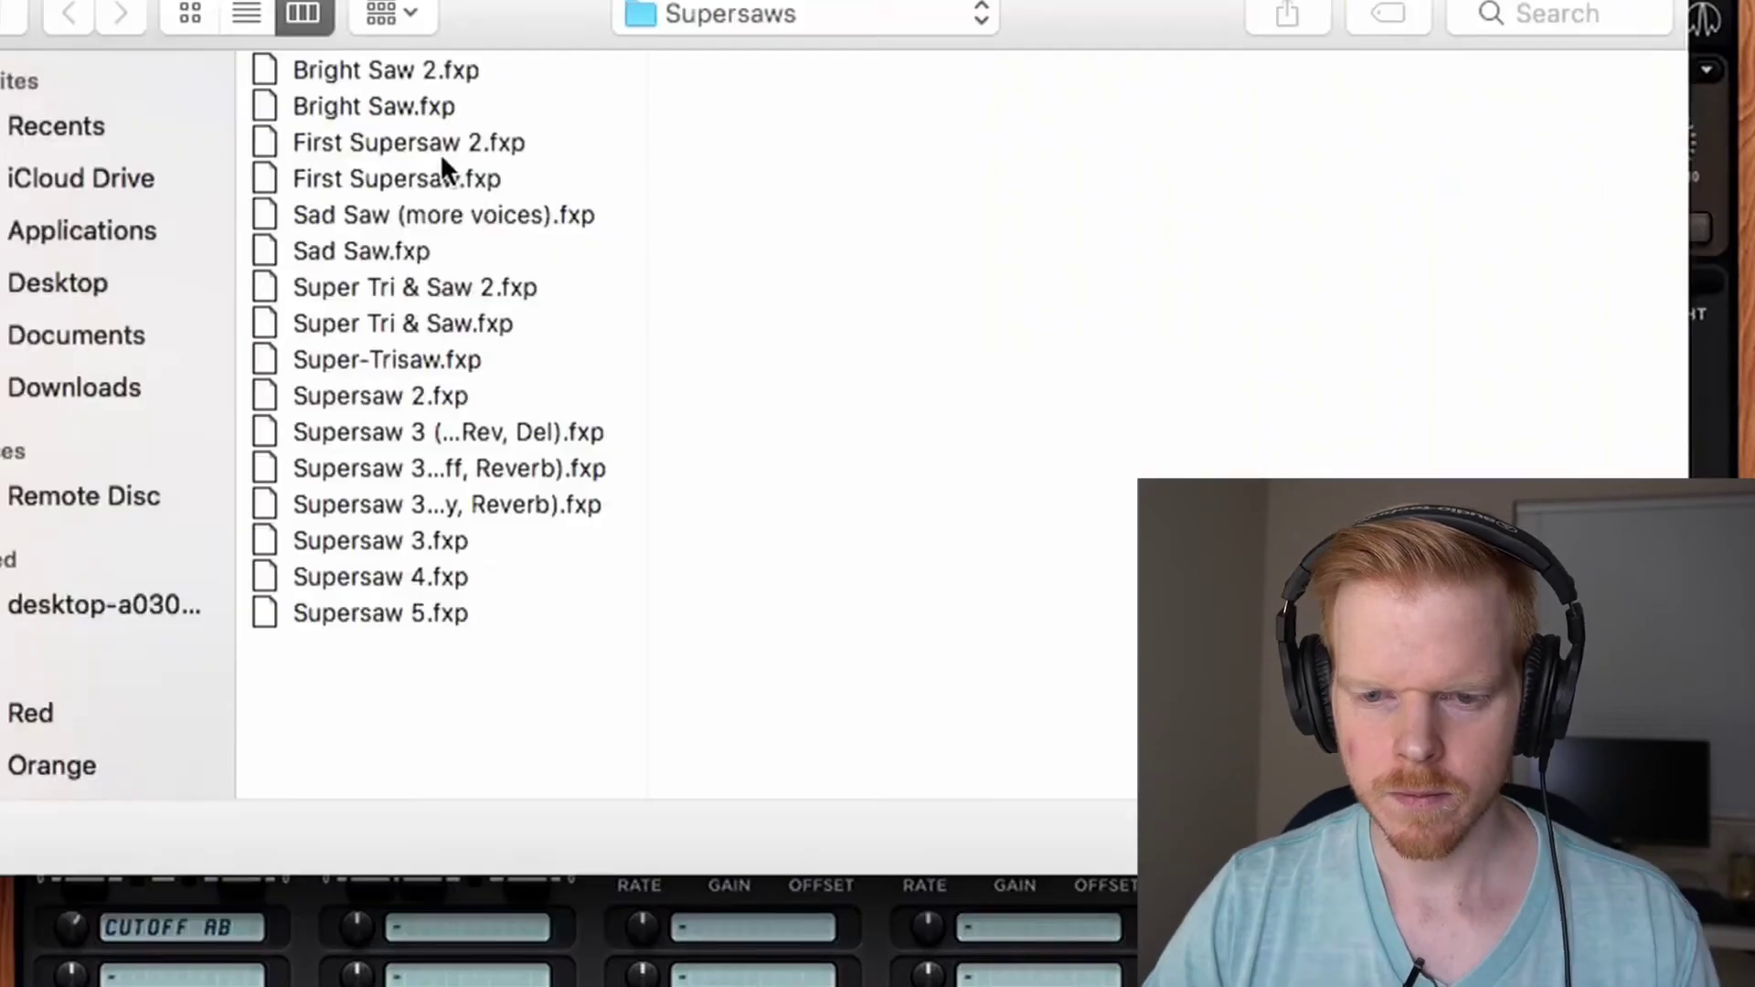
Load First Supersaw 2.fxp, lower Main Vol slightly and check the EQ treble.
{"action": "left_click", "coordinate": [444, 144]}
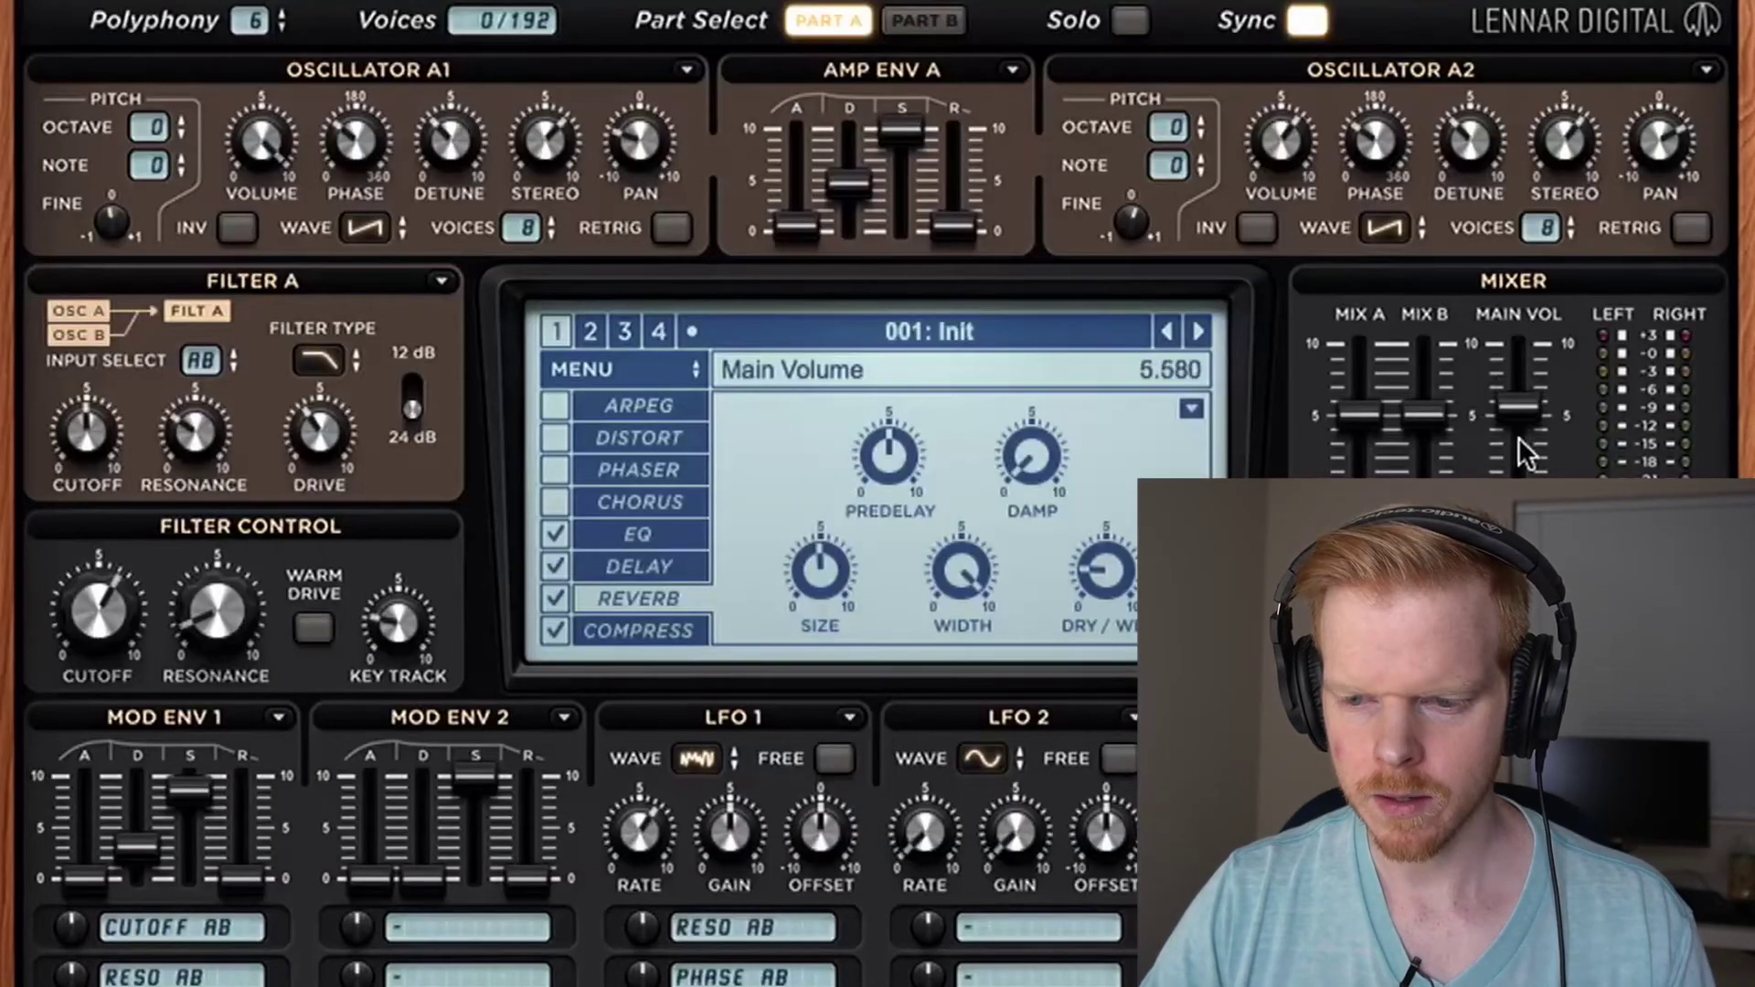
{"action": "left_click_drag", "start_coordinate": [1518, 437], "coordinate": [1516, 452]}
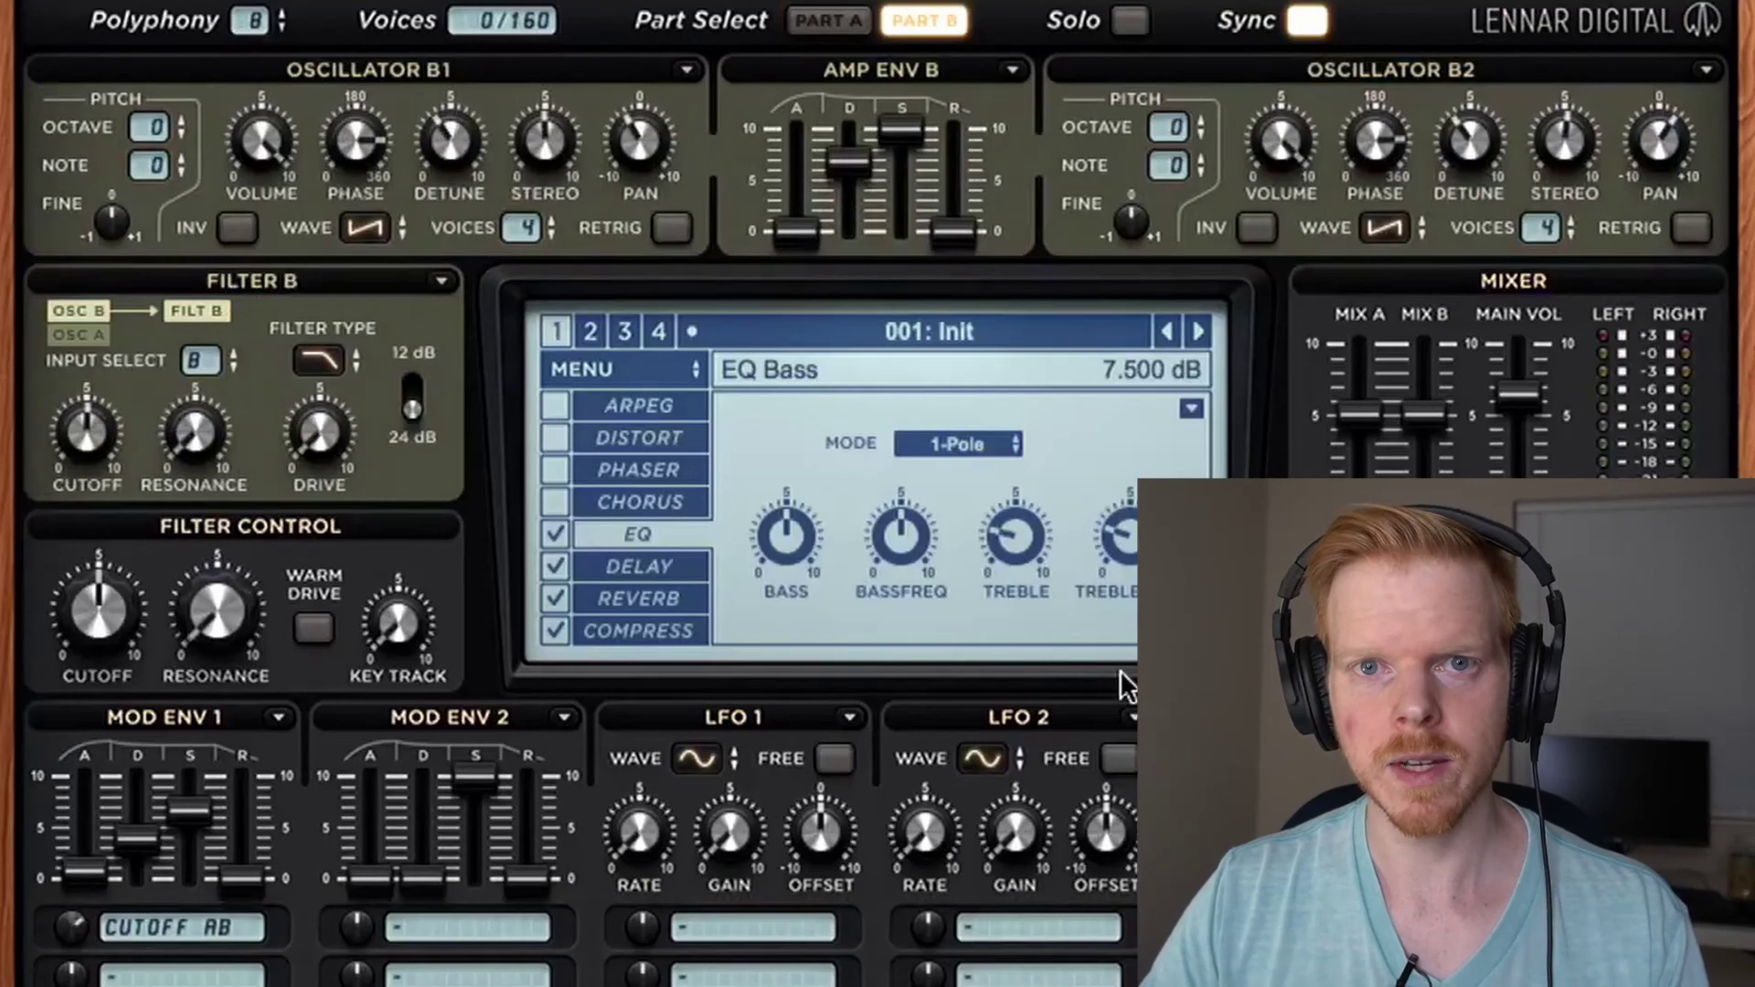
{"action": "left_click", "coordinate": [1051, 546]}
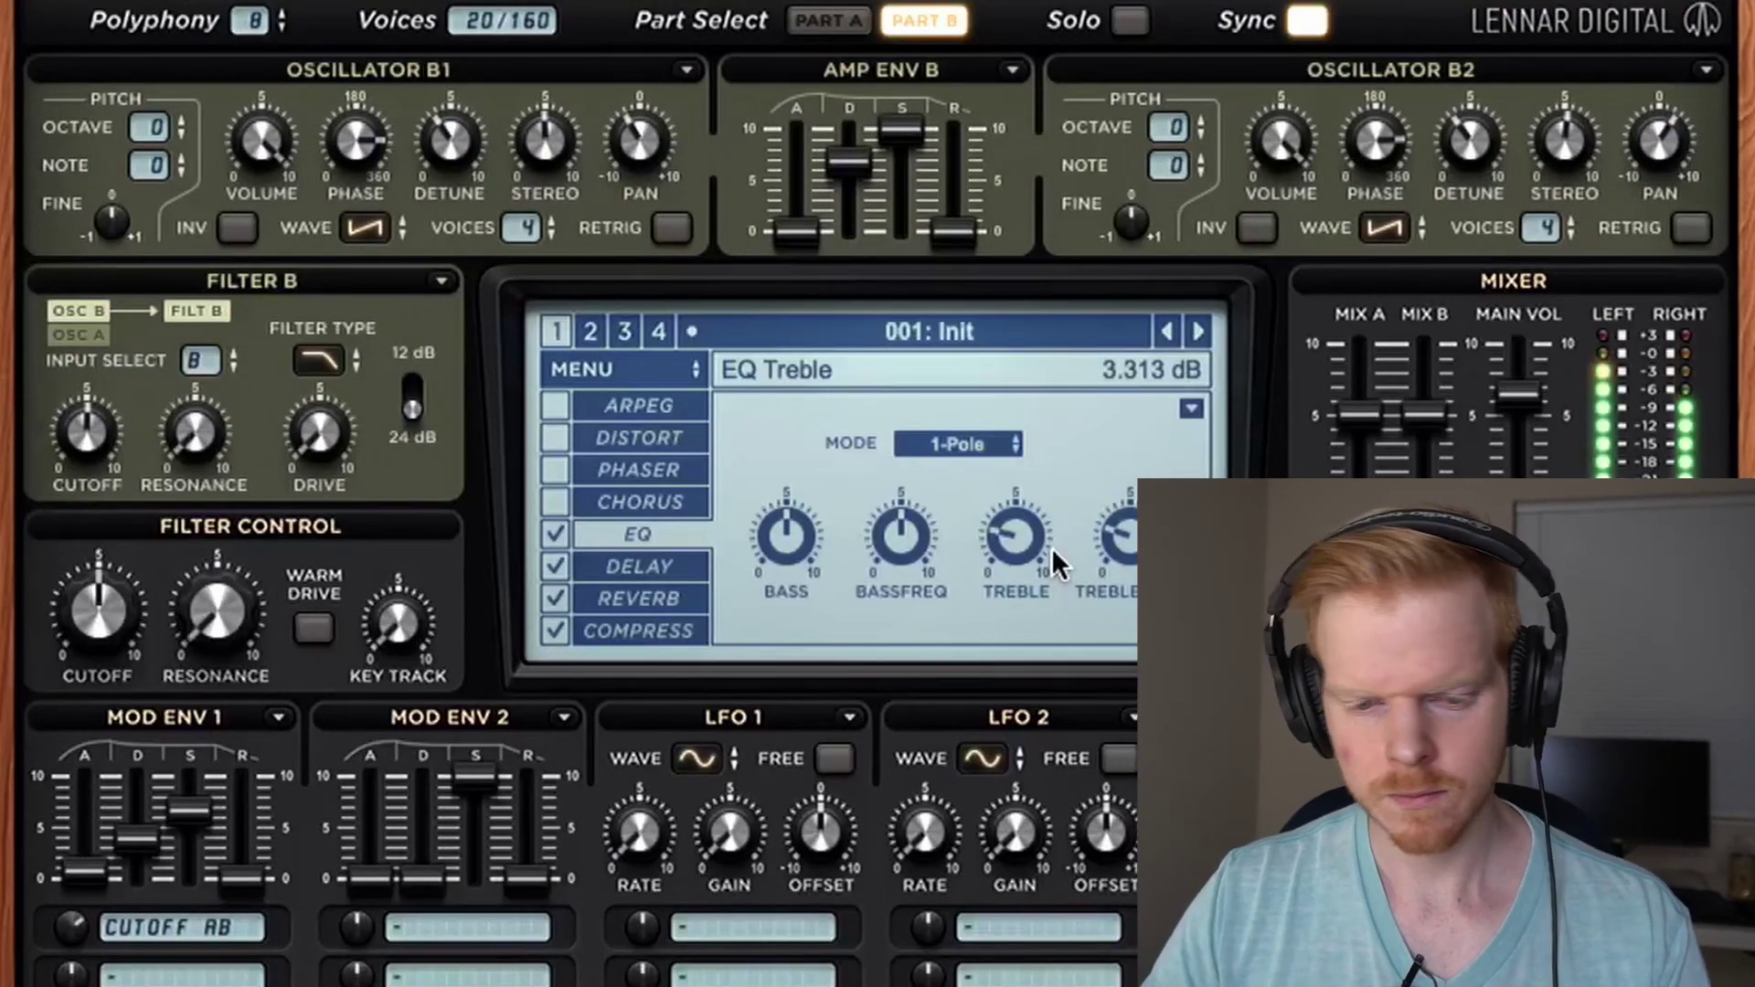
Compare Part A and Part B of the preset, ending on Part A.
{"action": "left_click", "coordinate": [827, 20]}
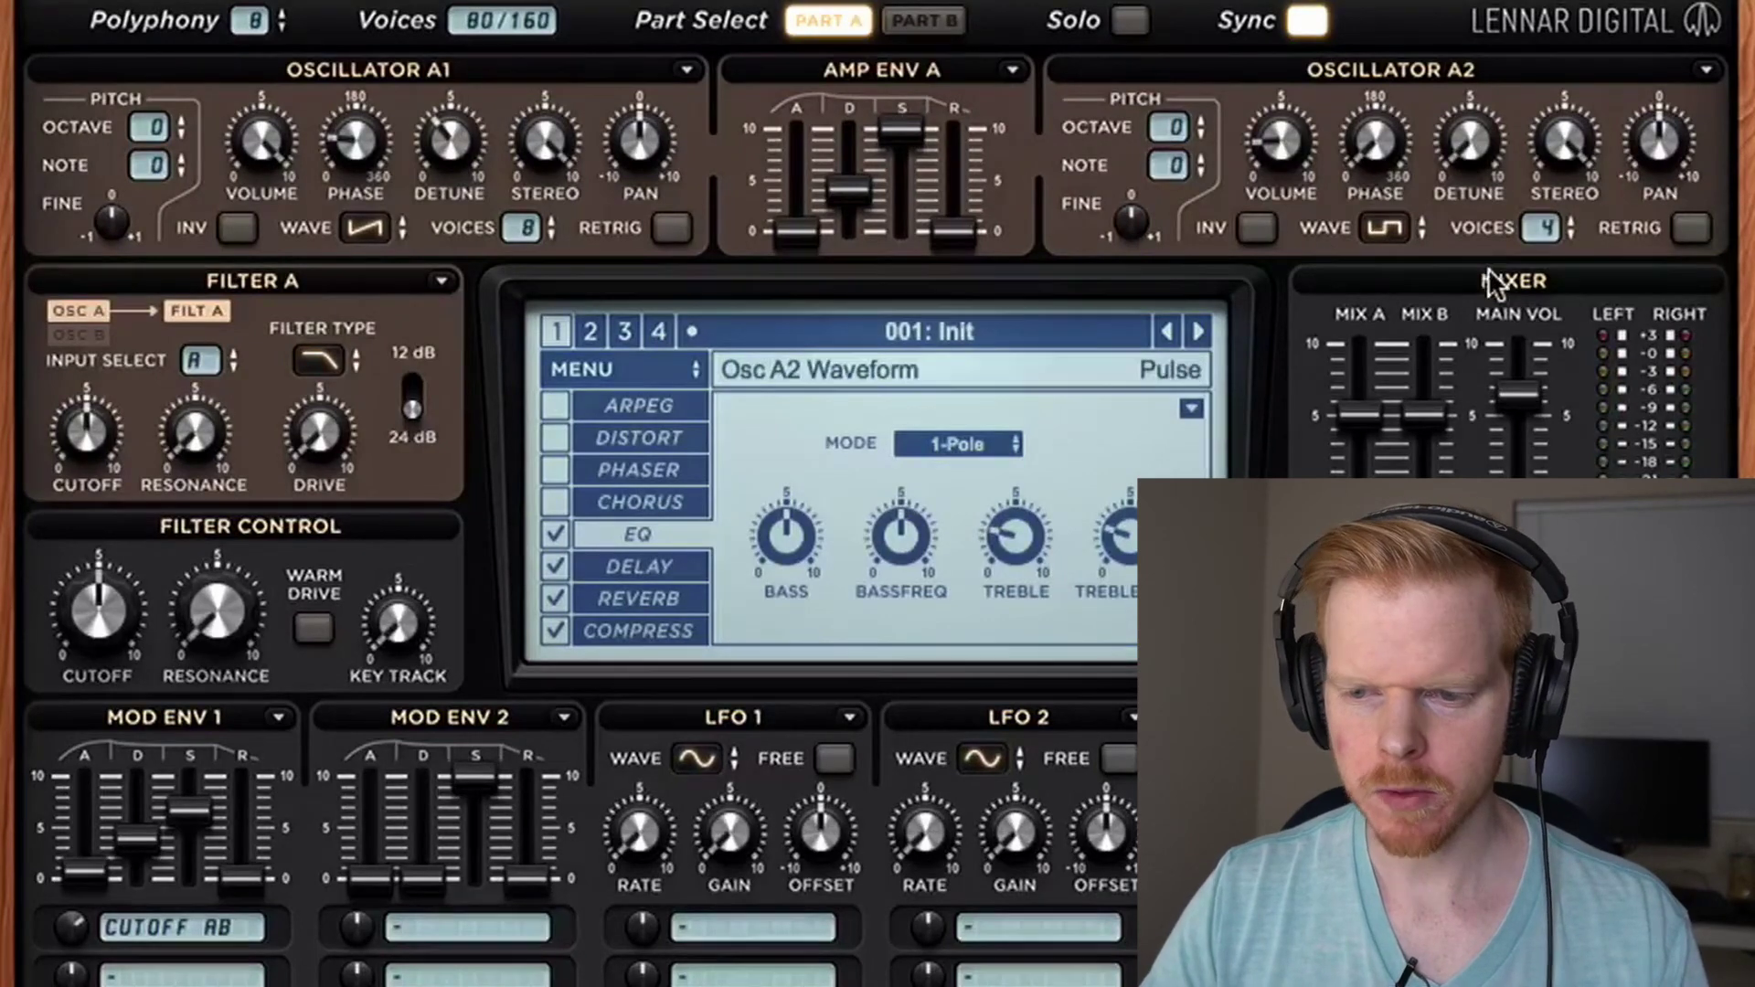
{"action": "left_click", "coordinate": [924, 20]}
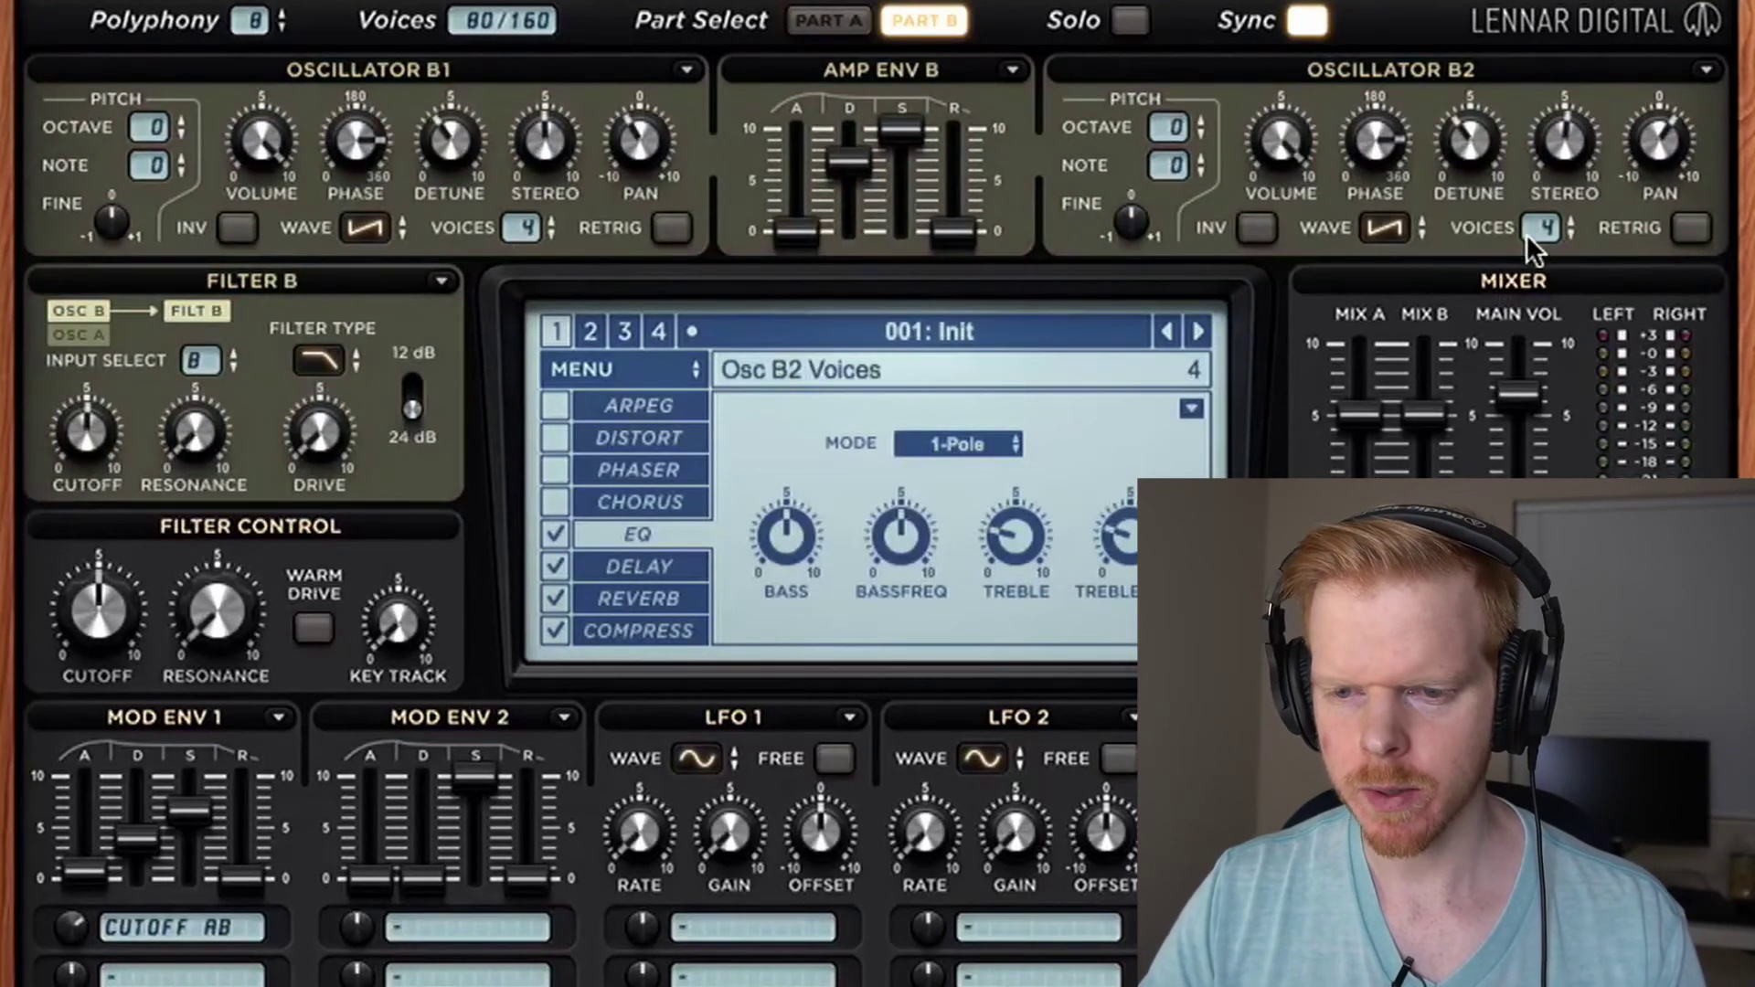
{"action": "left_click", "coordinate": [827, 20]}
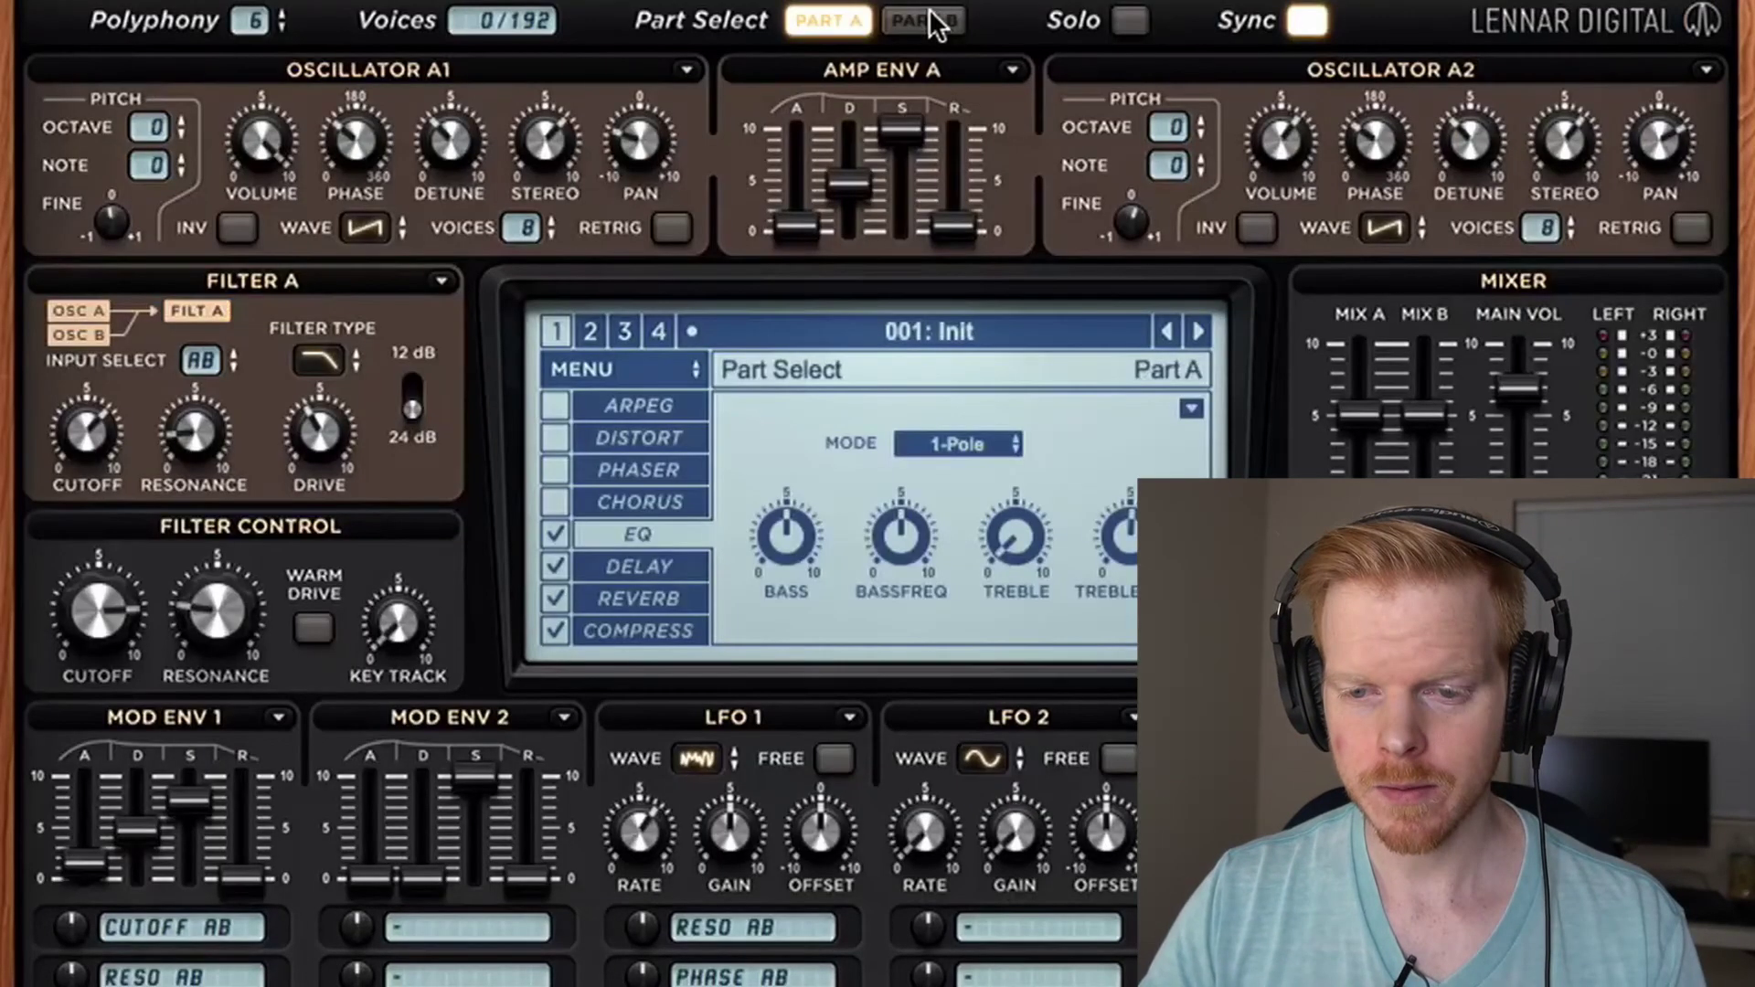
Load Super Tri & Saw 2.fxp, view Part A and check Mod Env 1.
{"action": "left_click", "coordinate": [923, 20]}
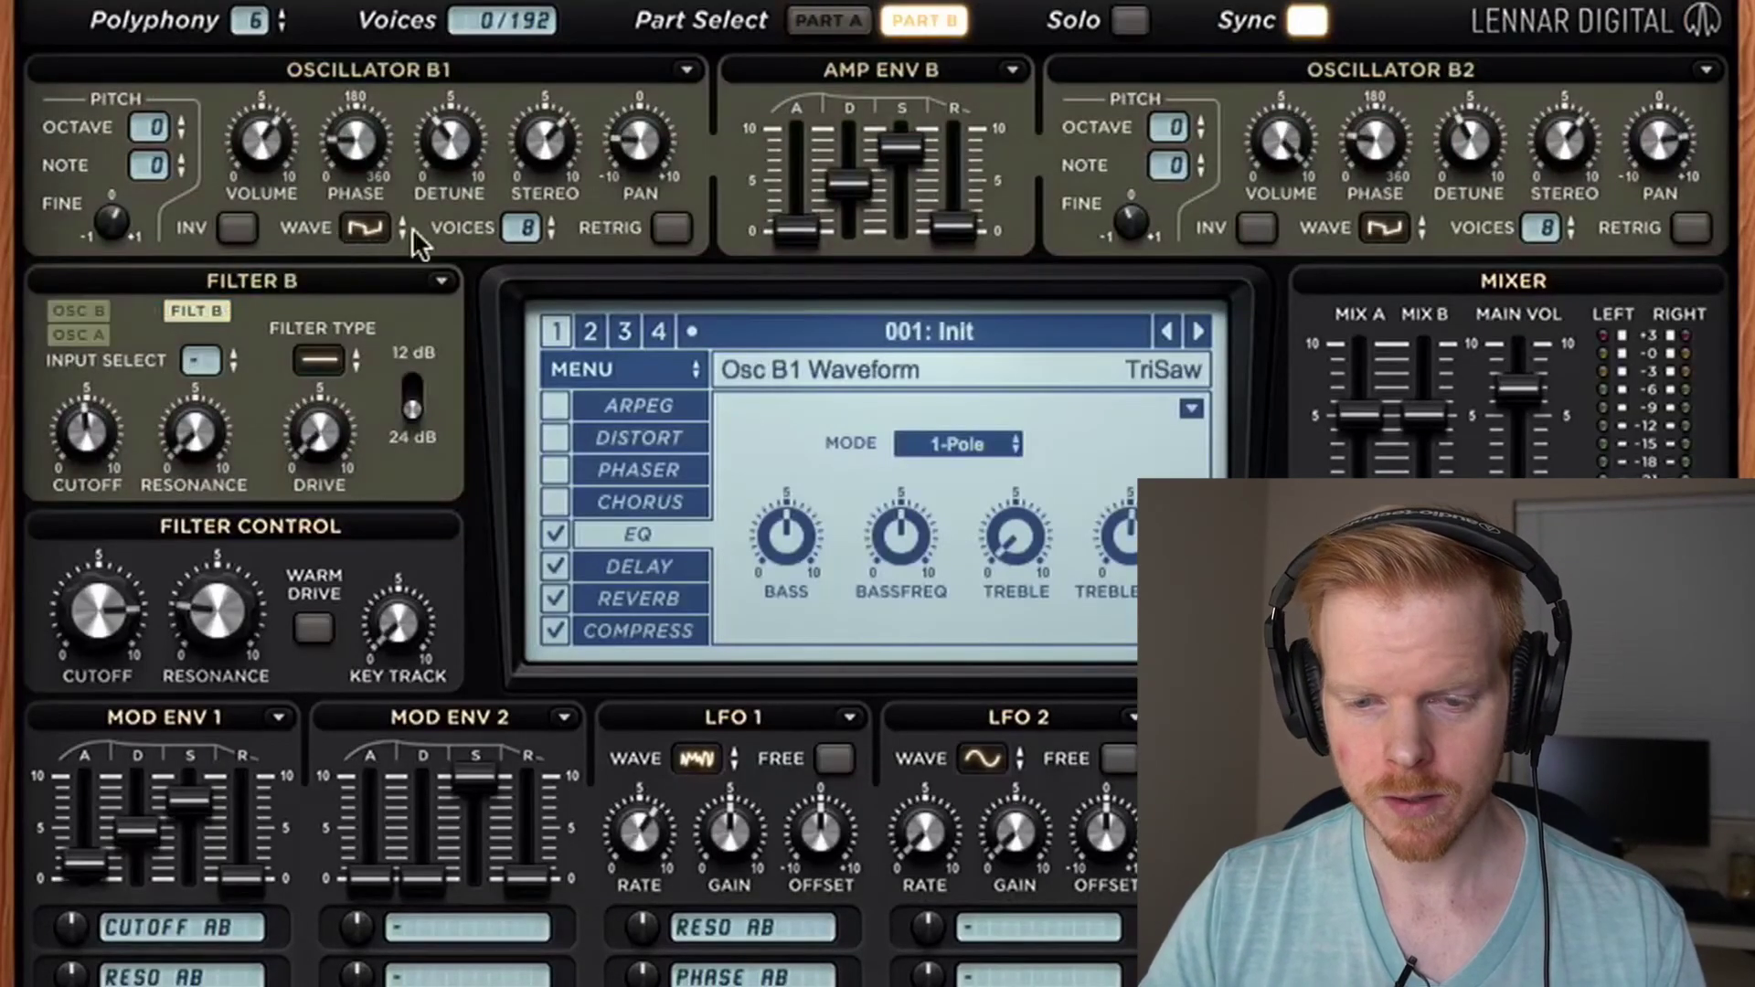
{"action": "left_click", "coordinate": [827, 21]}
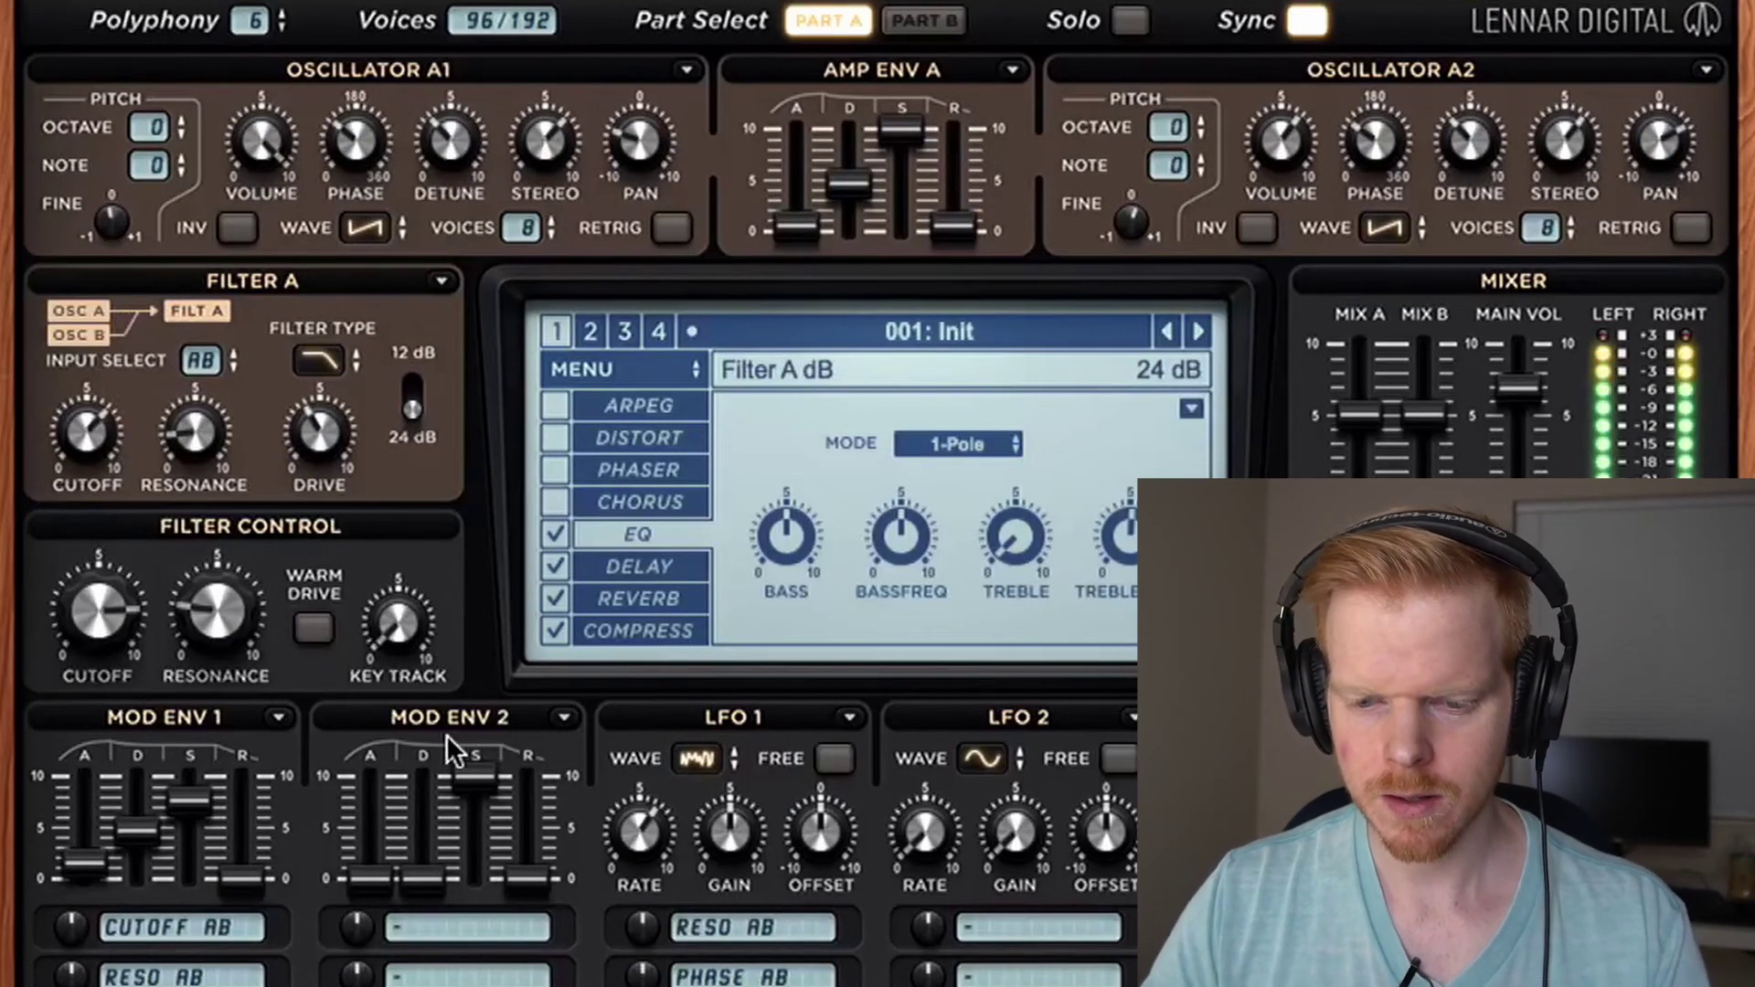
{"action": "left_click", "coordinate": [95, 854]}
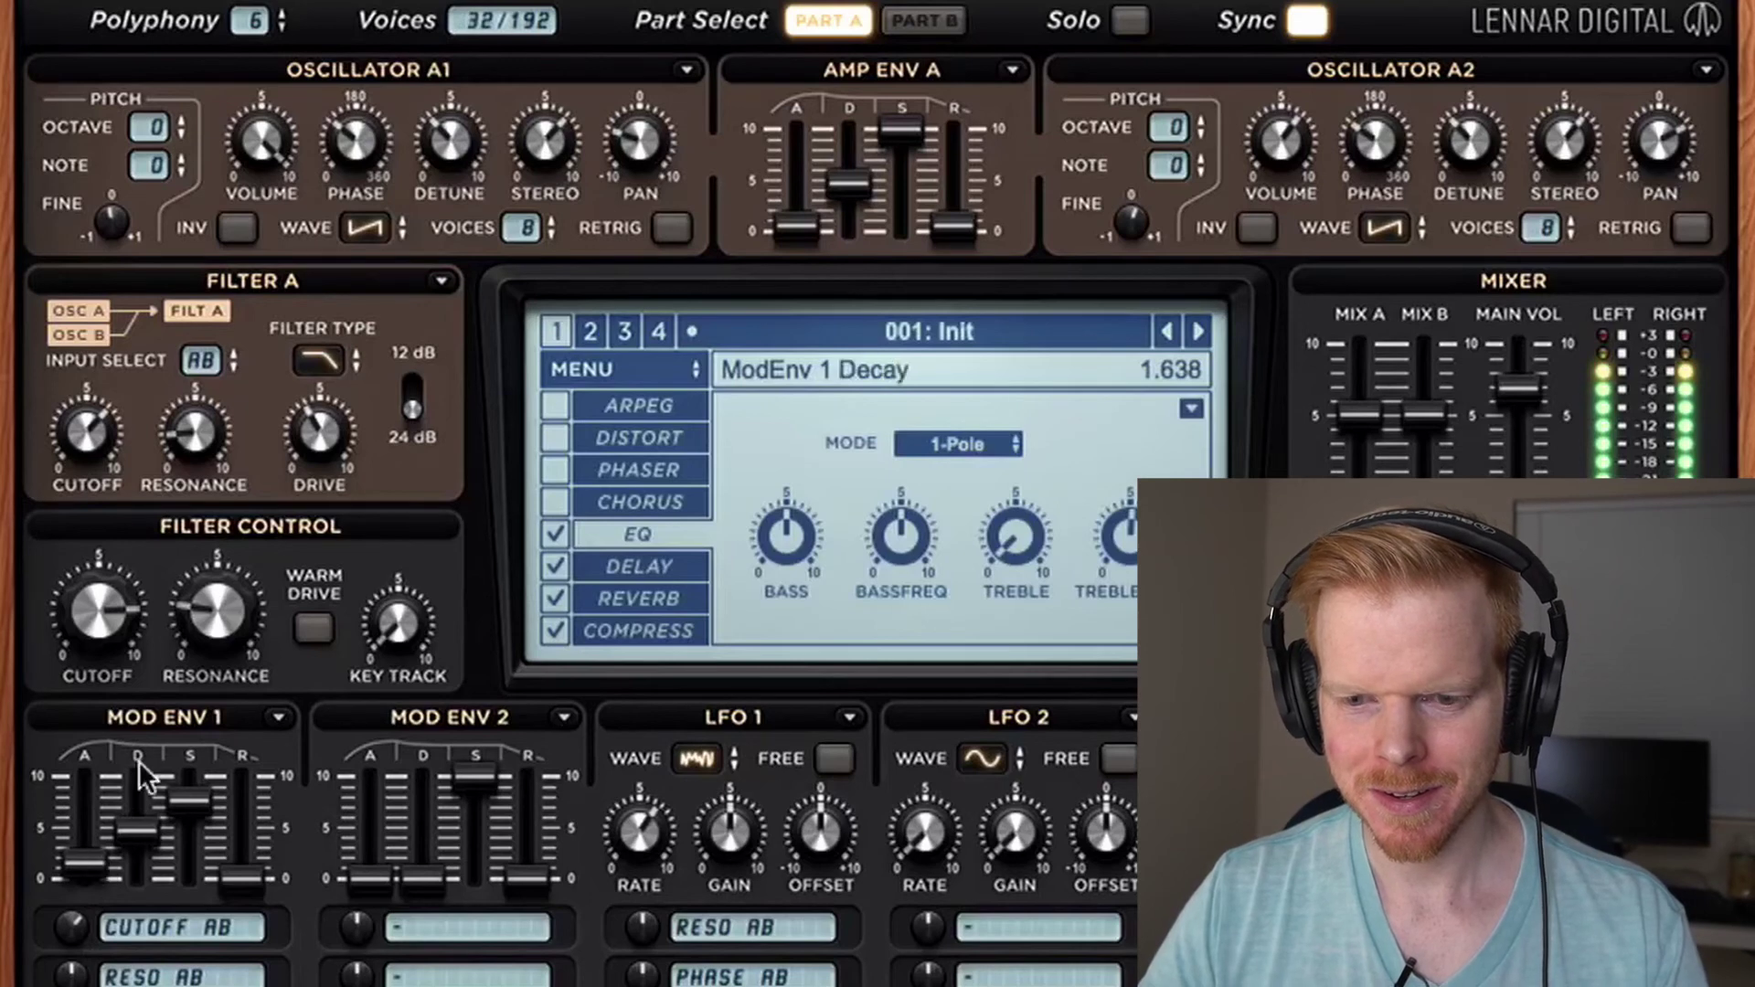
Load Supersaw 3.fxp from the Supersaws preset folder.
{"action": "left_click", "coordinate": [645, 368]}
{"action": "mouse_move", "coordinate": [699, 398]}
{"action": "left_click", "coordinate": [1078, 412]}
{"action": "left_click", "coordinate": [463, 540]}
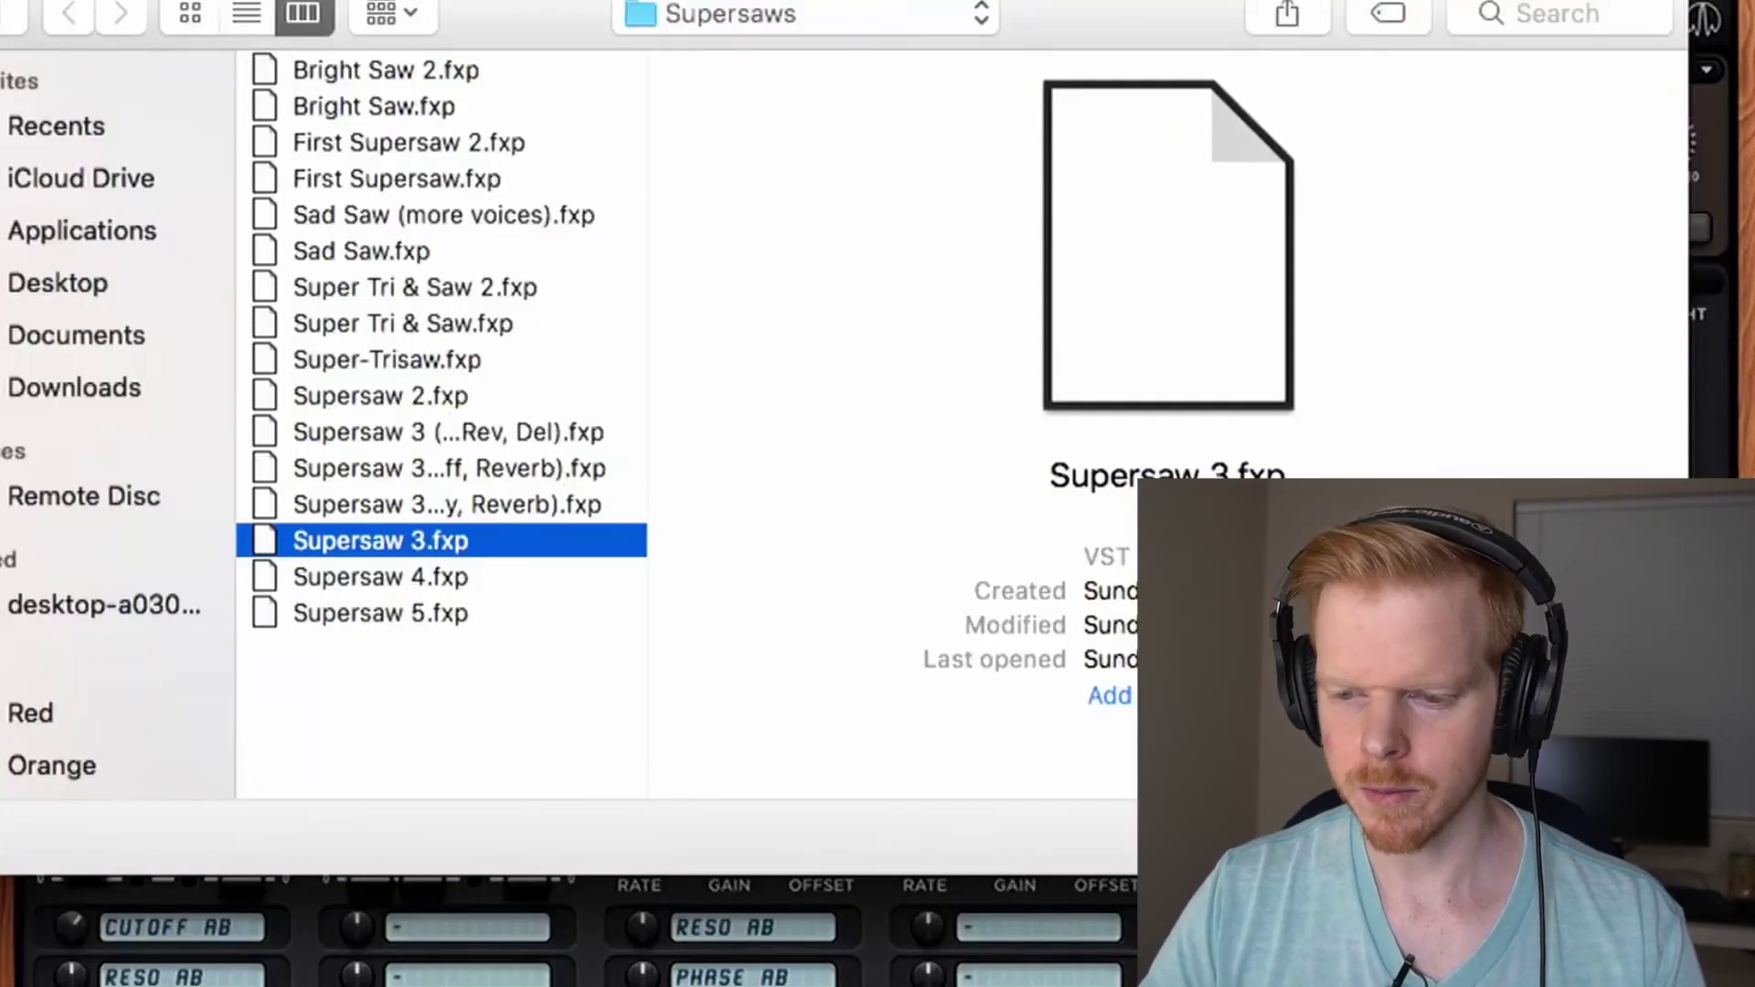
{"action": "key", "text": "Return"}
Check the delay, then shrink the reverb Size to about 5.7.
{"action": "left_click", "coordinate": [639, 566]}
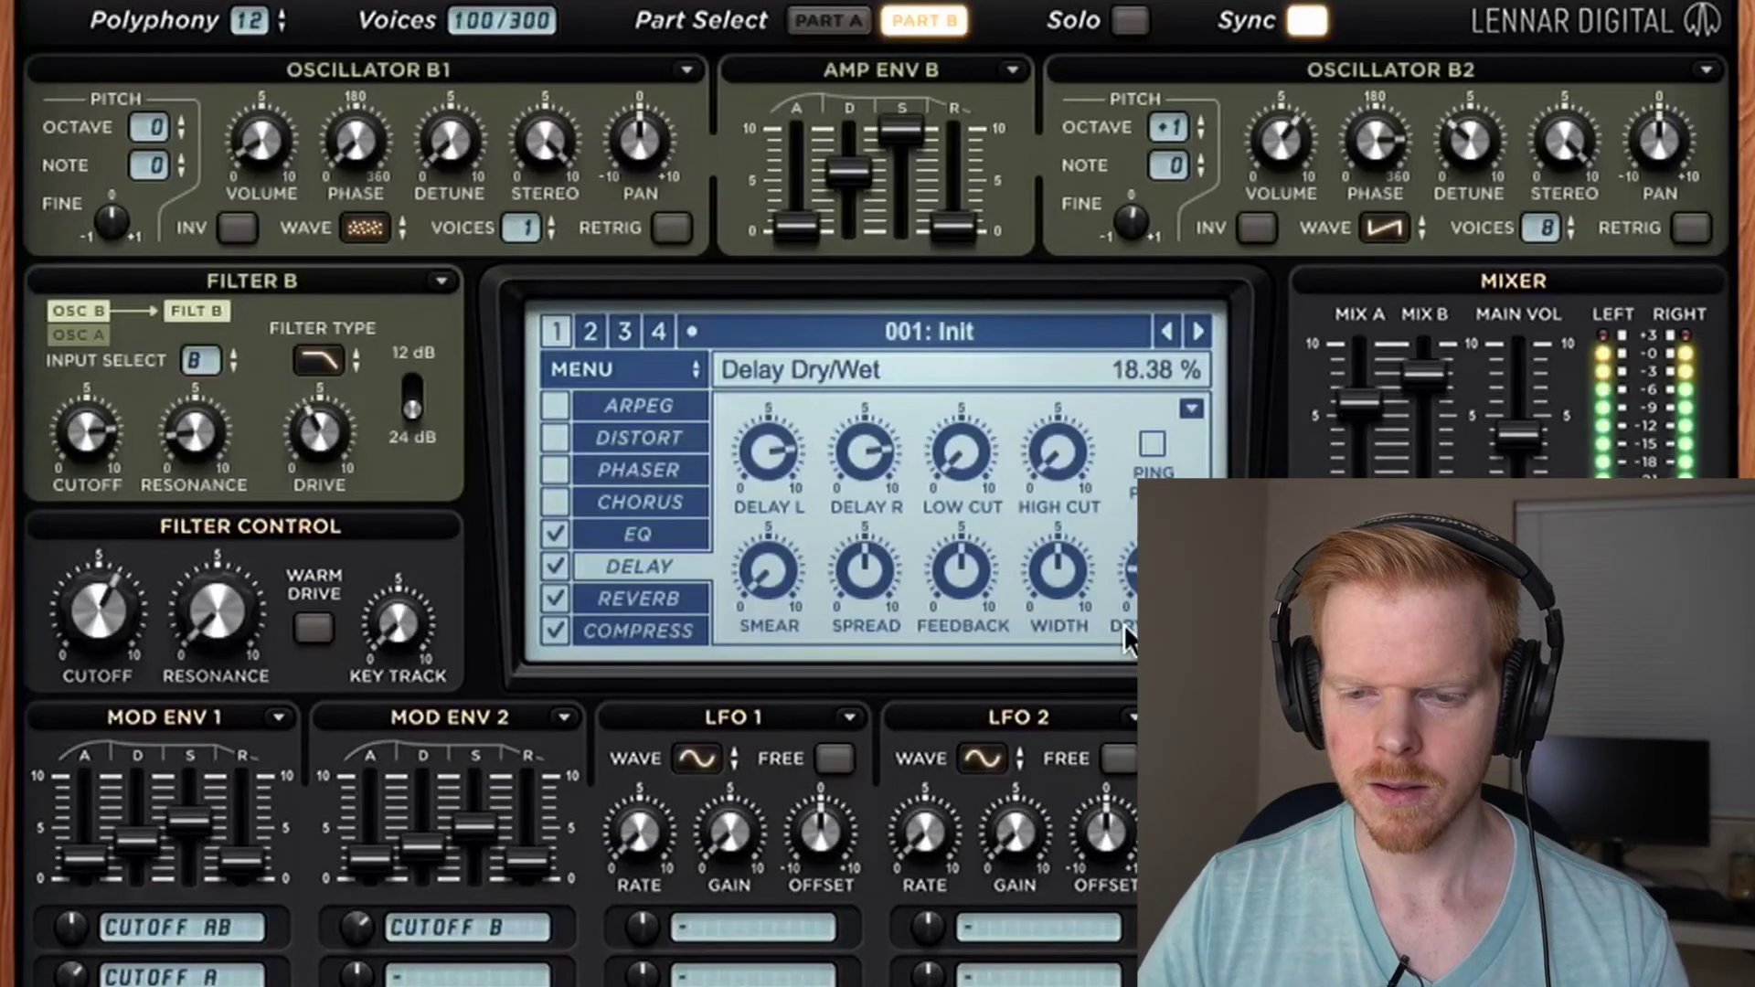
{"action": "left_click", "coordinate": [639, 598]}
{"action": "left_click_drag", "start_coordinate": [808, 573], "coordinate": [799, 633]}
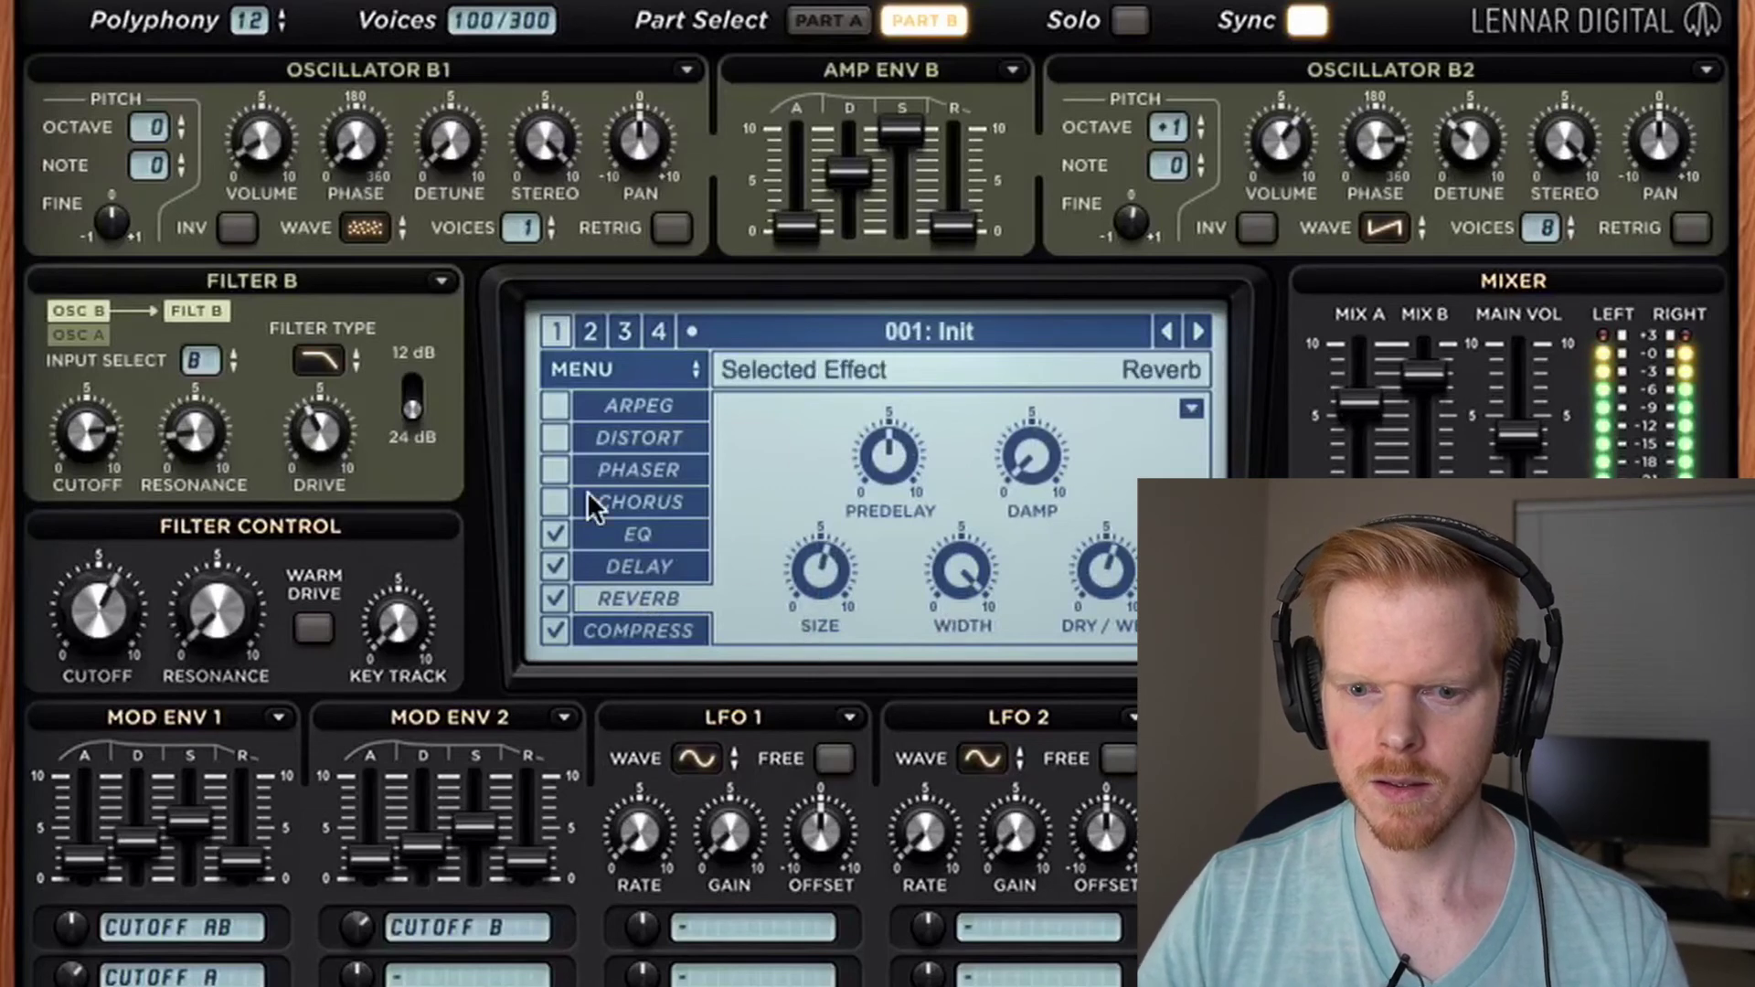
Load the Supersaw 3 variant with reverb and delay from the preset folder.
{"action": "left_click", "coordinate": [649, 370]}
{"action": "mouse_move", "coordinate": [700, 412]}
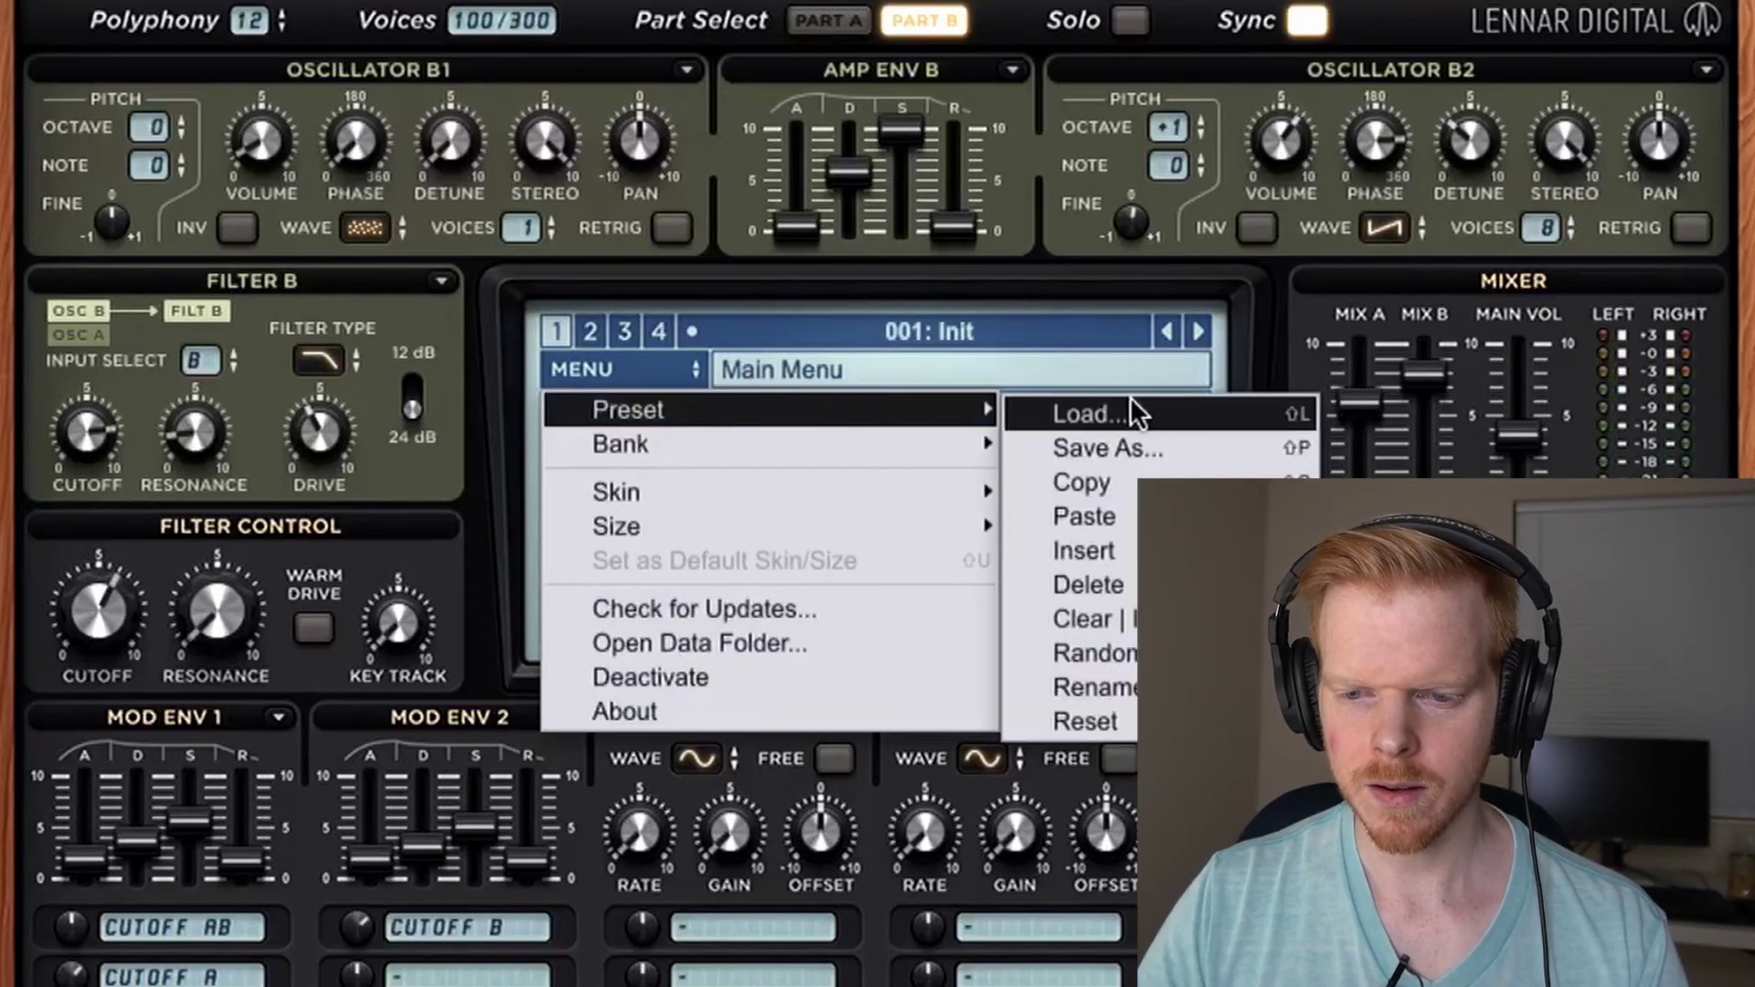
{"action": "left_click", "coordinate": [1122, 407]}
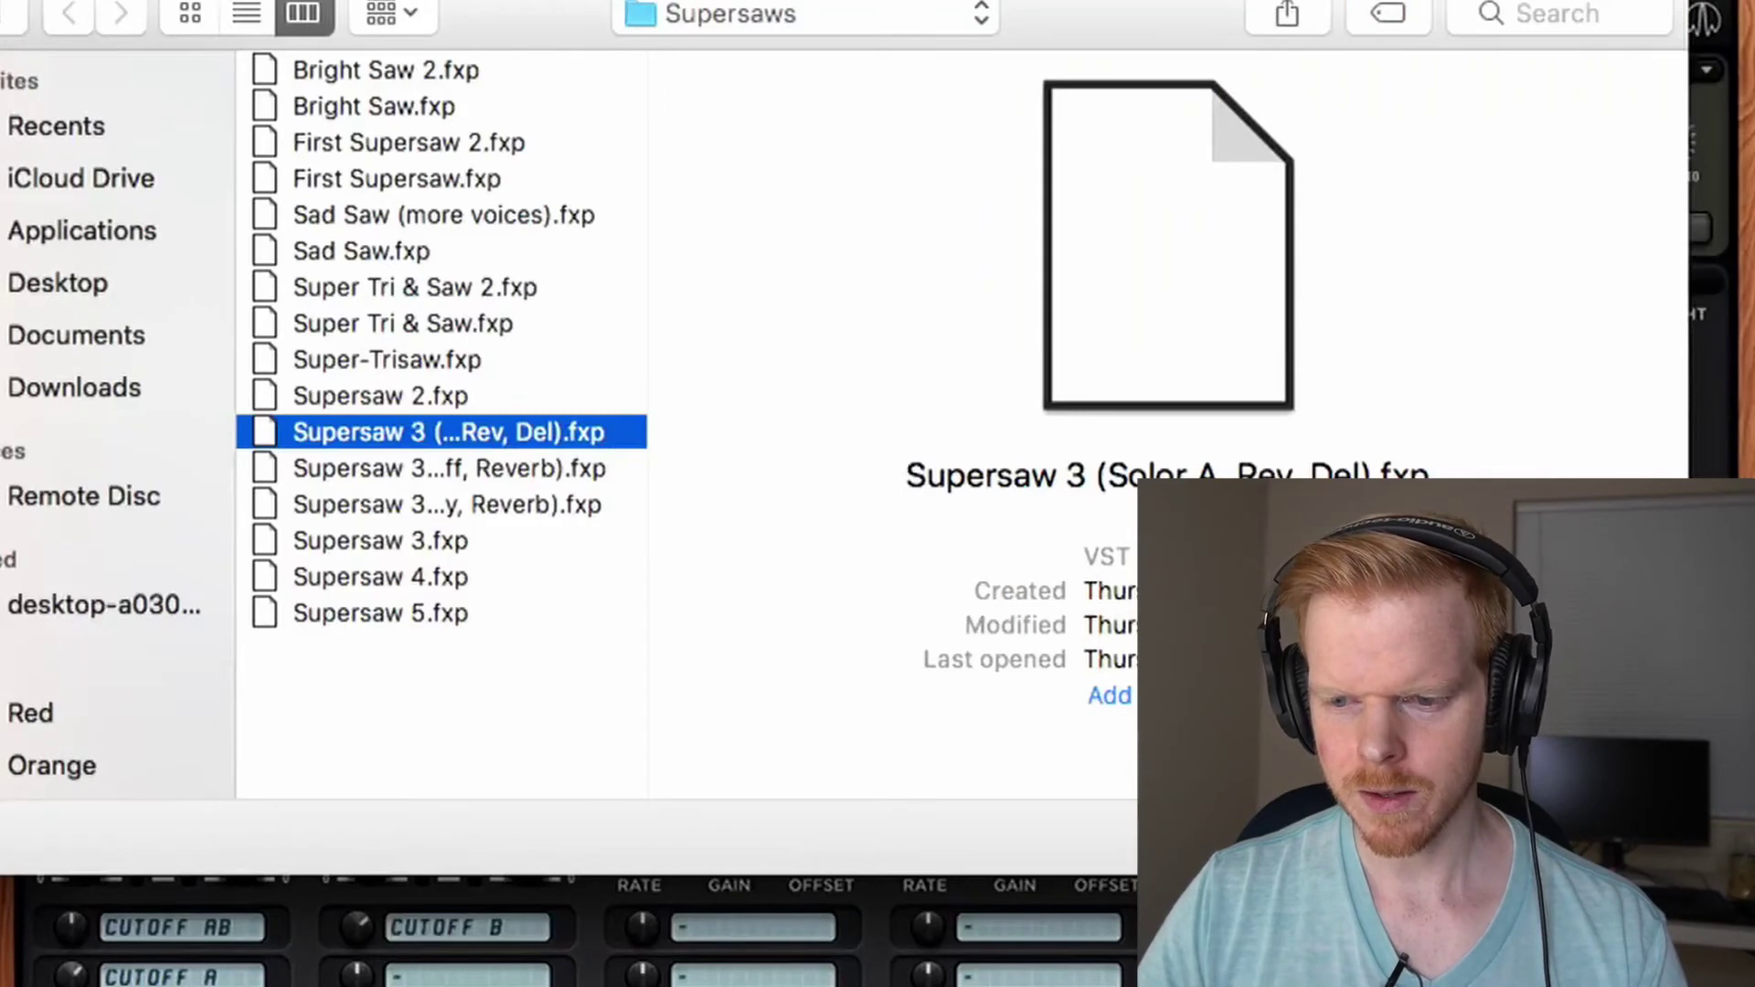
{"action": "key", "text": "Return"}
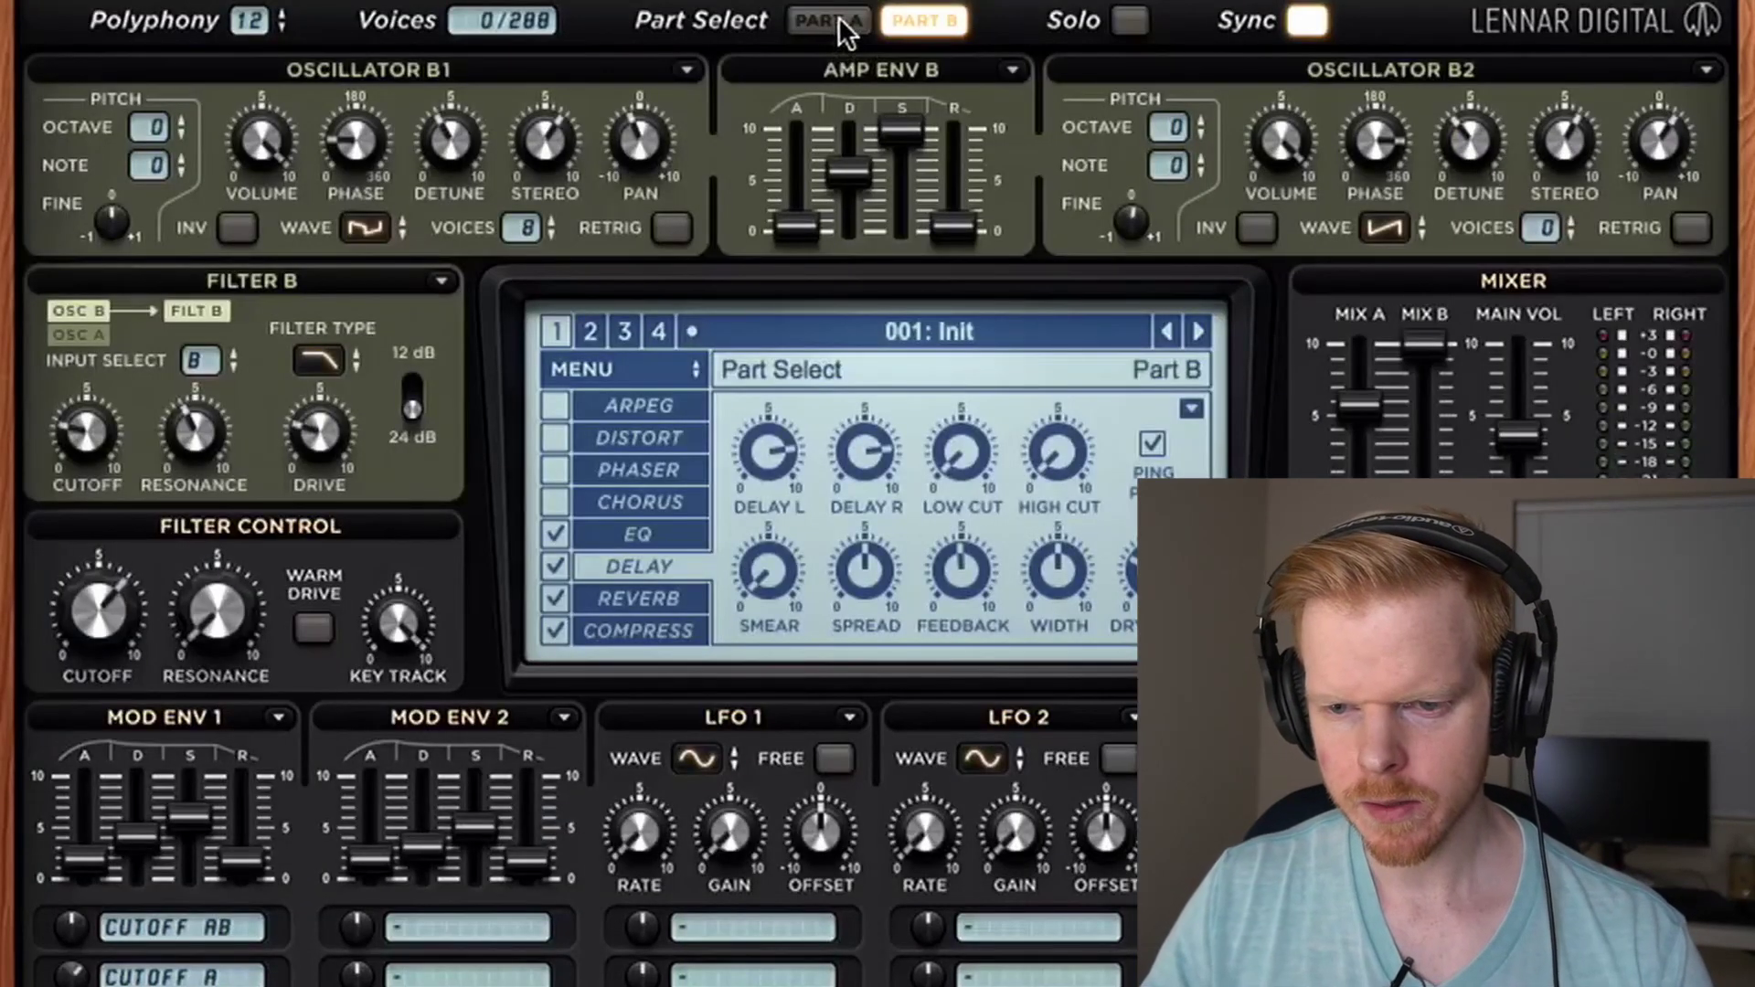
Switch Part Select to Part A of the newly loaded preset.
{"action": "left_click", "coordinate": [828, 20]}
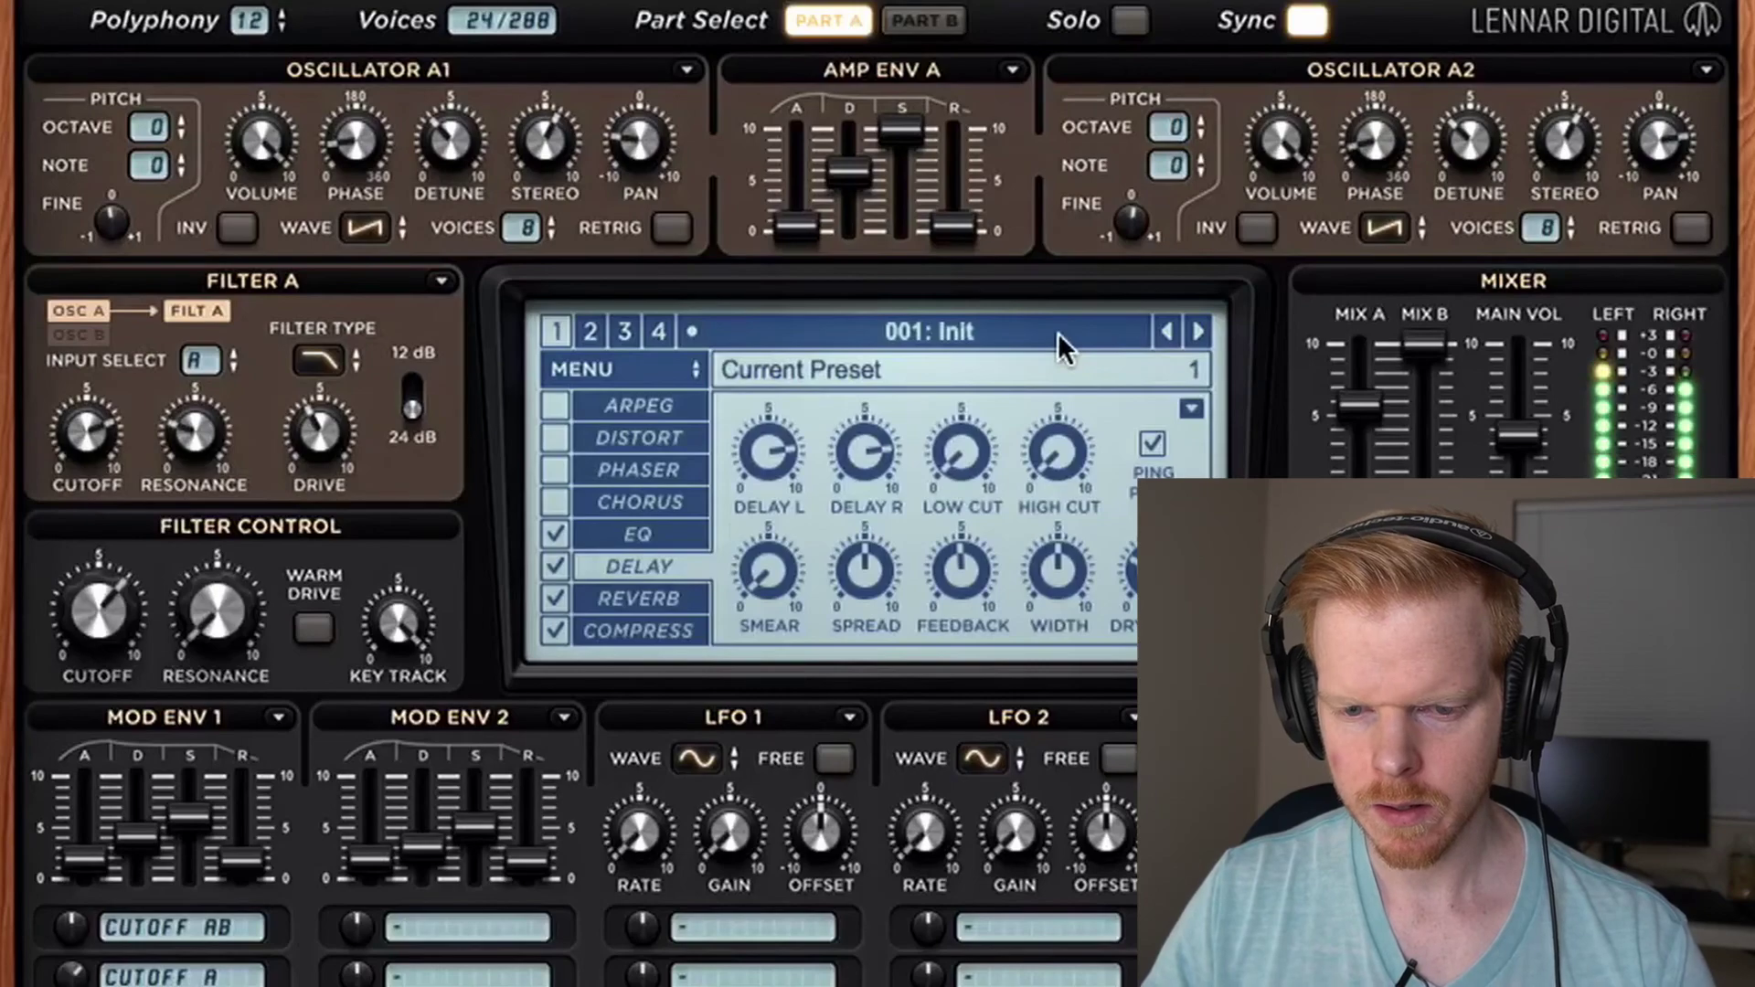